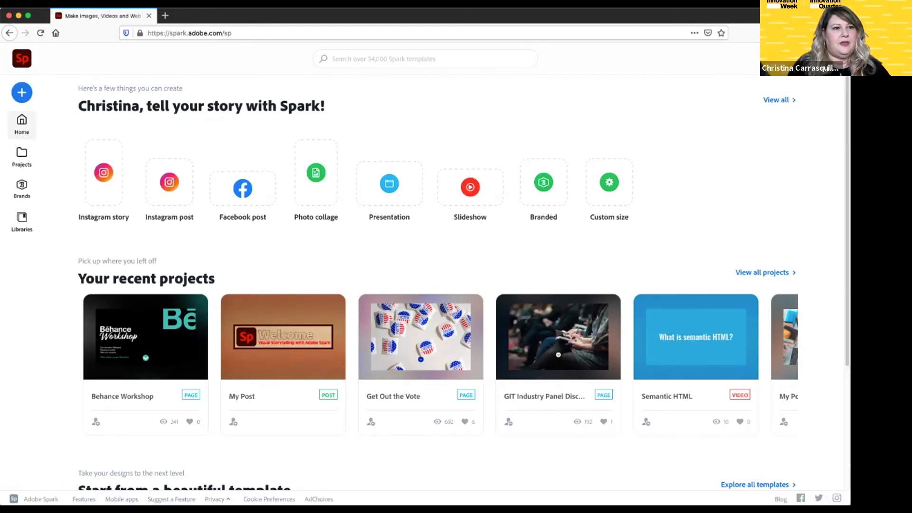
Open the full list of project types and browse its categories, from popular and social to business, teaching and brand promotion
{"action": "left_click", "coordinate": [22, 92]}
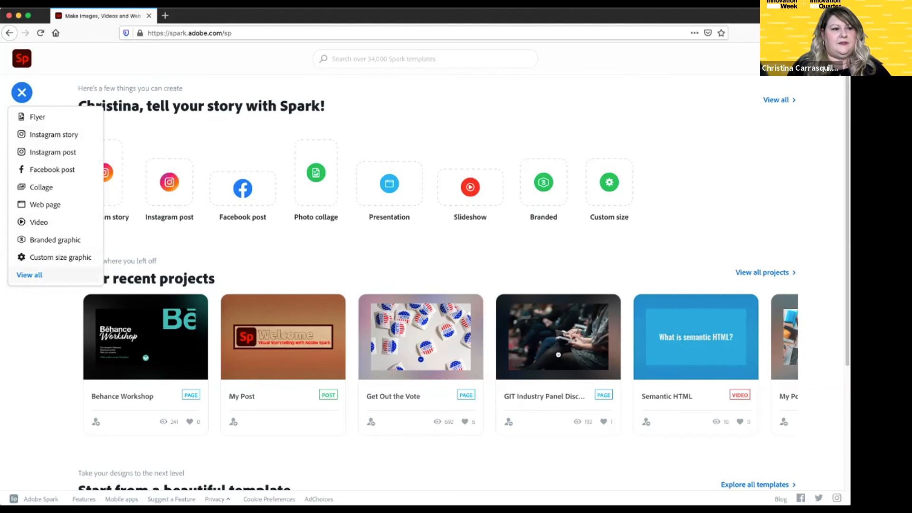
{"action": "left_click", "coordinate": [29, 275]}
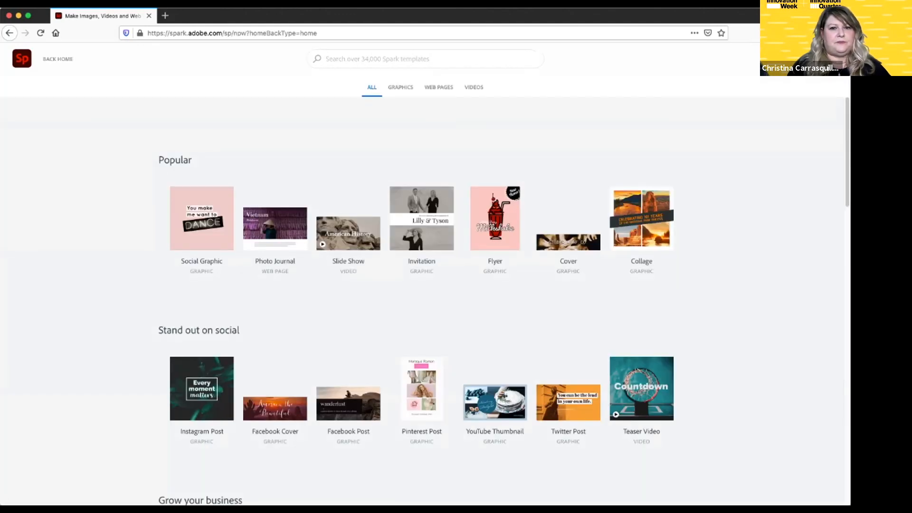
{"action": "scroll", "coordinate": [416, 326], "scroll_direction": "down", "scroll_amount": 3}
{"action": "scroll", "coordinate": [416, 325], "scroll_direction": "down", "scroll_amount": 10}
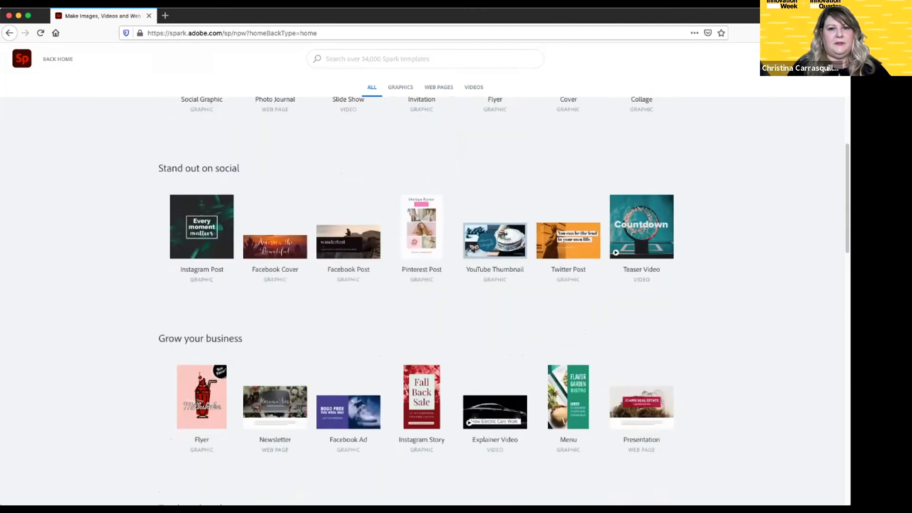
{"action": "scroll", "coordinate": [416, 302], "scroll_direction": "down", "scroll_amount": 1}
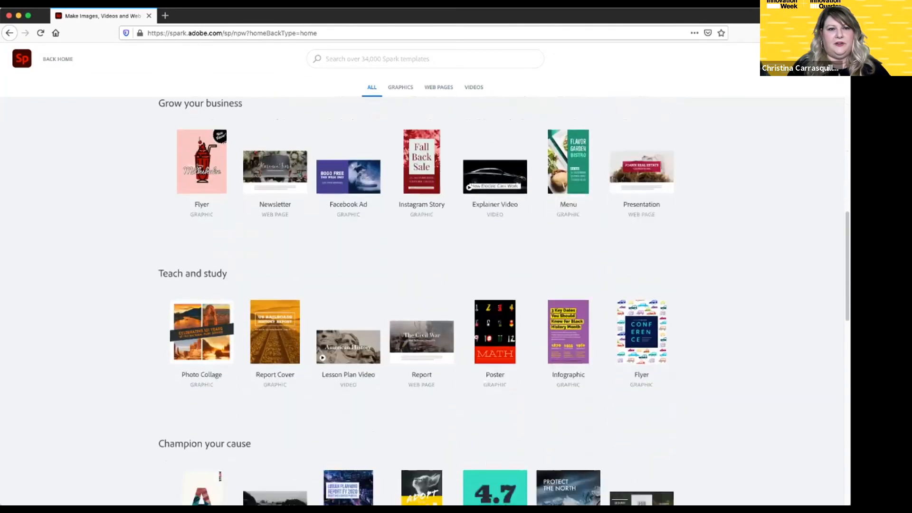
{"action": "mouse_move", "coordinate": [202, 164]}
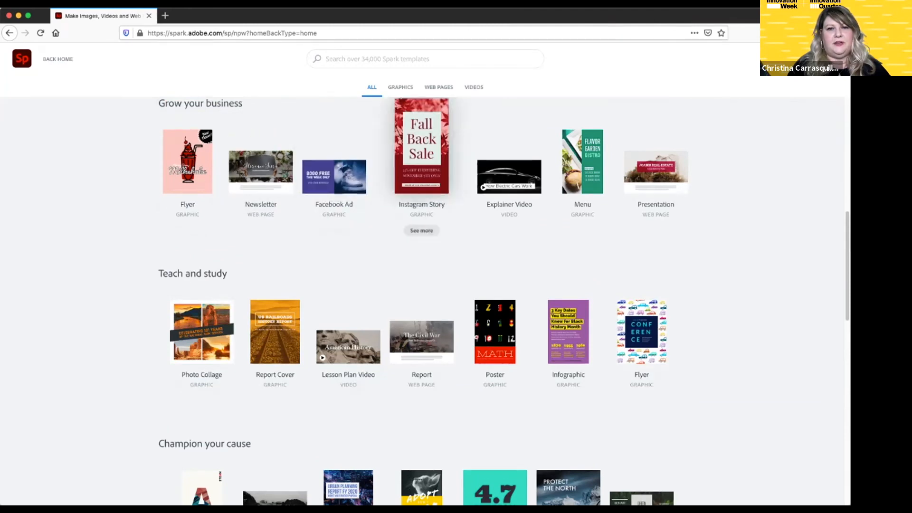
{"action": "scroll", "coordinate": [421, 190], "scroll_direction": "down", "scroll_amount": 8}
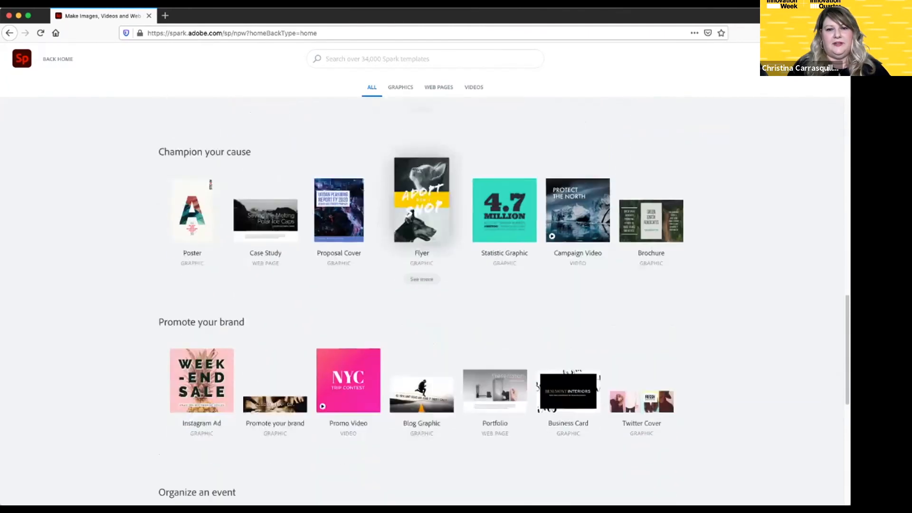
{"action": "scroll", "coordinate": [421, 214], "scroll_direction": "up", "scroll_amount": 20}
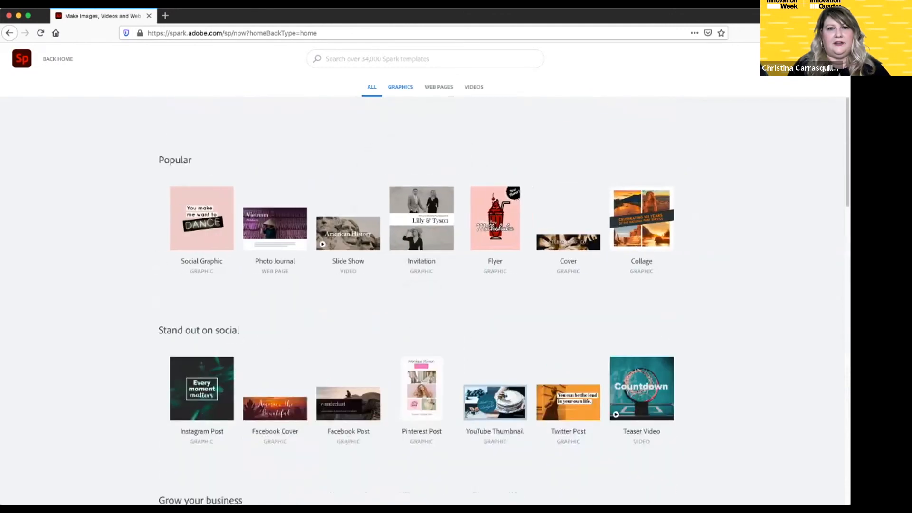
Show only the graphics project types and start a post from the Instagram Story template with the "Weekend Collection" photo
{"action": "left_click", "coordinate": [401, 87]}
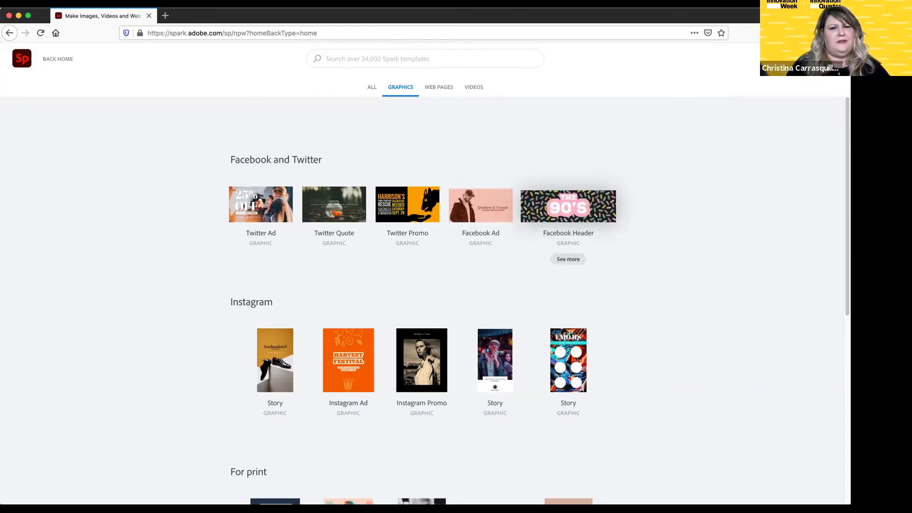
{"action": "scroll", "coordinate": [567, 207], "scroll_direction": "down", "scroll_amount": 3}
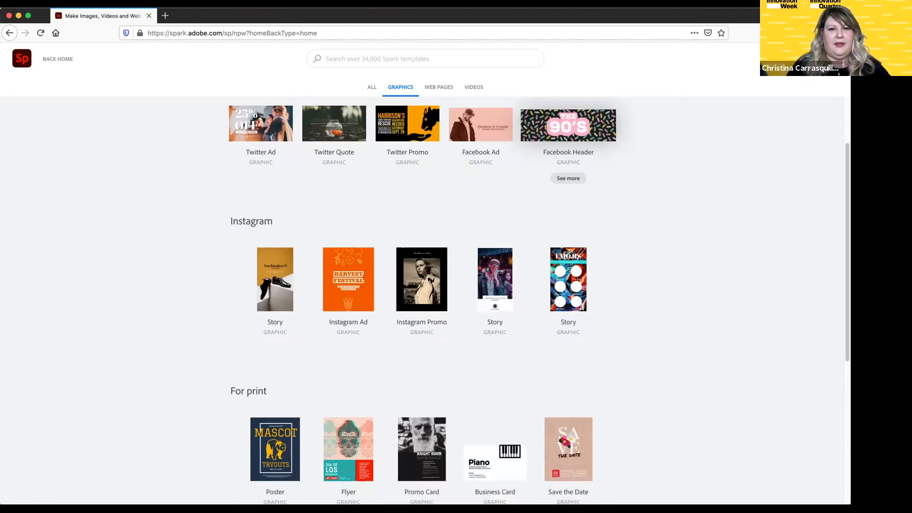
{"action": "scroll", "coordinate": [568, 206], "scroll_direction": "up", "scroll_amount": 3}
{"action": "scroll", "coordinate": [568, 206], "scroll_direction": "down", "scroll_amount": 5}
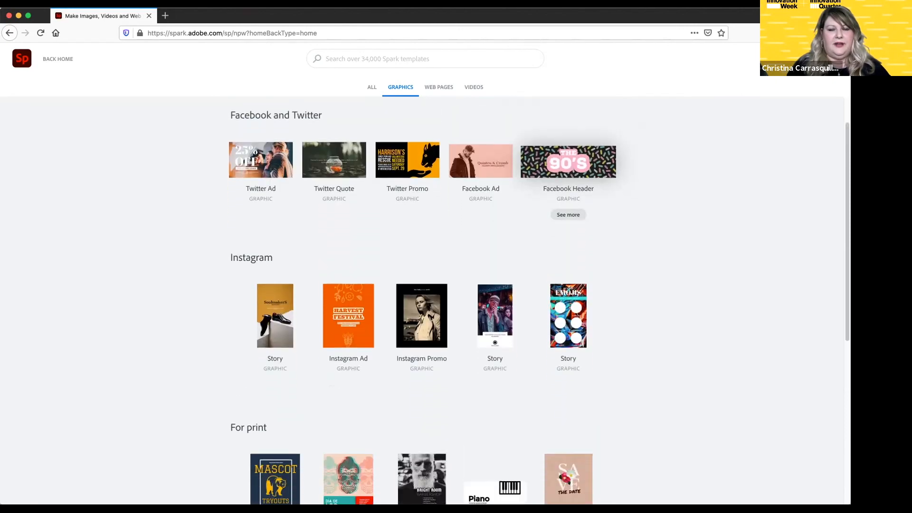
{"action": "scroll", "coordinate": [420, 304], "scroll_direction": "down", "scroll_amount": 3}
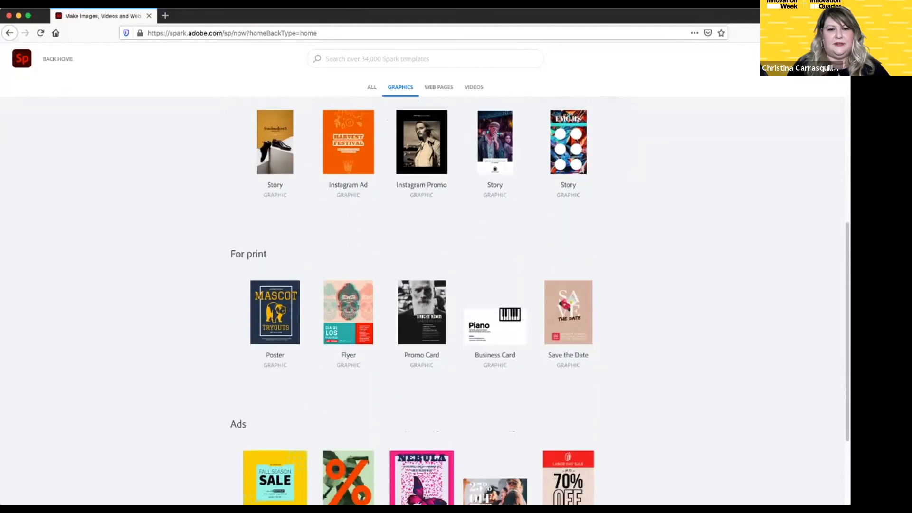
{"action": "scroll", "coordinate": [420, 304], "scroll_direction": "up", "scroll_amount": 5}
{"action": "scroll", "coordinate": [420, 304], "scroll_direction": "up", "scroll_amount": 3}
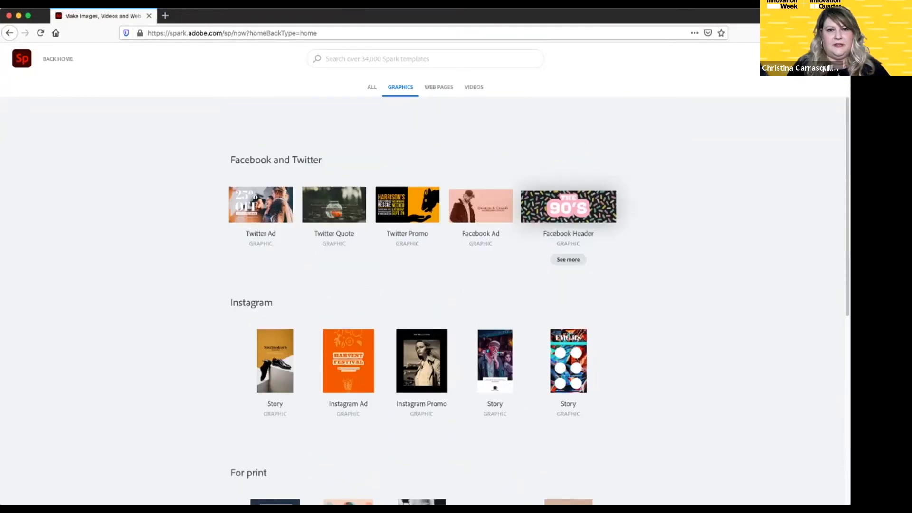
{"action": "mouse_move", "coordinate": [568, 345]}
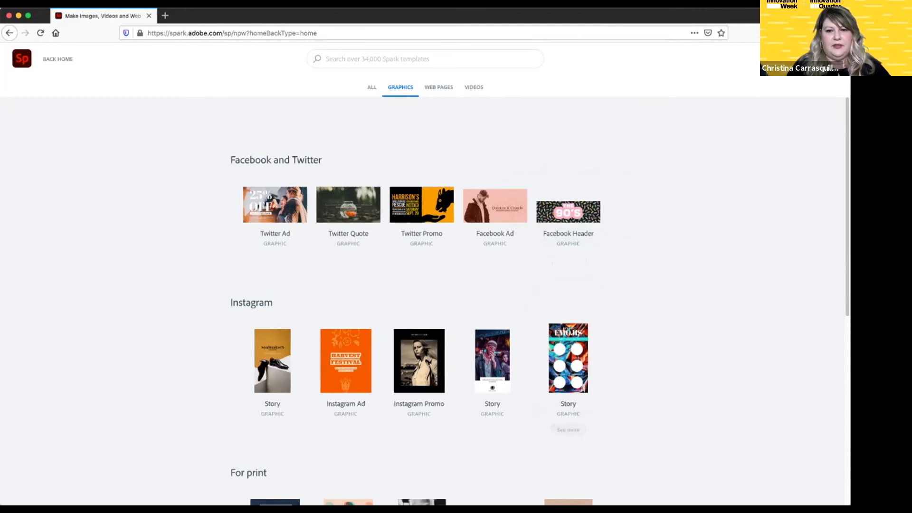
{"action": "mouse_move", "coordinate": [489, 356]}
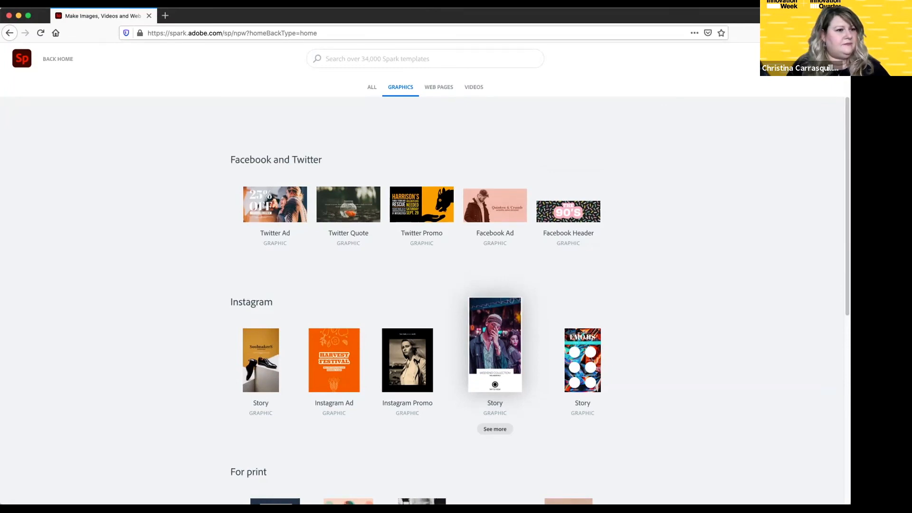
{"action": "left_click", "coordinate": [494, 342]}
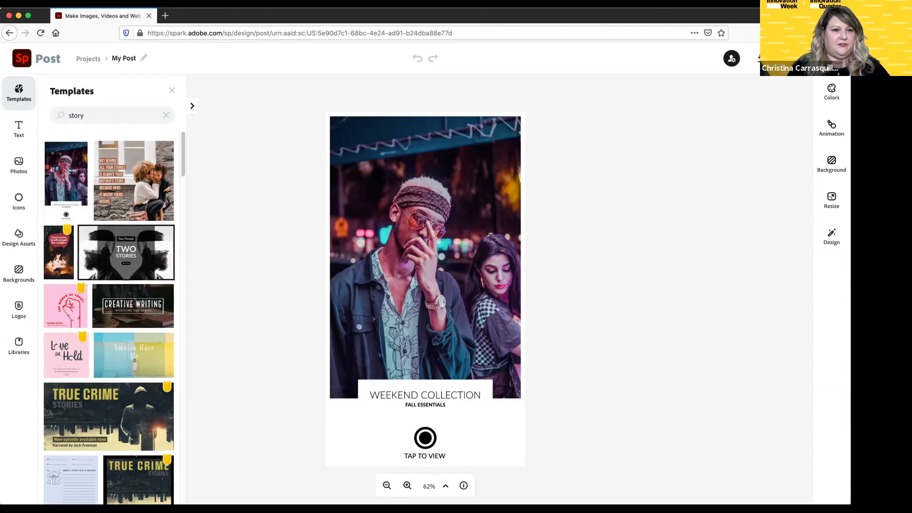
Browse the alternative templates listed for the "story" search
{"action": "scroll", "coordinate": [109, 313], "scroll_direction": "down", "scroll_amount": 5}
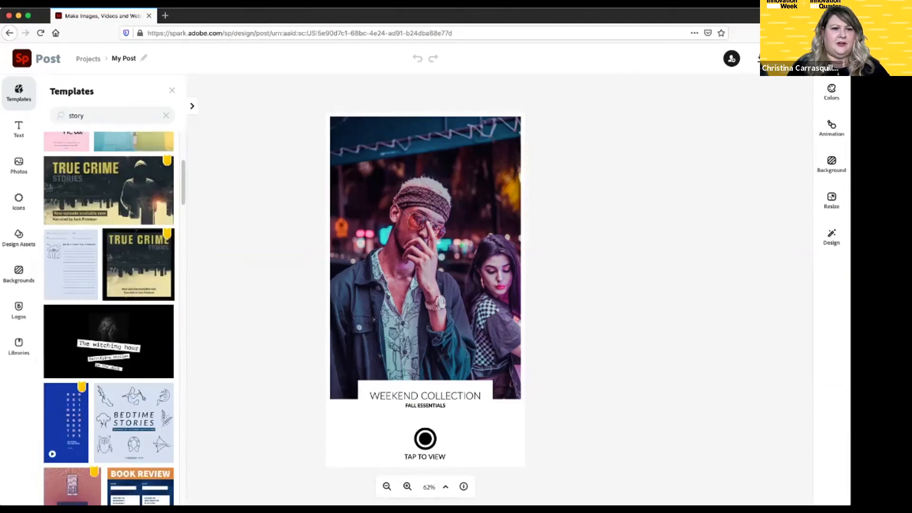
{"action": "scroll", "coordinate": [109, 314], "scroll_direction": "down", "scroll_amount": 2}
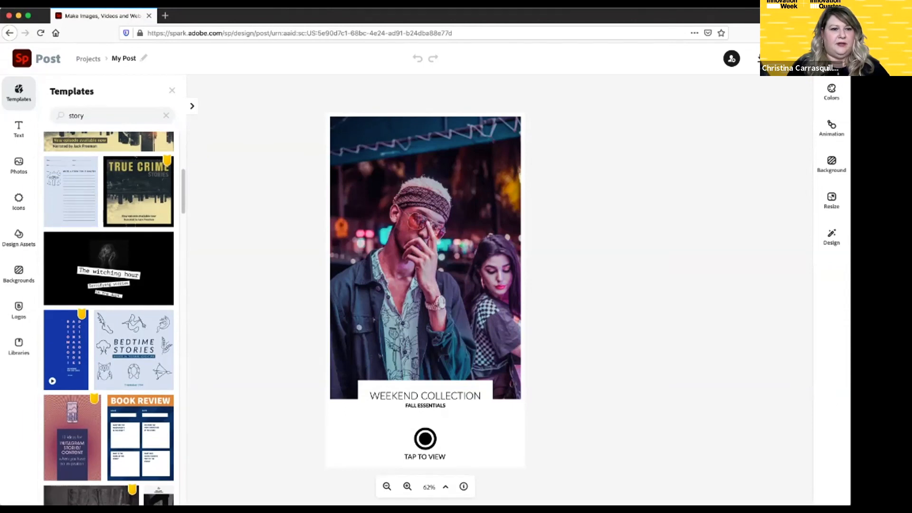
{"action": "scroll", "coordinate": [109, 313], "scroll_direction": "down", "scroll_amount": 5}
{"action": "scroll", "coordinate": [109, 313], "scroll_direction": "down", "scroll_amount": 5}
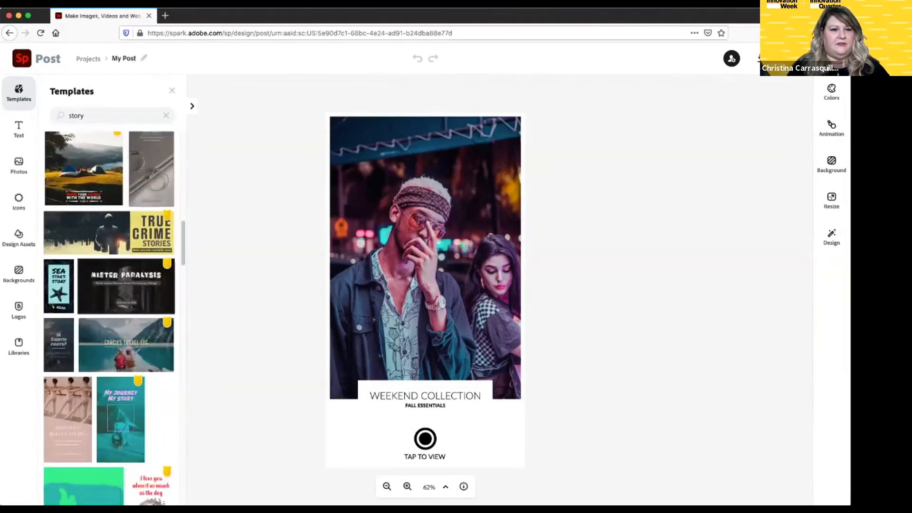
{"action": "scroll", "coordinate": [108, 313], "scroll_direction": "up", "scroll_amount": 5}
{"action": "scroll", "coordinate": [109, 313], "scroll_direction": "up", "scroll_amount": 5}
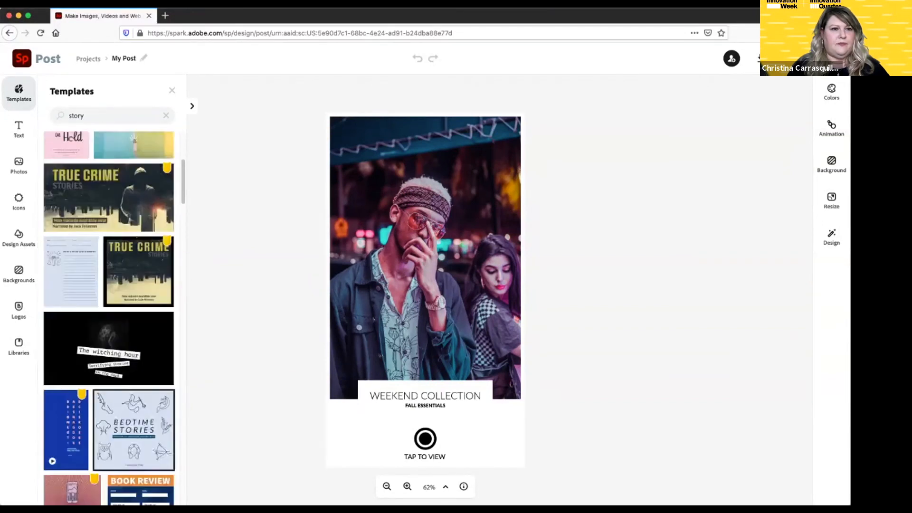
{"action": "scroll", "coordinate": [134, 283], "scroll_direction": "up", "scroll_amount": 2}
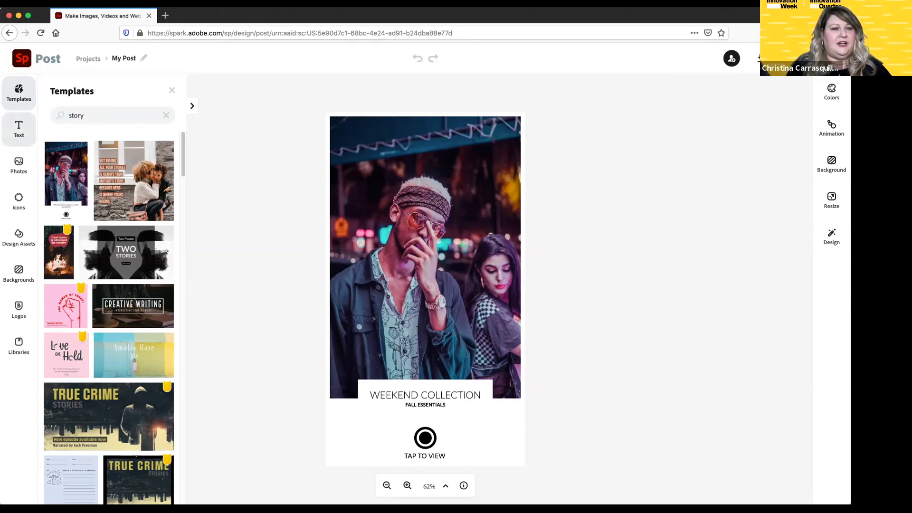
Add a new text element reading "Hey!" to the story
{"action": "left_click", "coordinate": [18, 128]}
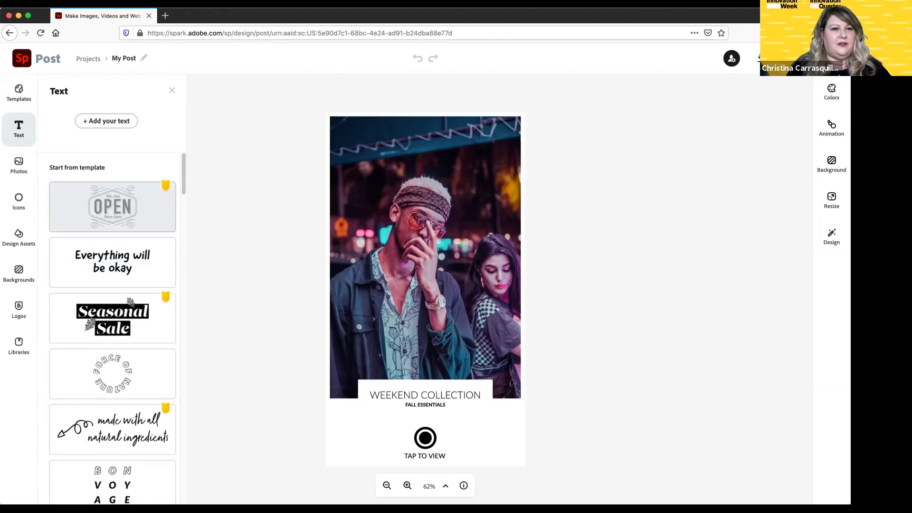
{"action": "scroll", "coordinate": [112, 206], "scroll_direction": "down", "scroll_amount": 3}
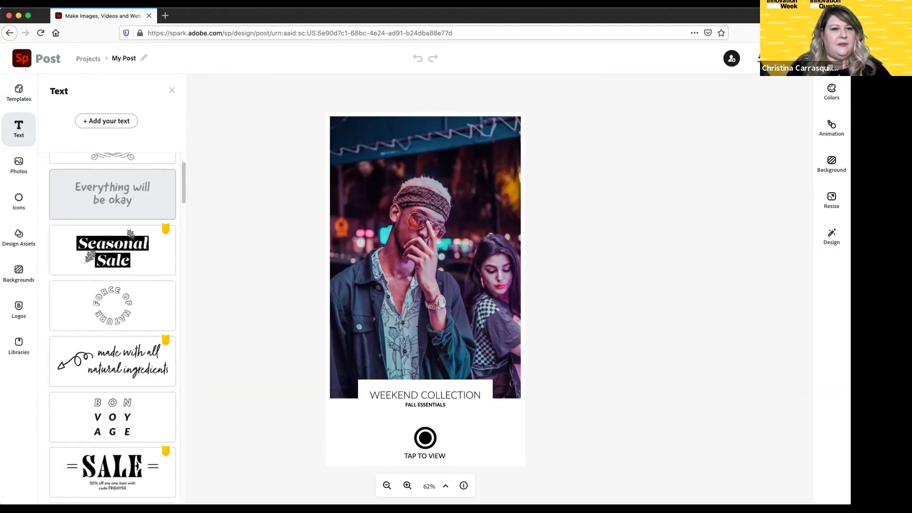
{"action": "scroll", "coordinate": [112, 213], "scroll_direction": "down", "scroll_amount": 3}
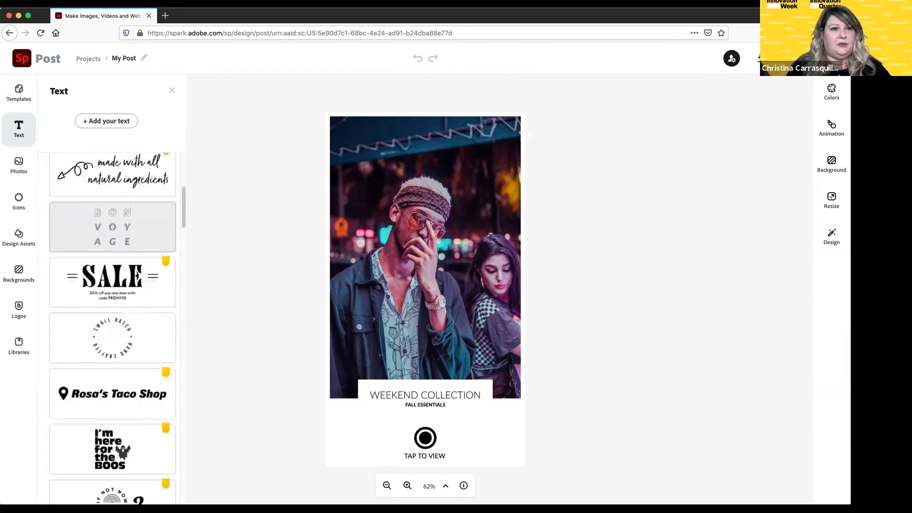
{"action": "left_click", "coordinate": [106, 120]}
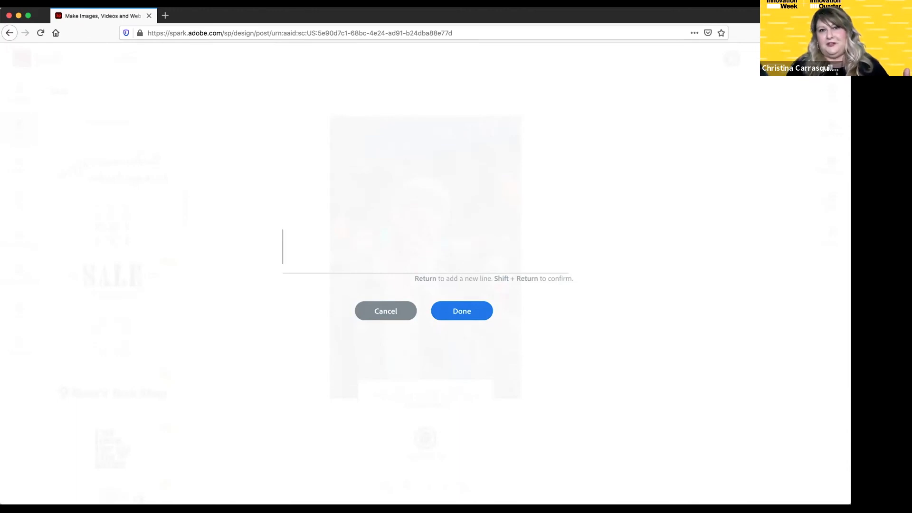
{"action": "key", "text": "Escape"}
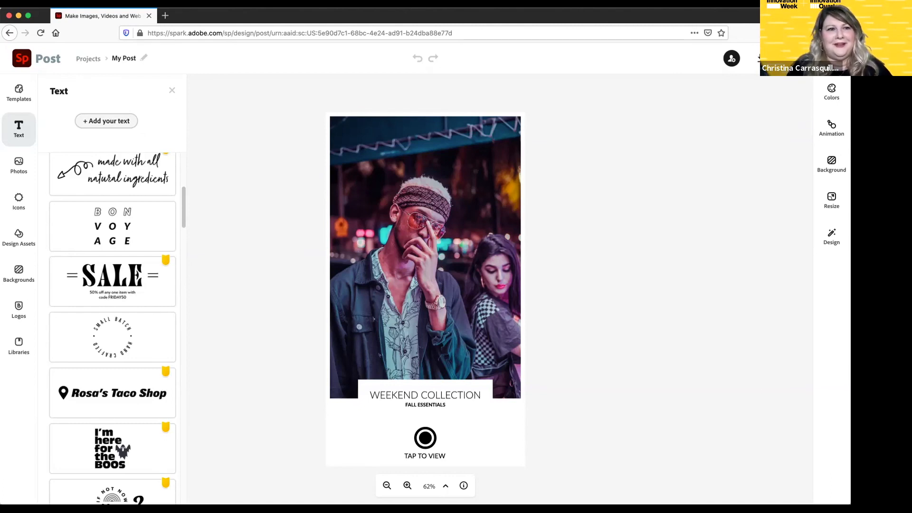
{"action": "left_click", "coordinate": [107, 121]}
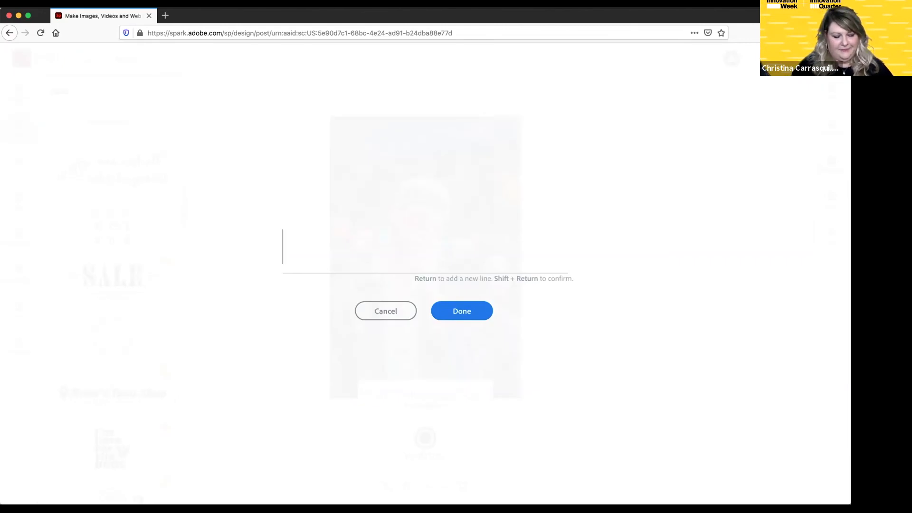
{"action": "type", "text": "Hey!"}
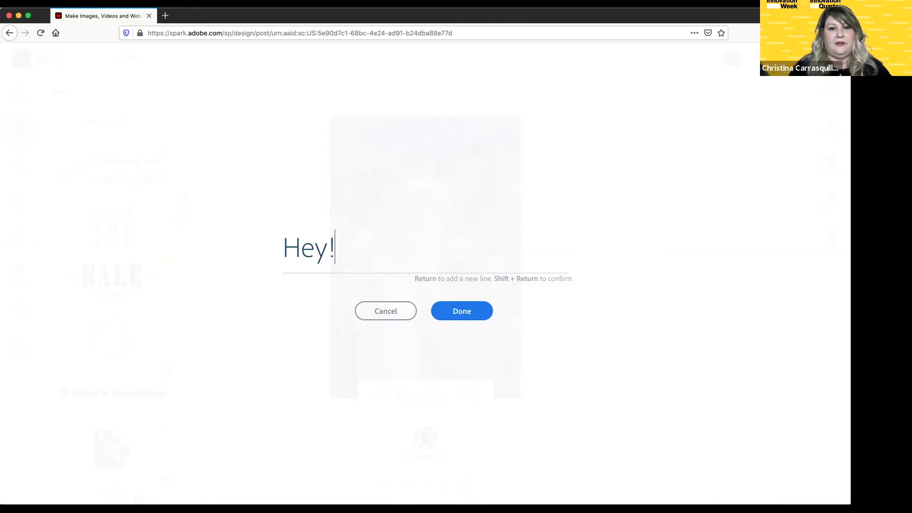
{"action": "left_click", "coordinate": [451, 311]}
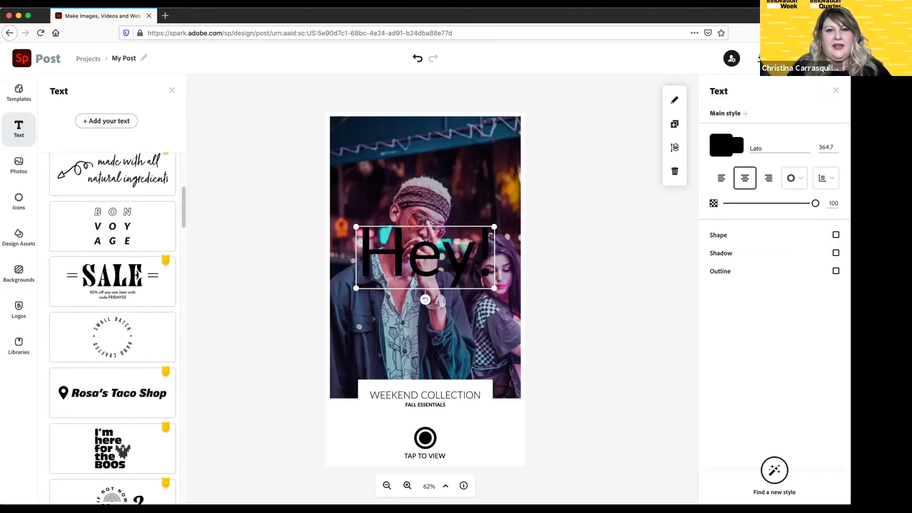
Move the "Hey!" text to the top of the photo and view its curved, grid and magic alignment options
{"action": "left_click_drag", "start_coordinate": [424, 257], "coordinate": [425, 423]}
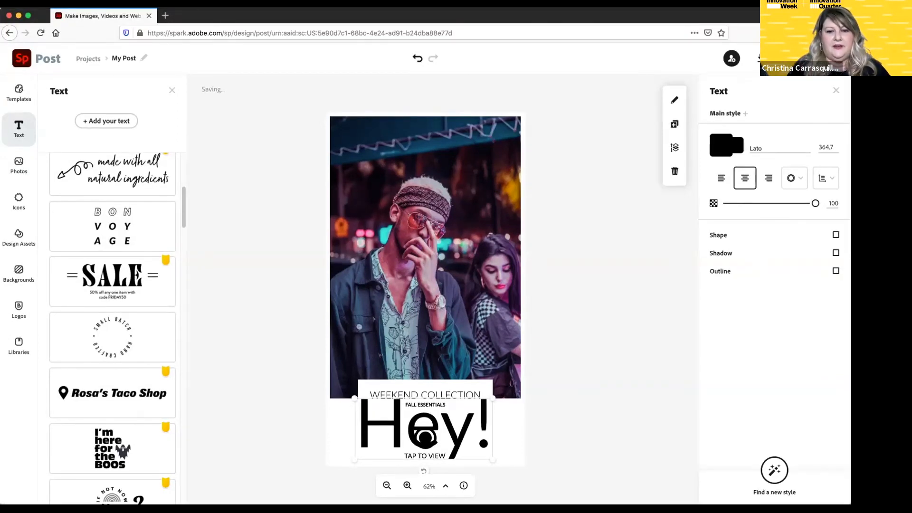
{"action": "left_click_drag", "start_coordinate": [423, 428], "coordinate": [425, 158]}
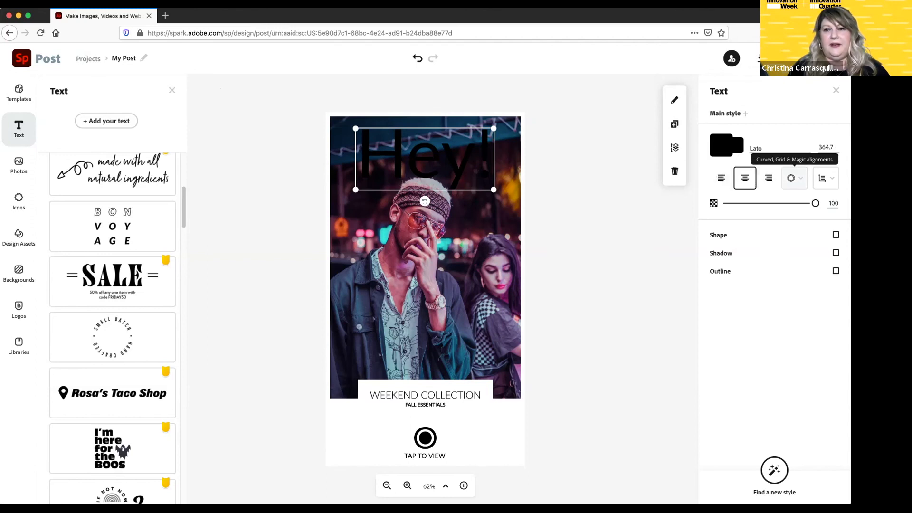
{"action": "left_click", "coordinate": [792, 177]}
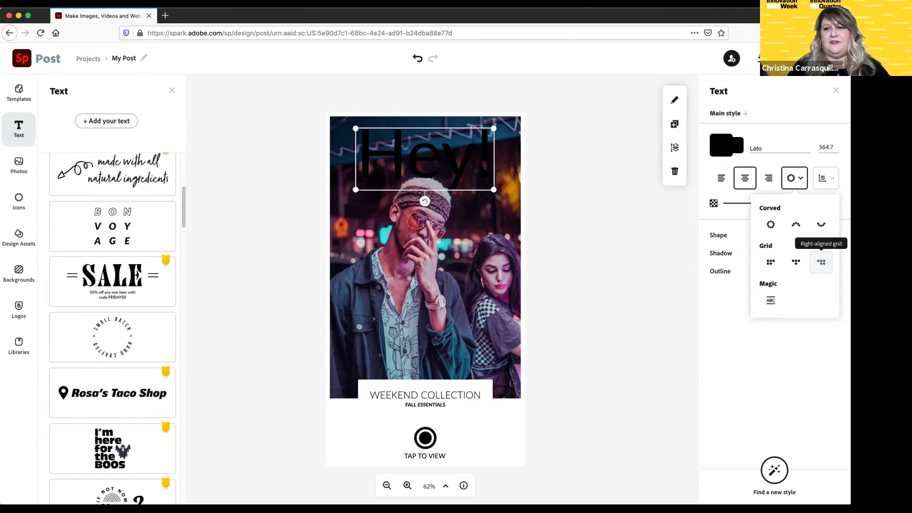
{"action": "left_click", "coordinate": [794, 178]}
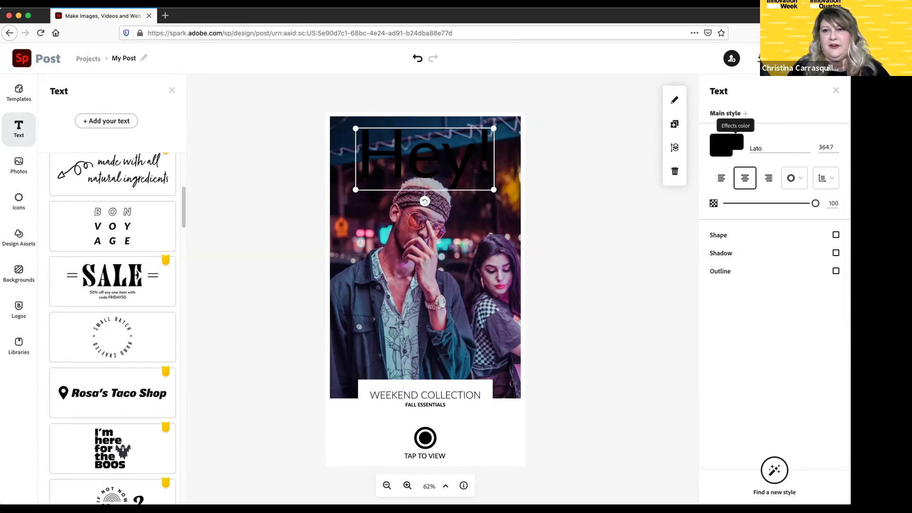
Set the "Hey!" text color to white (#FFFFFF) from the current palette
{"action": "left_click", "coordinate": [720, 145]}
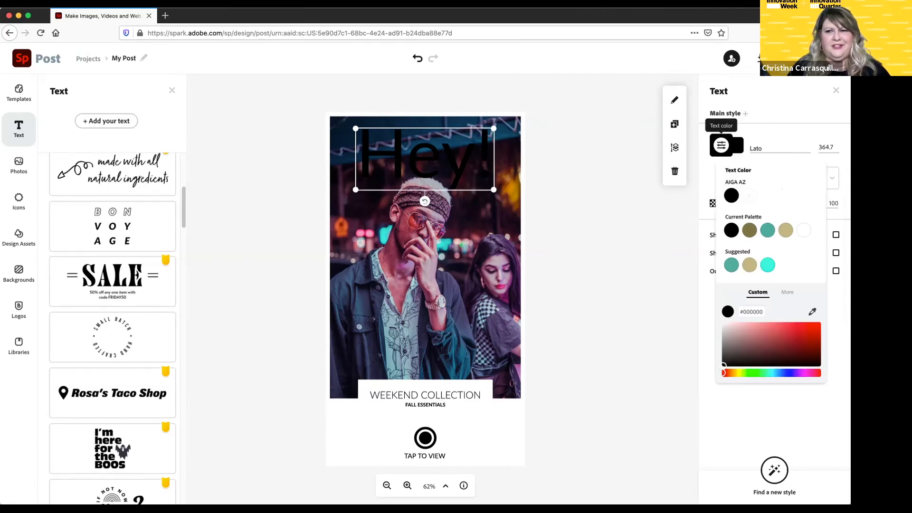
{"action": "left_click", "coordinate": [803, 230]}
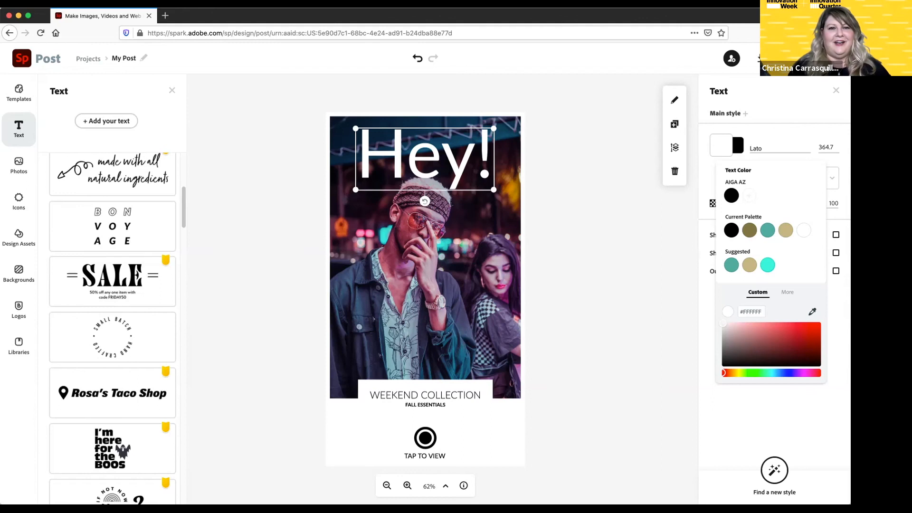
{"action": "key", "text": "Escape"}
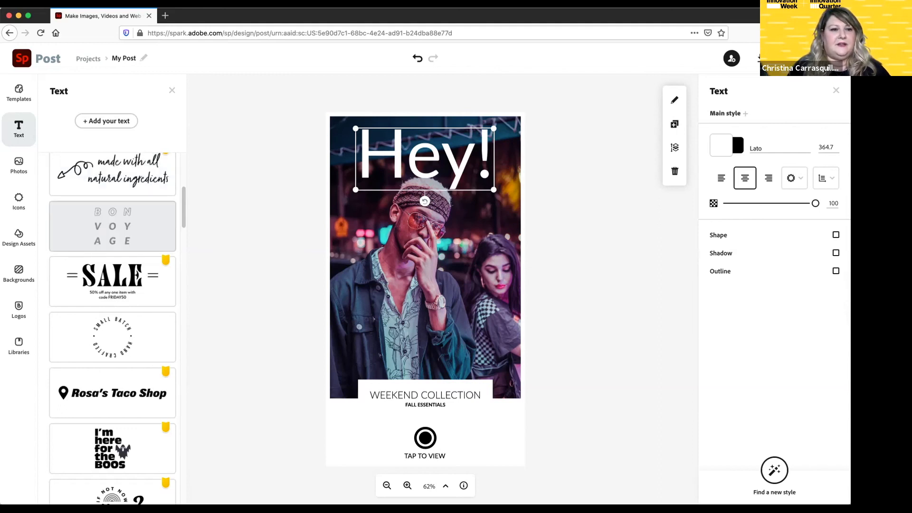
Add the "Bon Voyage" grid text design to the photo and replace its wording with "Hey"
{"action": "left_click", "coordinate": [113, 226]}
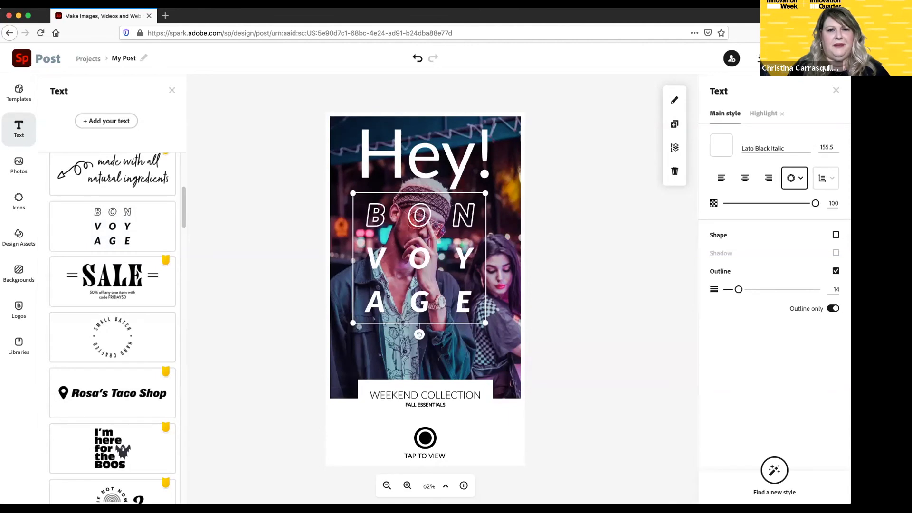
{"action": "double_click", "coordinate": [419, 258]}
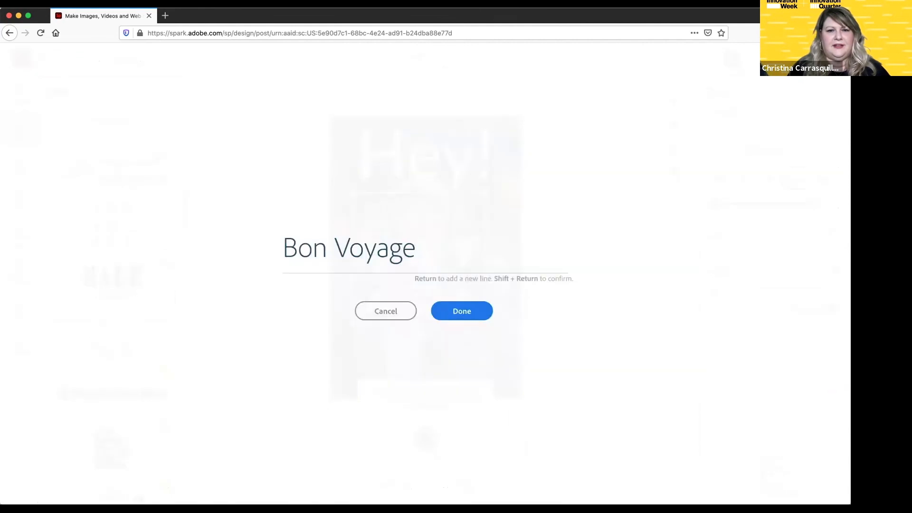
{"action": "key", "text": "super+a"}
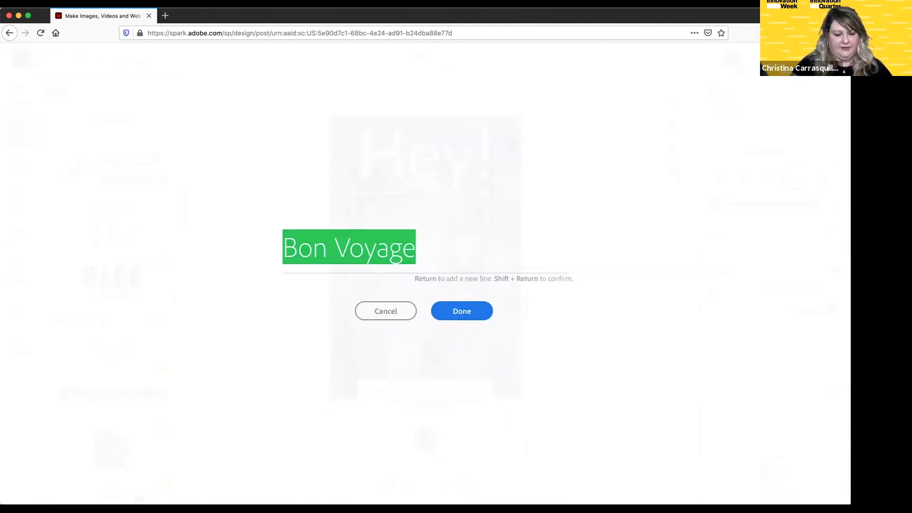
{"action": "type", "text": "Hey"}
{"action": "key", "text": "shift+Return"}
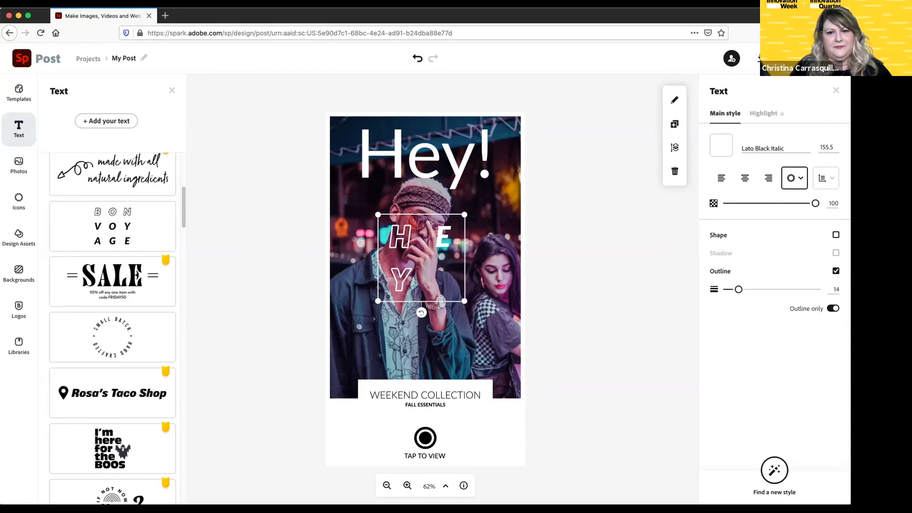
Extend the grid text to read "Hey Gurl", shrink it to size 132.9 and position it just below the "Hey!" heading
{"action": "double_click", "coordinate": [420, 258]}
{"action": "type", "text": "G"}
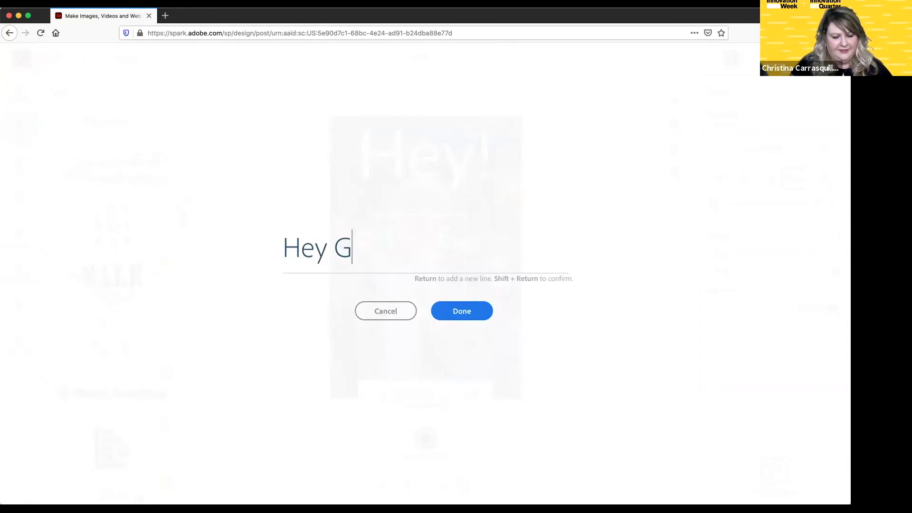
{"action": "type", "text": "url"}
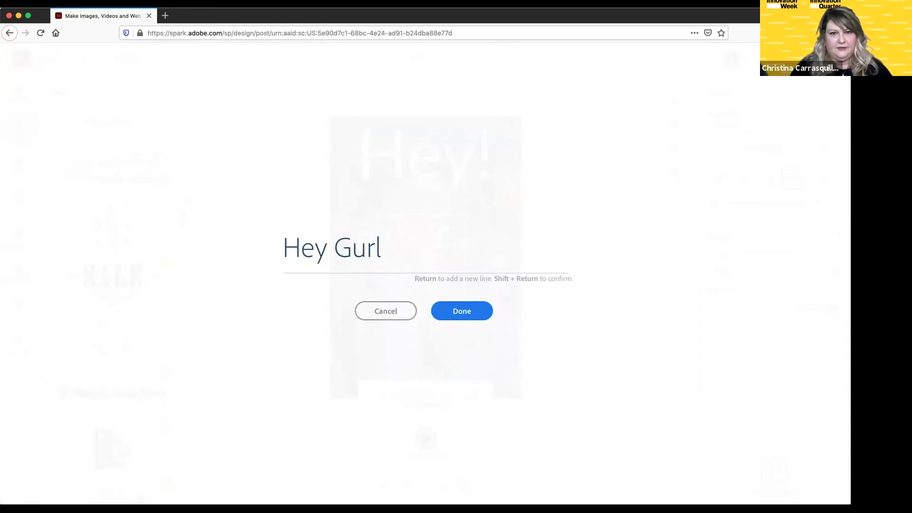
{"action": "key", "text": "Return"}
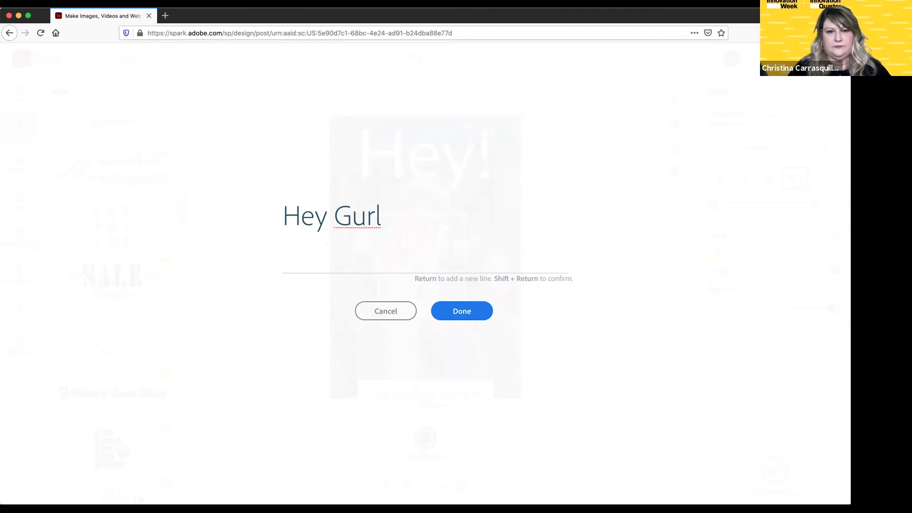
{"action": "key", "text": "BackSpace"}
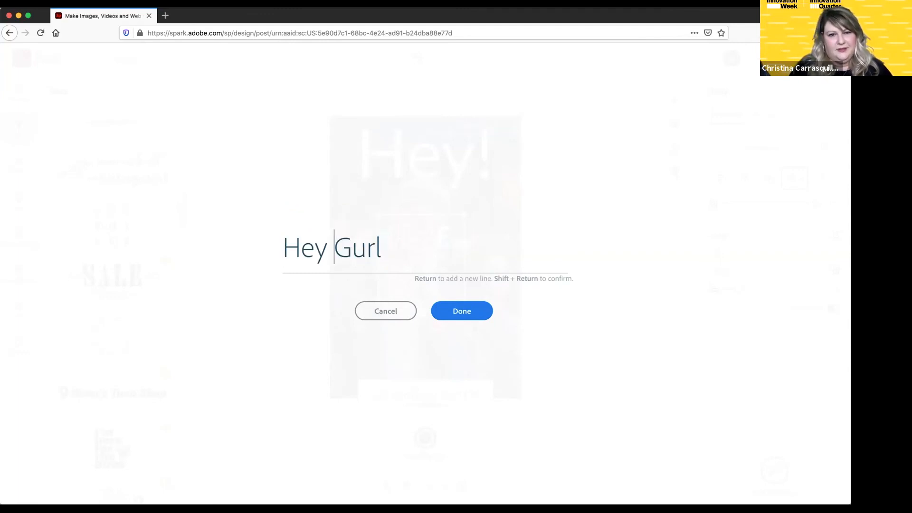
{"action": "key", "text": "shift+Return"}
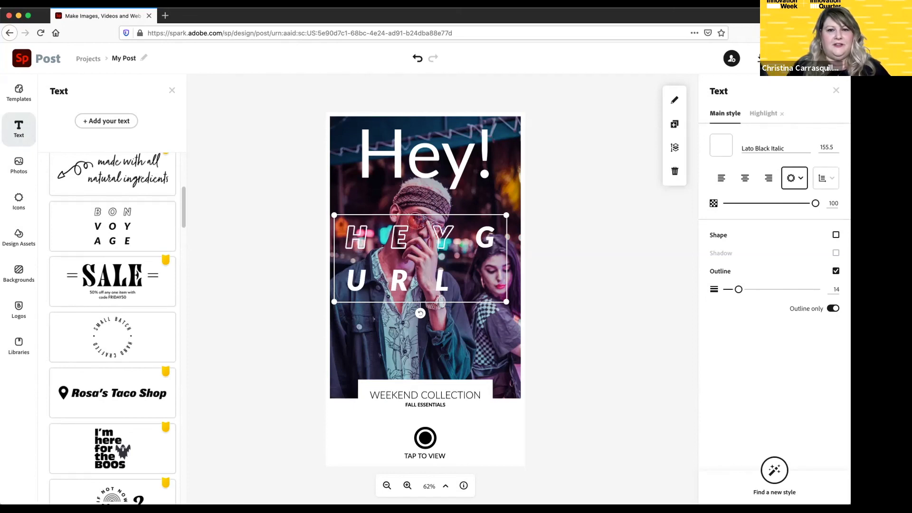
{"action": "left_click_drag", "start_coordinate": [506, 302], "coordinate": [481, 305]}
{"action": "left_click_drag", "start_coordinate": [407, 269], "coordinate": [427, 245]}
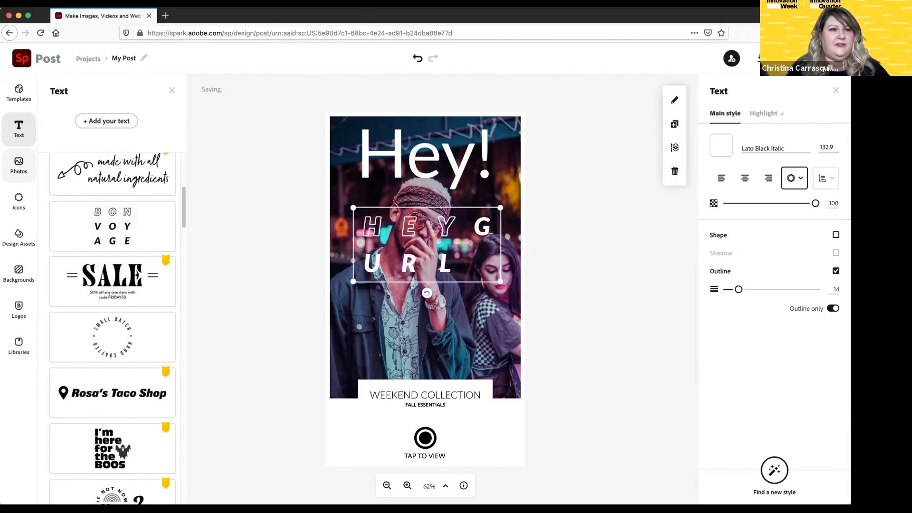
Search the free photos for "Fashion" and return to the list of photo sources
{"action": "left_click", "coordinate": [19, 165]}
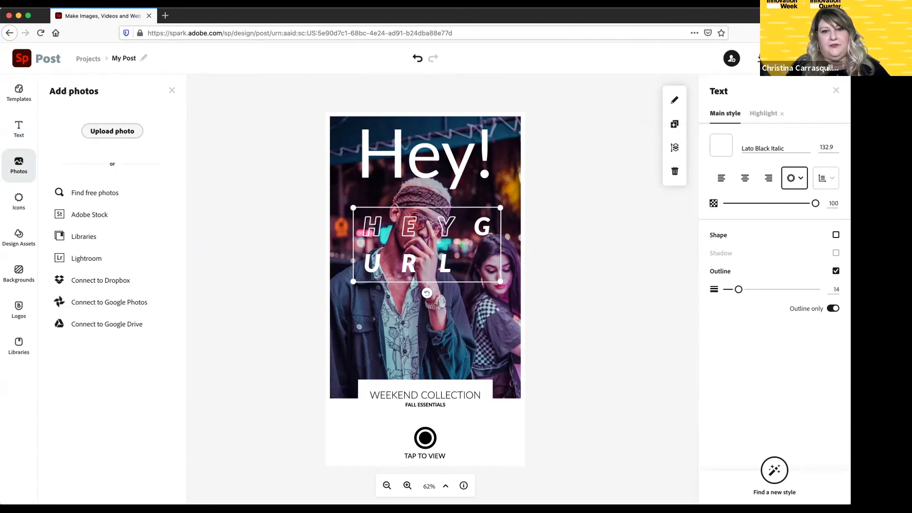
{"action": "left_click", "coordinate": [417, 328]}
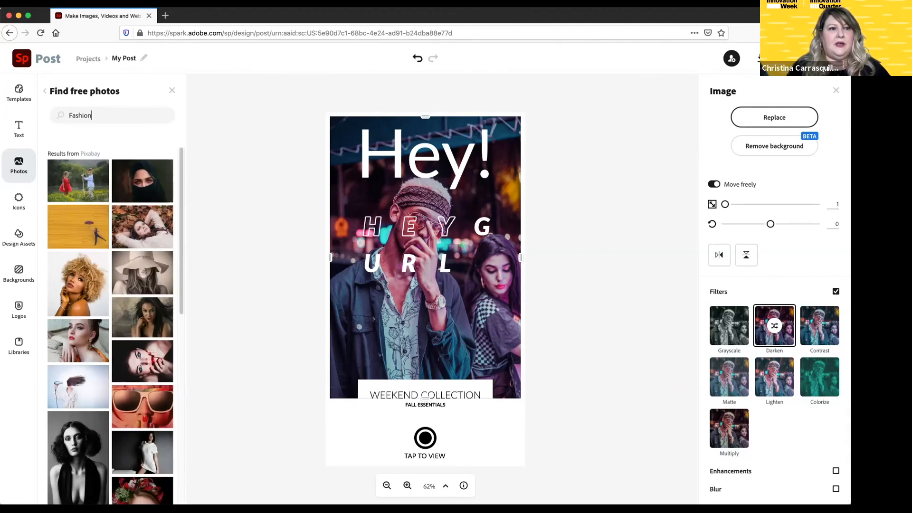
{"action": "left_click", "coordinate": [172, 91]}
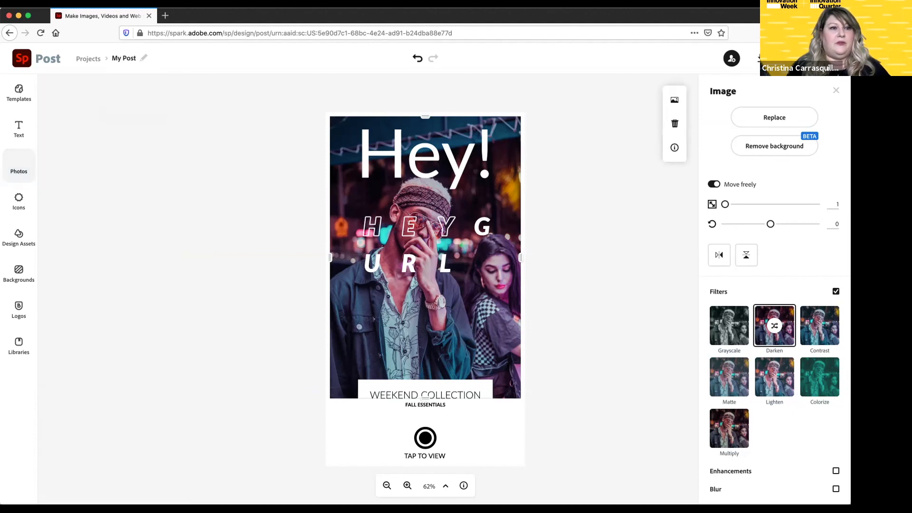
{"action": "left_click", "coordinate": [18, 164]}
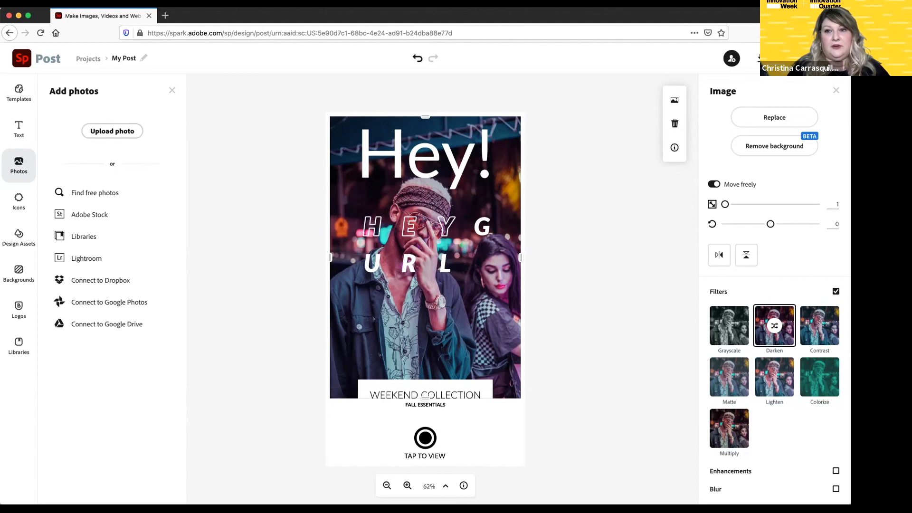
Scale the main photo to 10, rotate it to -17 and flip it horizontally
{"action": "mouse_move", "coordinate": [724, 204]}
{"action": "left_mouse_down"}
{"action": "mouse_move", "coordinate": [750, 204]}
{"action": "mouse_move", "coordinate": [733, 204]}
{"action": "left_mouse_up"}
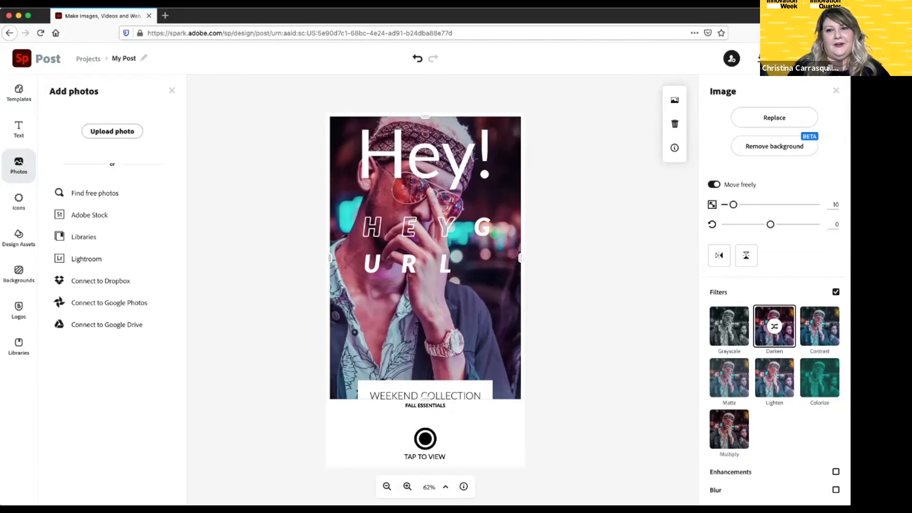
{"action": "left_click_drag", "start_coordinate": [770, 223], "coordinate": [766, 224]}
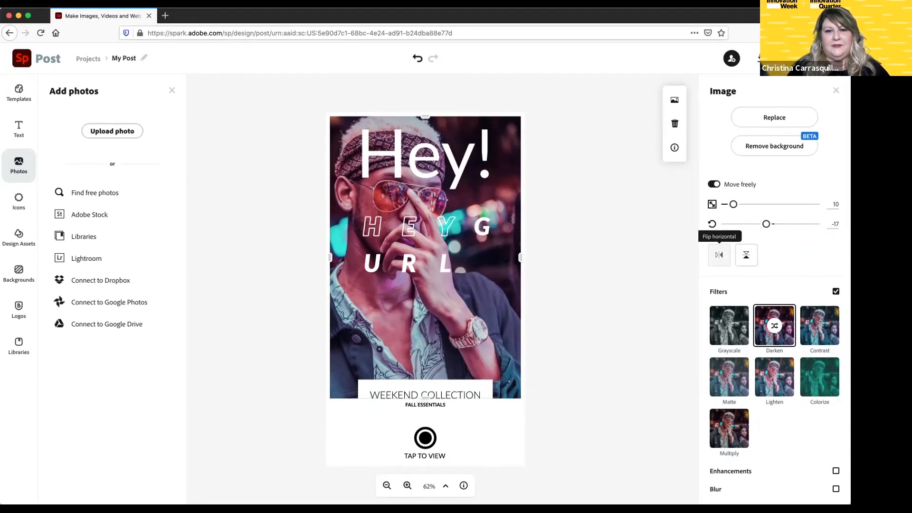
{"action": "left_click", "coordinate": [719, 255]}
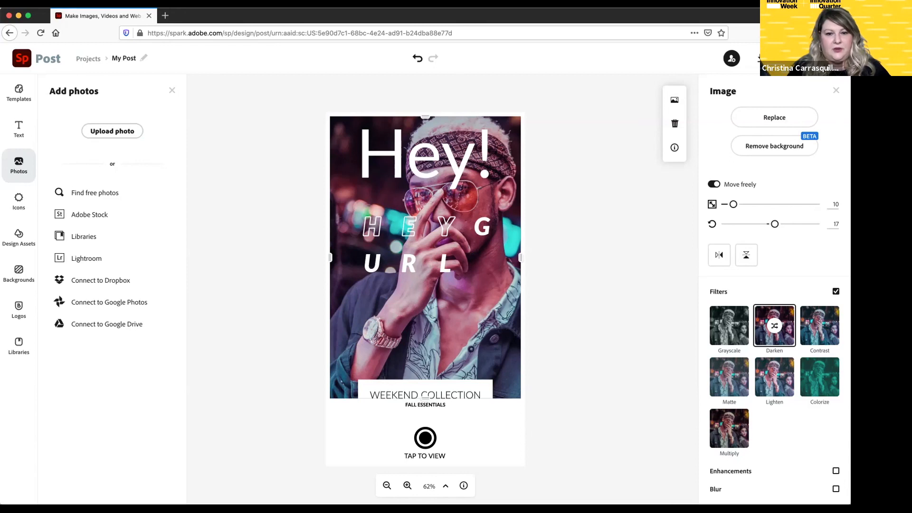
Undo the last shift of the main photo within its frame
{"action": "left_click", "coordinate": [407, 485]}
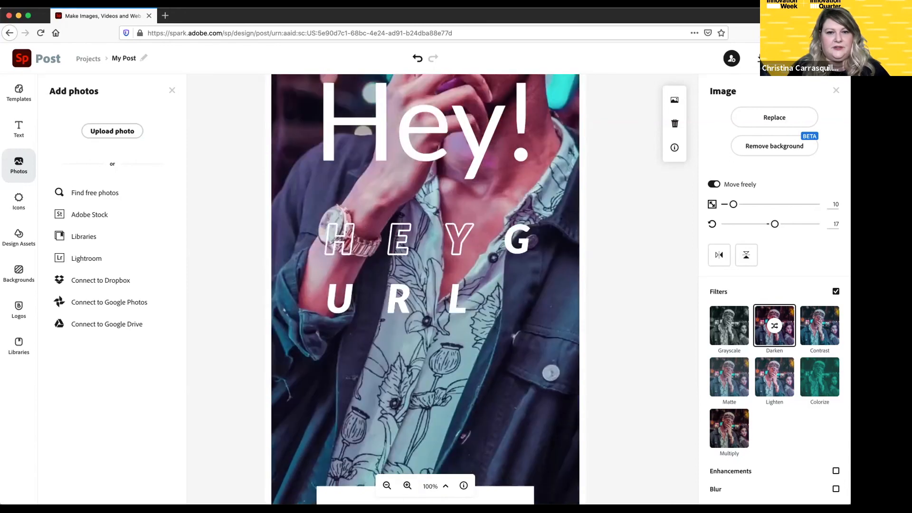
{"action": "key", "text": "super+z"}
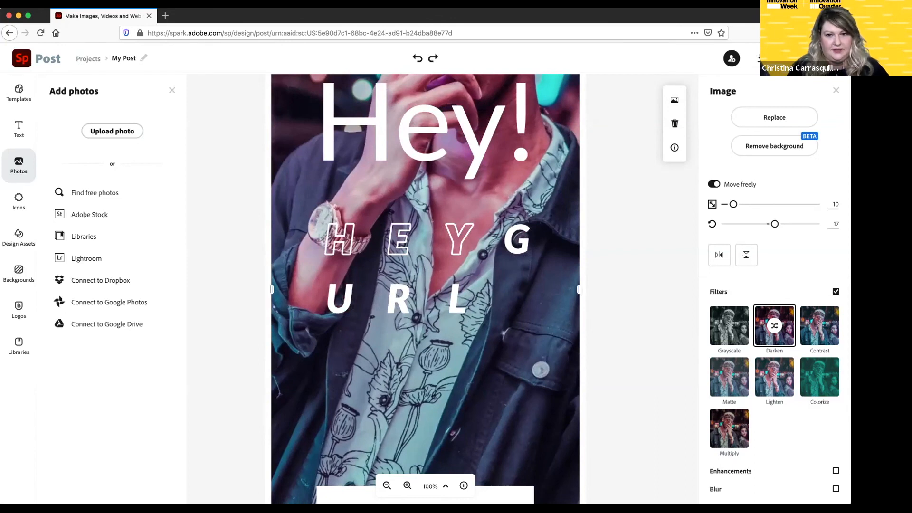
{"action": "scroll", "coordinate": [425, 289], "scroll_direction": "down", "scroll_amount": 2}
{"action": "scroll", "coordinate": [425, 289], "scroll_direction": "down", "scroll_amount": 2}
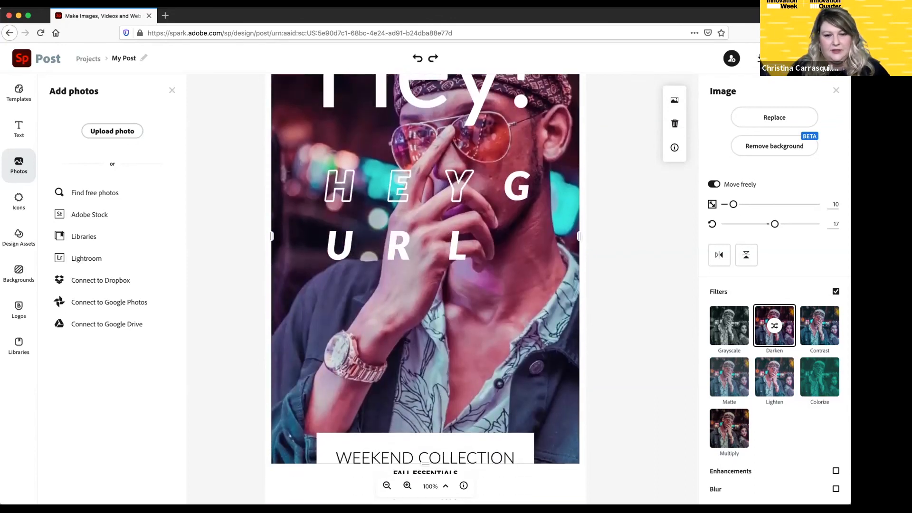
Enlarge the "FALL ESSENTIALS" text below "WEEKEND COLLECTION" to size 43, keeping its wording
{"action": "left_click", "coordinate": [457, 444]}
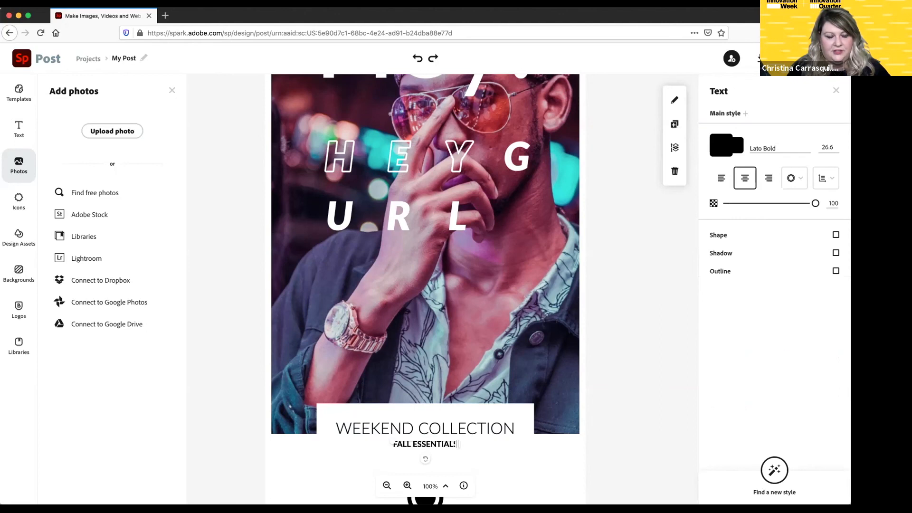
{"action": "scroll", "coordinate": [425, 289], "scroll_direction": "down", "scroll_amount": 1}
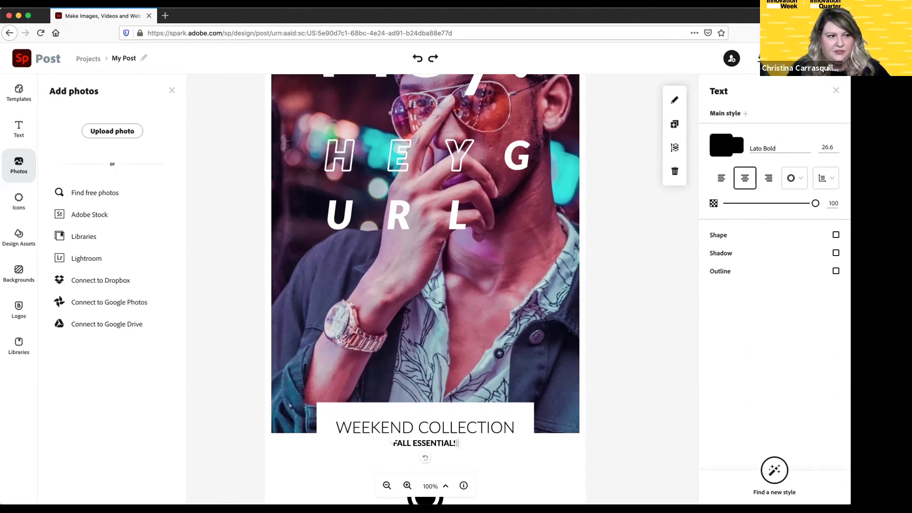
{"action": "scroll", "coordinate": [425, 289], "scroll_direction": "down", "scroll_amount": 2}
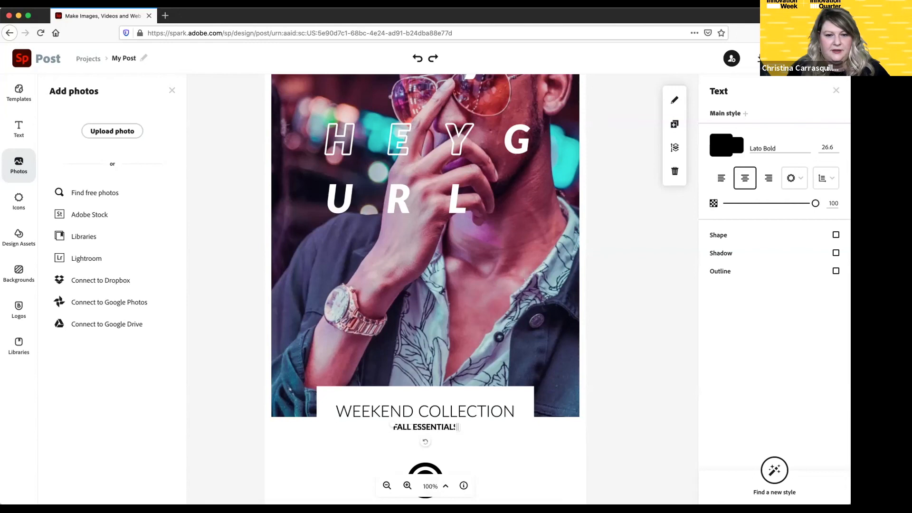
{"action": "left_click", "coordinate": [430, 486]}
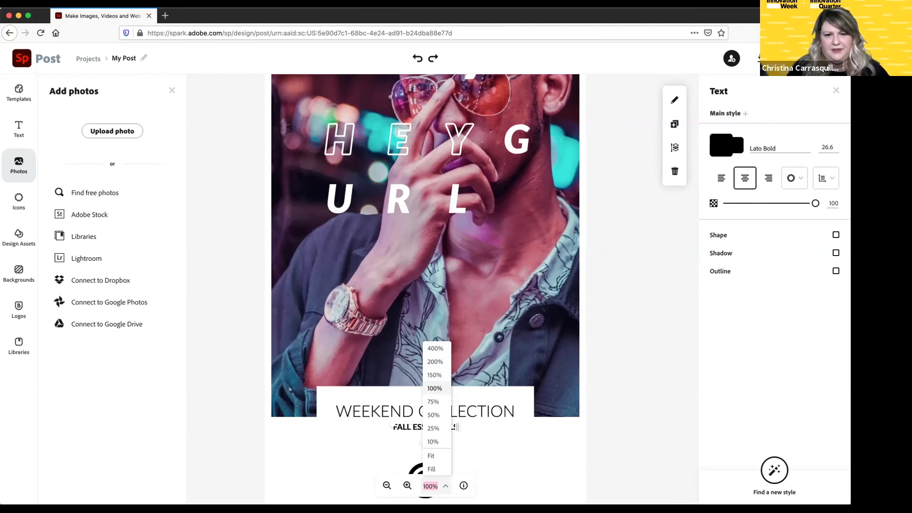
{"action": "left_click", "coordinate": [434, 374]}
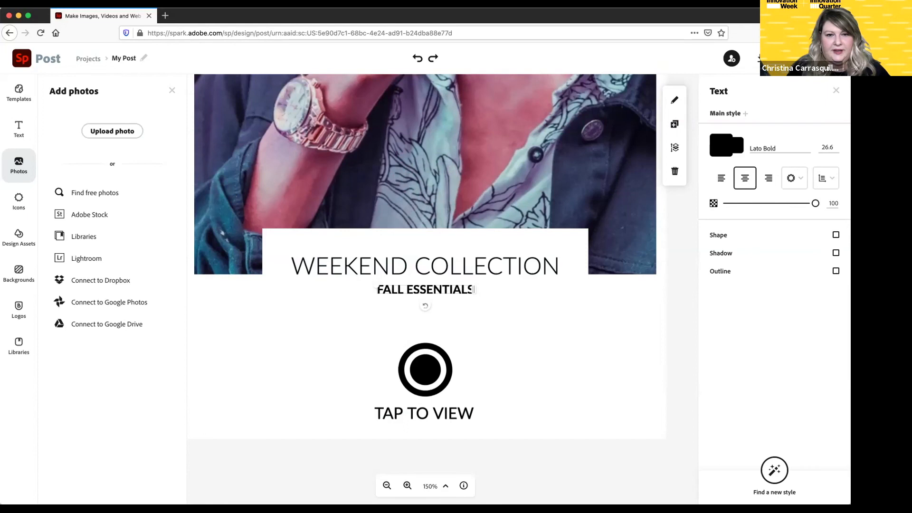
{"action": "left_click", "coordinate": [474, 289]}
{"action": "left_click", "coordinate": [470, 289]}
{"action": "left_click_drag", "start_coordinate": [375, 289], "coordinate": [312, 284]}
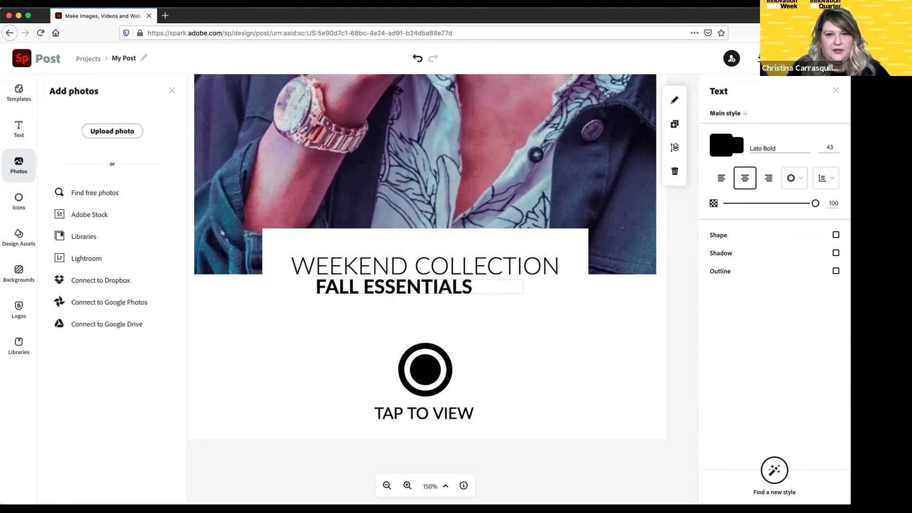
{"action": "double_click", "coordinate": [427, 287]}
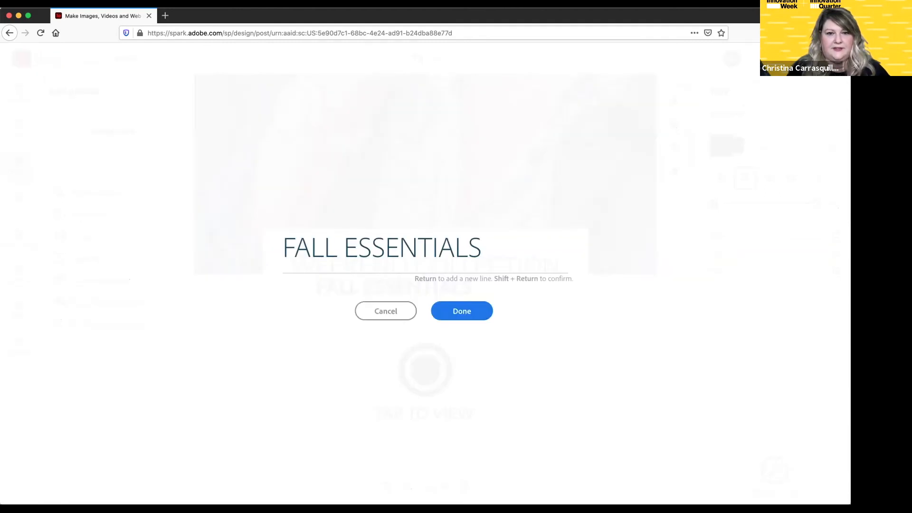
{"action": "left_click", "coordinate": [385, 311]}
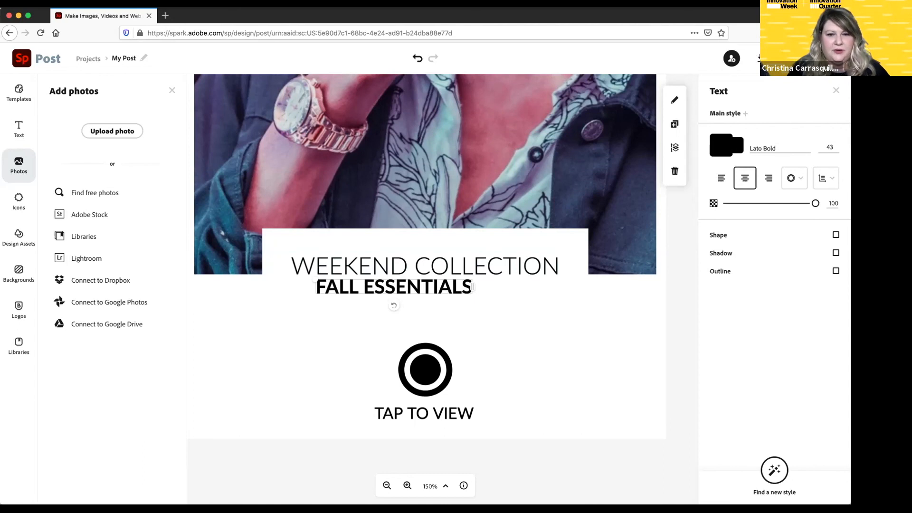
Try the olive #7E7645 from the current palette on the circle icon, and set the icon back to black (#000000)
{"action": "left_click", "coordinate": [425, 369]}
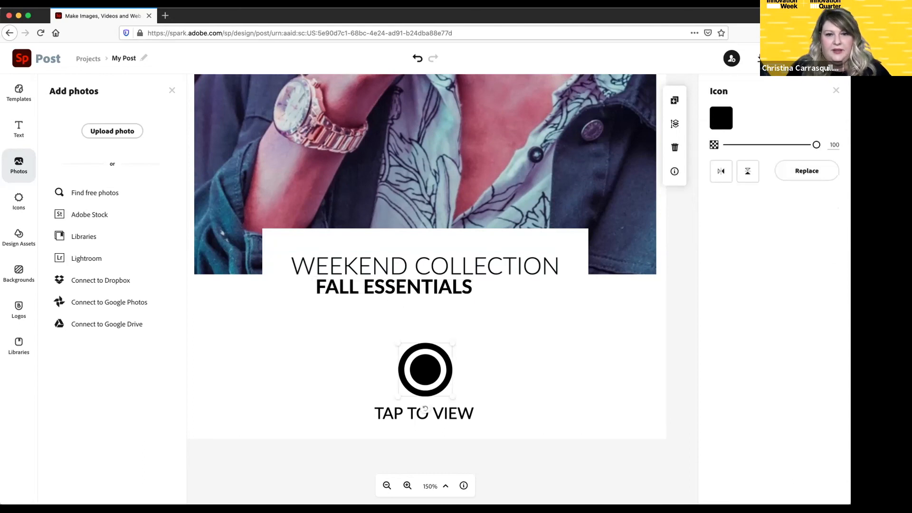
{"action": "left_click", "coordinate": [424, 284]}
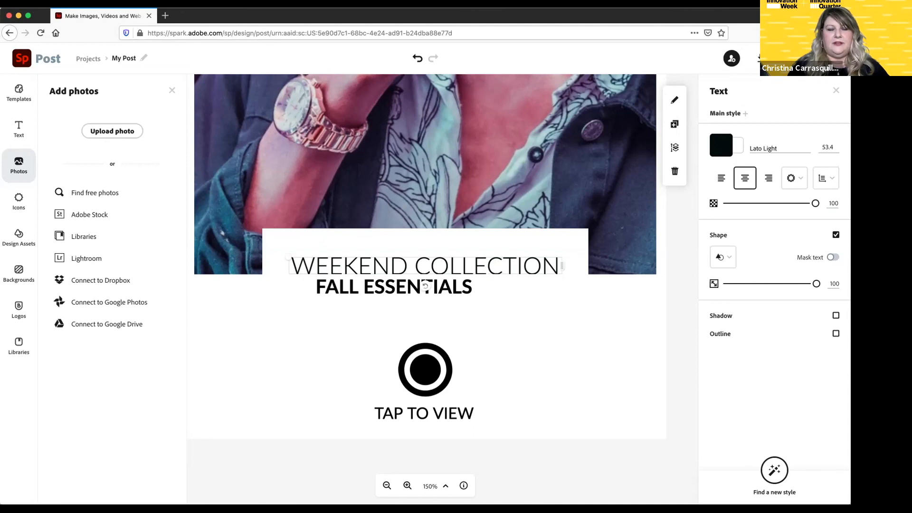
{"action": "left_click", "coordinate": [425, 369]}
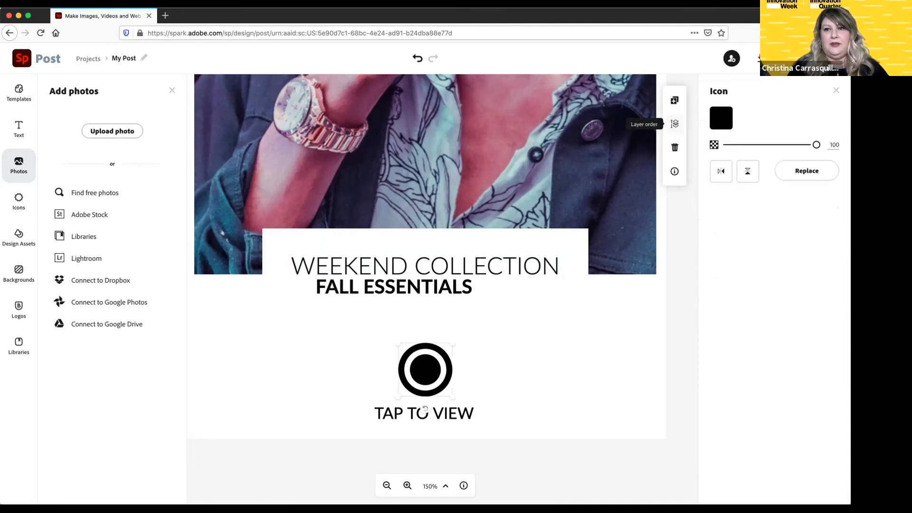
{"action": "left_click", "coordinate": [721, 118]}
{"action": "left_click", "coordinate": [749, 191]}
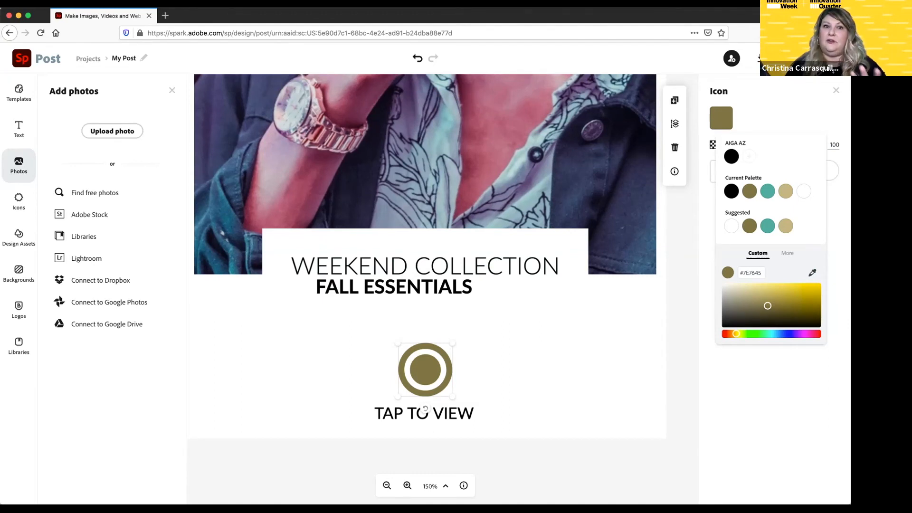
{"action": "left_click", "coordinate": [731, 190]}
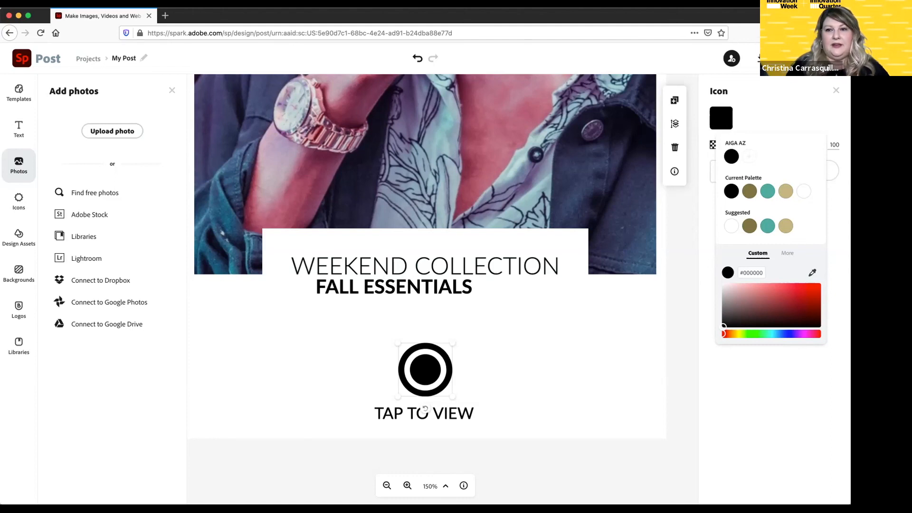
{"action": "left_click", "coordinate": [812, 272]}
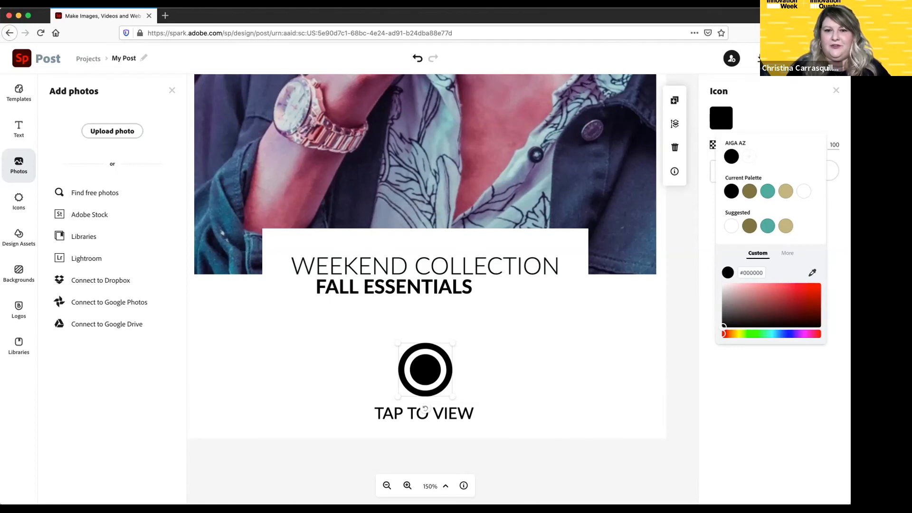
{"action": "left_click", "coordinate": [304, 351]}
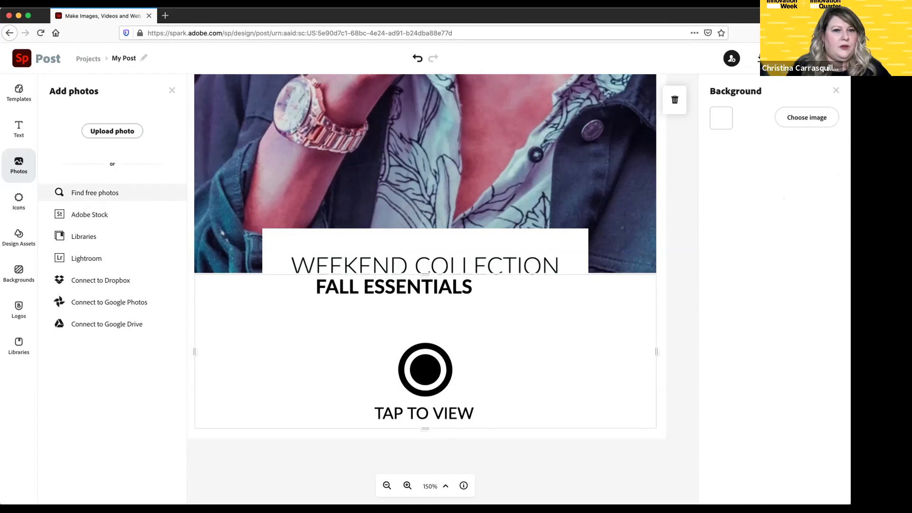
Apply the Grayscale filter to the main photo and check it across the whole picture
{"action": "scroll", "coordinate": [425, 190], "scroll_direction": "up", "scroll_amount": 1}
{"action": "left_click", "coordinate": [425, 189]}
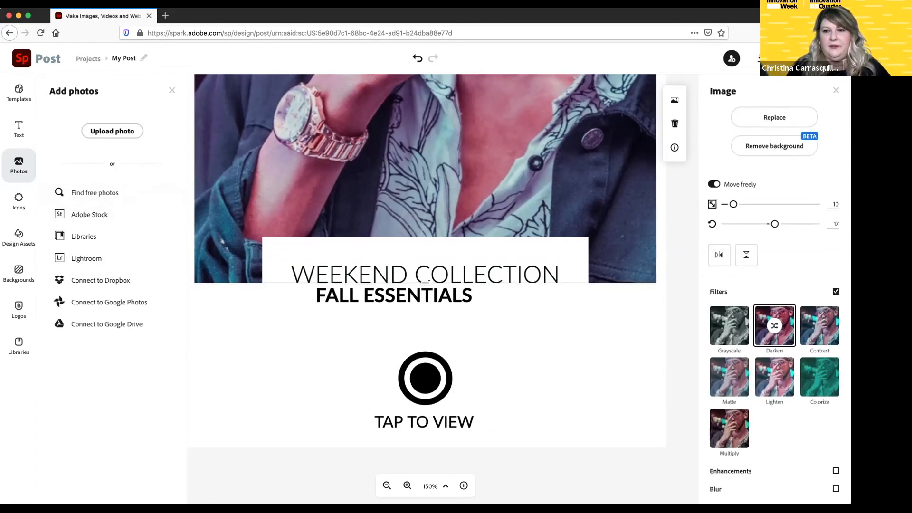
{"action": "left_click", "coordinate": [728, 325]}
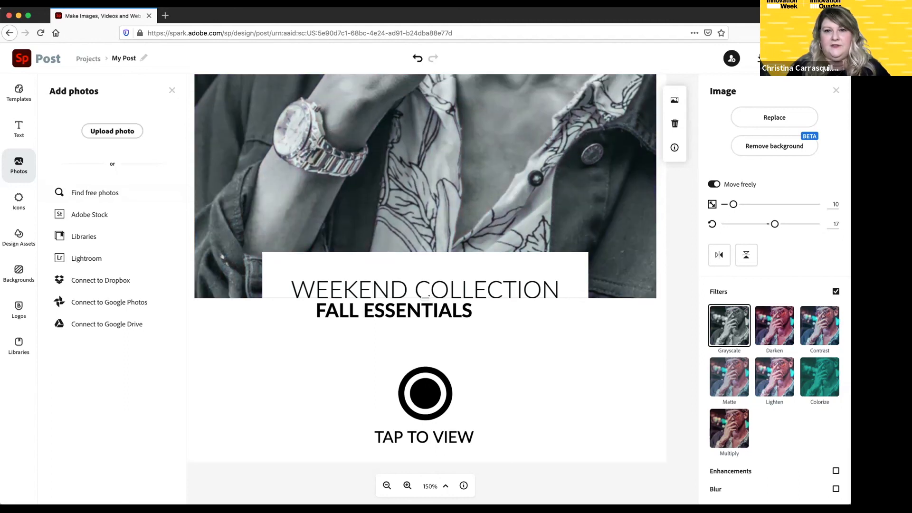
{"action": "scroll", "coordinate": [425, 266], "scroll_direction": "up", "scroll_amount": 3}
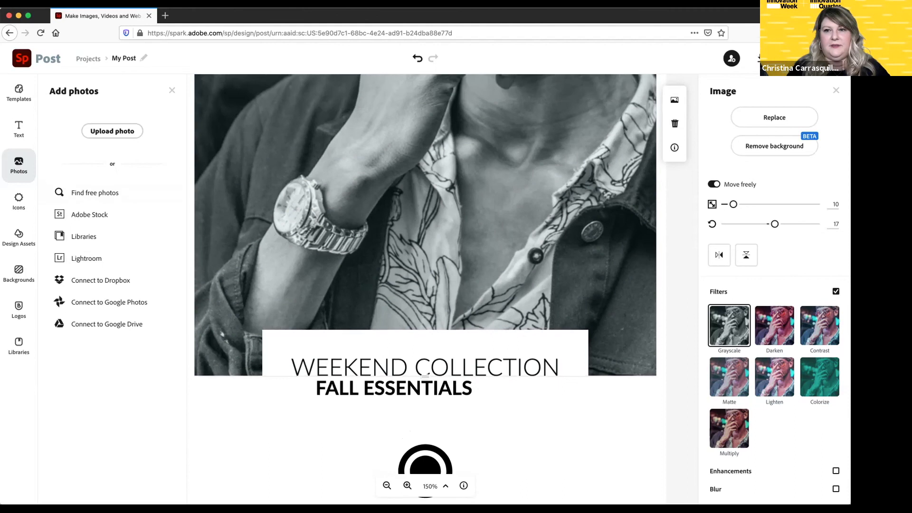
{"action": "scroll", "coordinate": [425, 266], "scroll_direction": "up", "scroll_amount": 4}
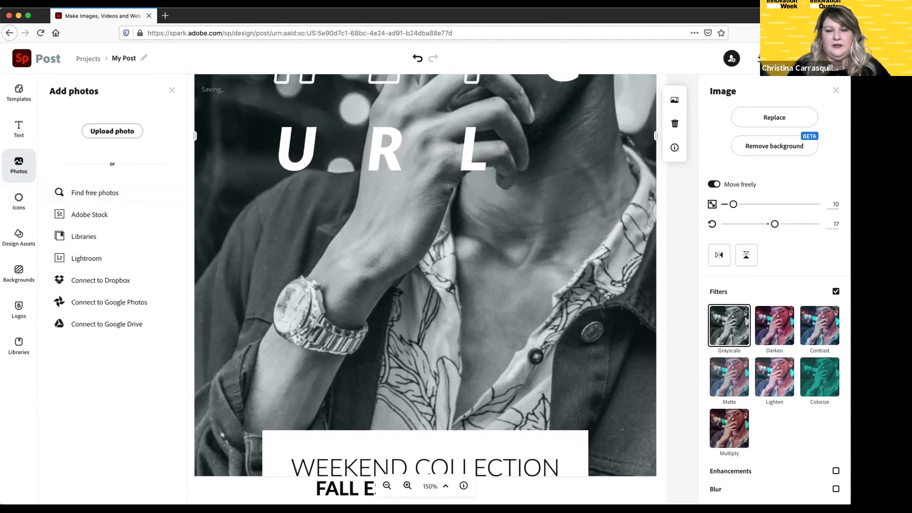
{"action": "scroll", "coordinate": [425, 266], "scroll_direction": "up", "scroll_amount": 4}
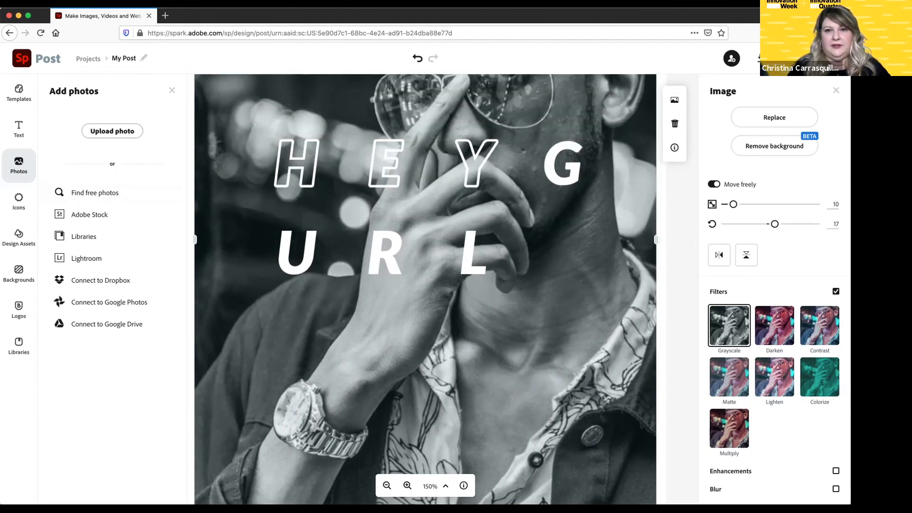
{"action": "scroll", "coordinate": [425, 266], "scroll_direction": "up", "scroll_amount": 1}
{"action": "scroll", "coordinate": [425, 266], "scroll_direction": "up", "scroll_amount": 1}
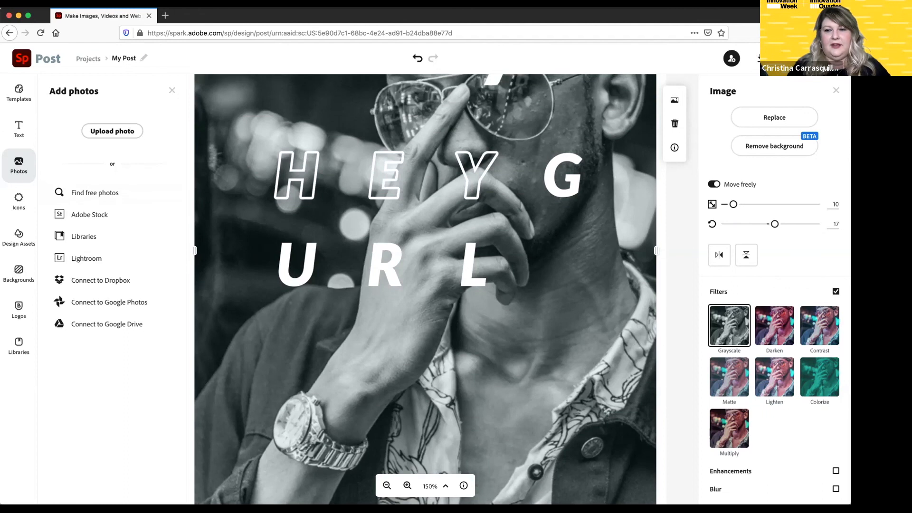
Try the Darken, Contrast, Colorize, Matte and Multiply filters on the main photo
{"action": "left_click", "coordinate": [774, 325]}
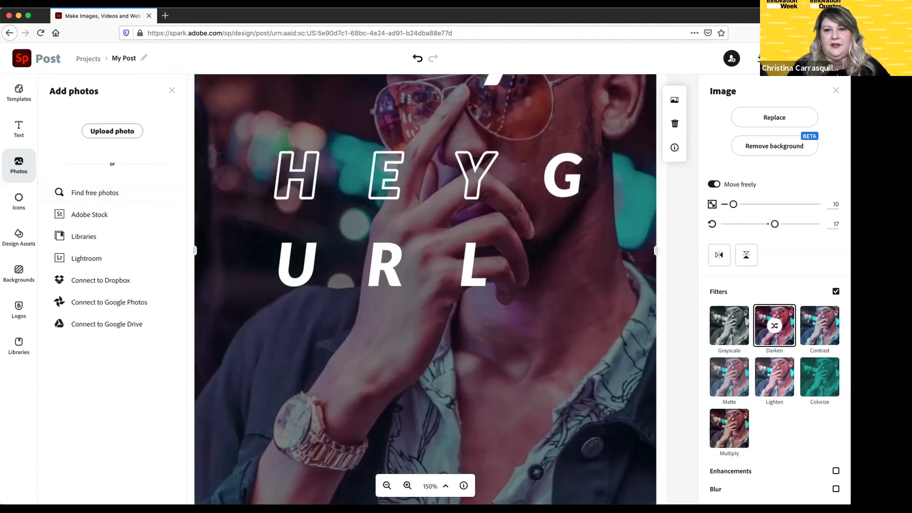
{"action": "left_click", "coordinate": [819, 326]}
{"action": "left_click", "coordinate": [819, 377]}
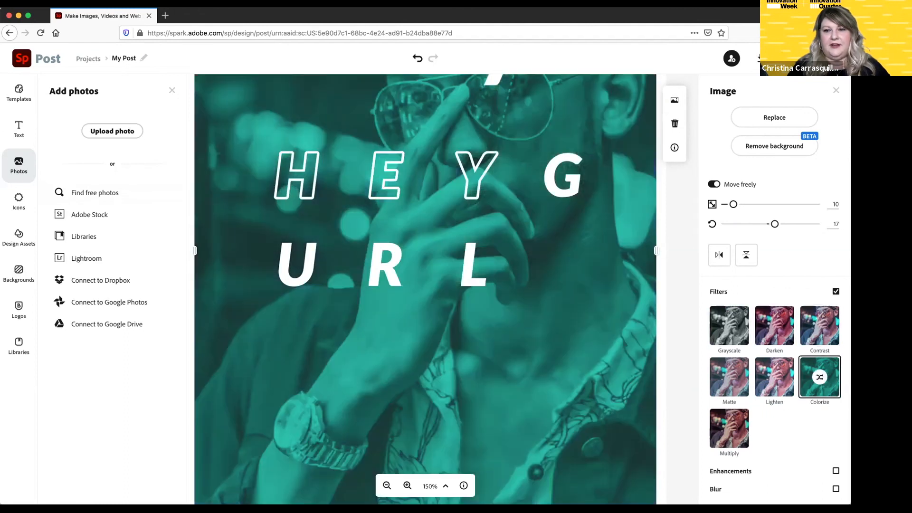
{"action": "left_click", "coordinate": [729, 376]}
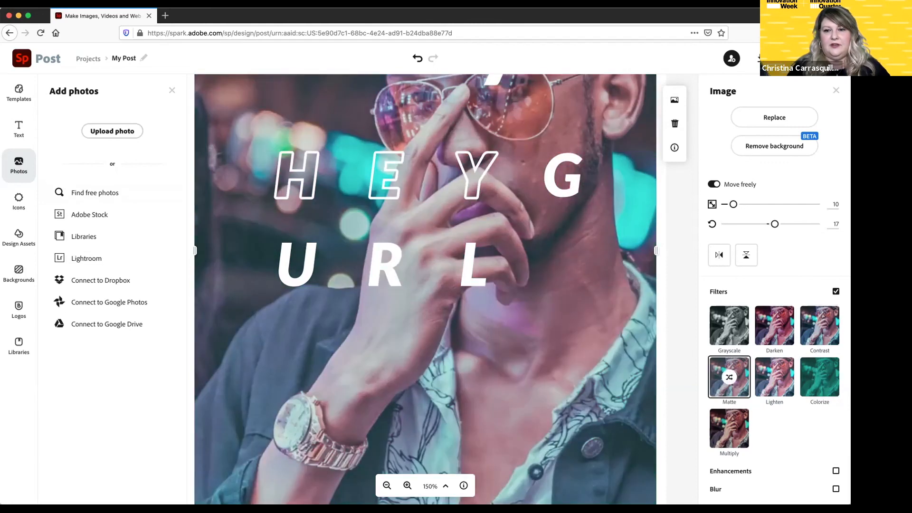
{"action": "left_click", "coordinate": [728, 428]}
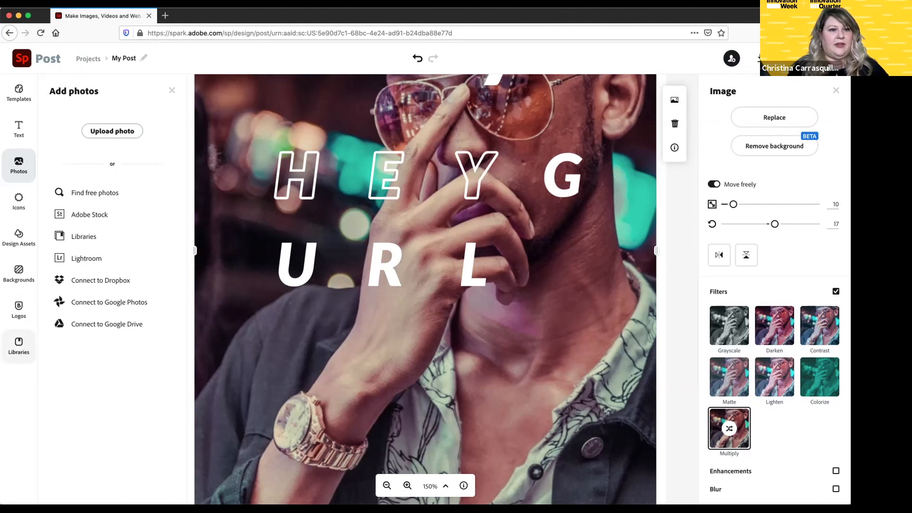
Open the list of libraries, try removing the main photo's background, and undo the removal
{"action": "left_click", "coordinate": [19, 345]}
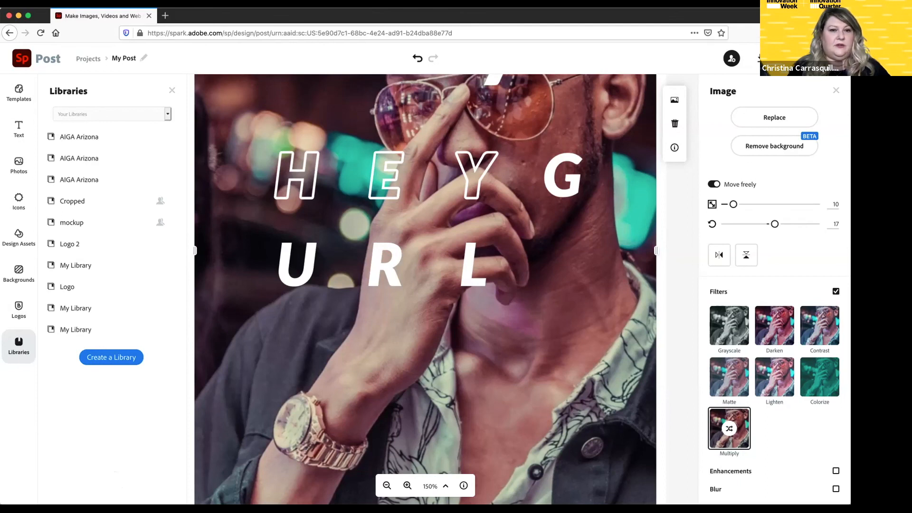
{"action": "left_click", "coordinate": [428, 219]}
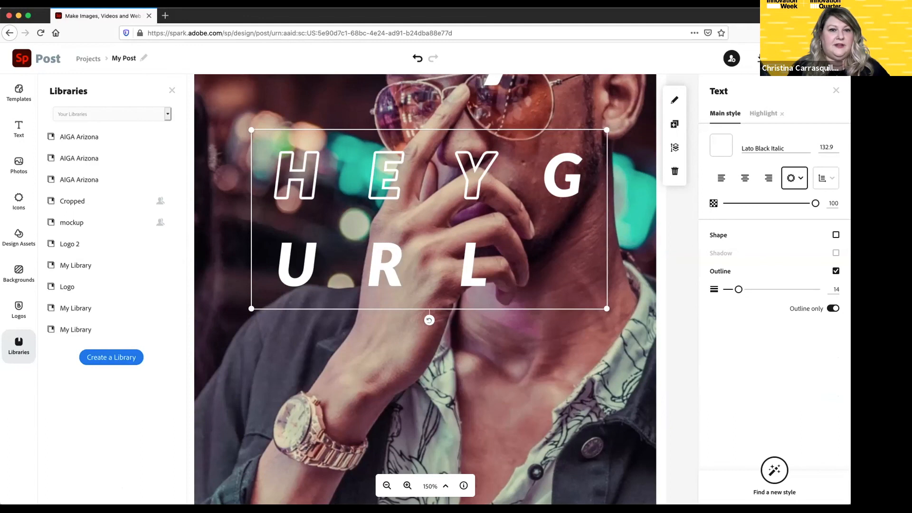
{"action": "left_click", "coordinate": [427, 370]}
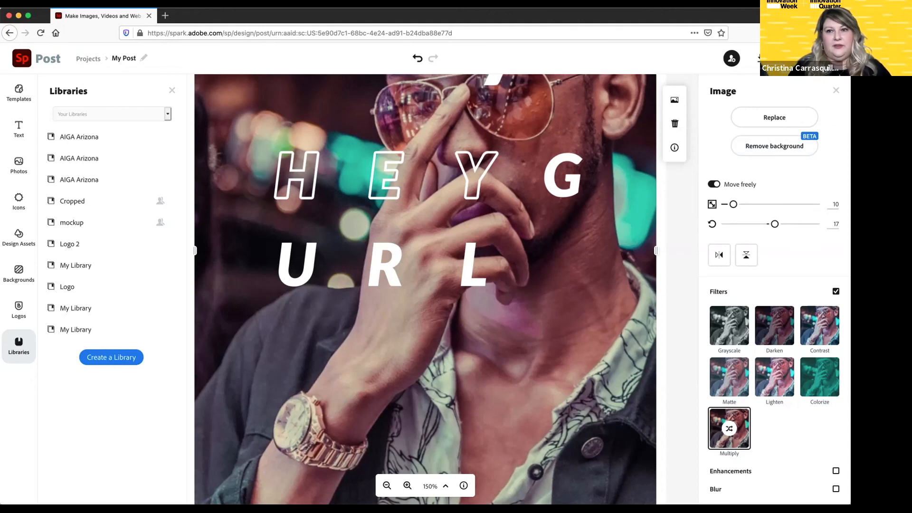
{"action": "left_click", "coordinate": [774, 146]}
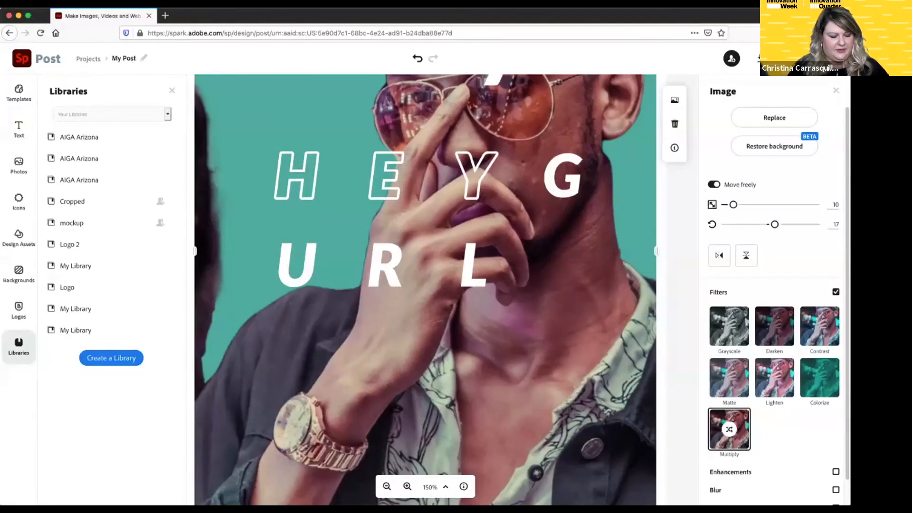
{"action": "key", "text": "super+z"}
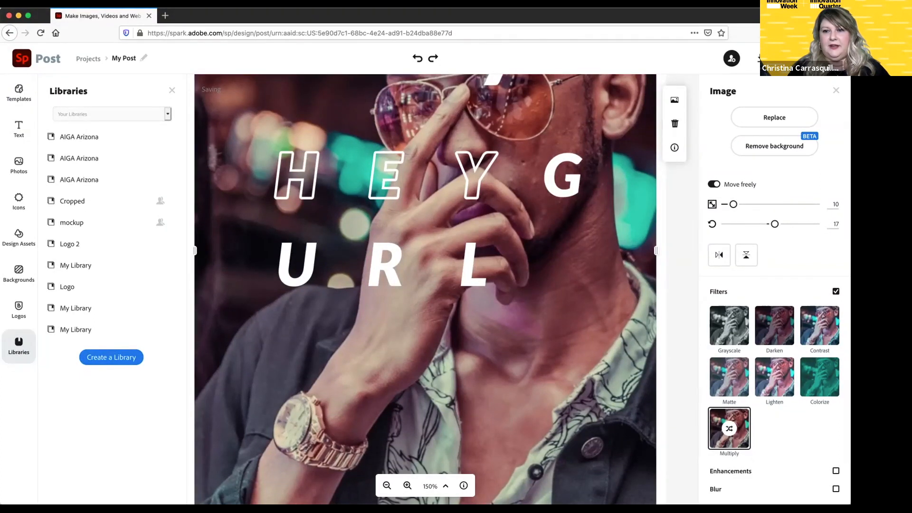
Try the Grayscale and Darken filters on the main photo again and settle on Contrast
{"action": "left_click", "coordinate": [729, 326]}
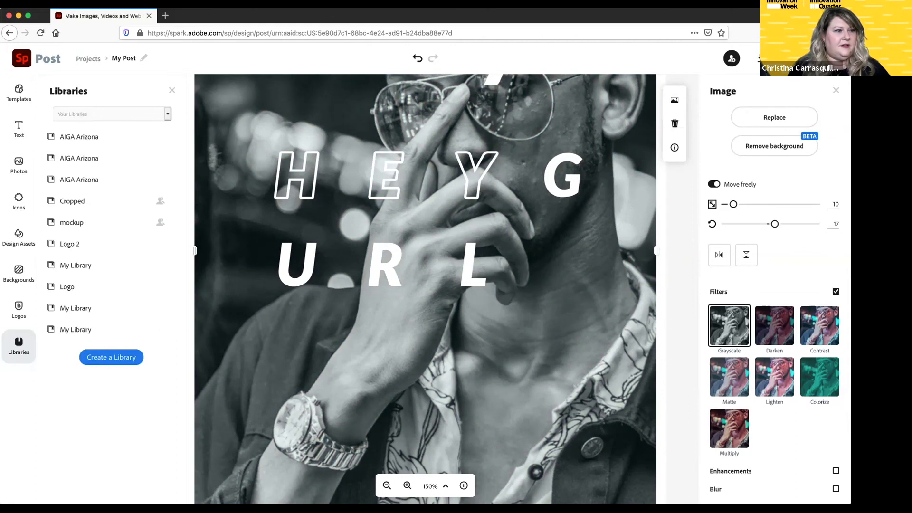
{"action": "left_click", "coordinate": [774, 326]}
{"action": "left_click", "coordinate": [819, 326]}
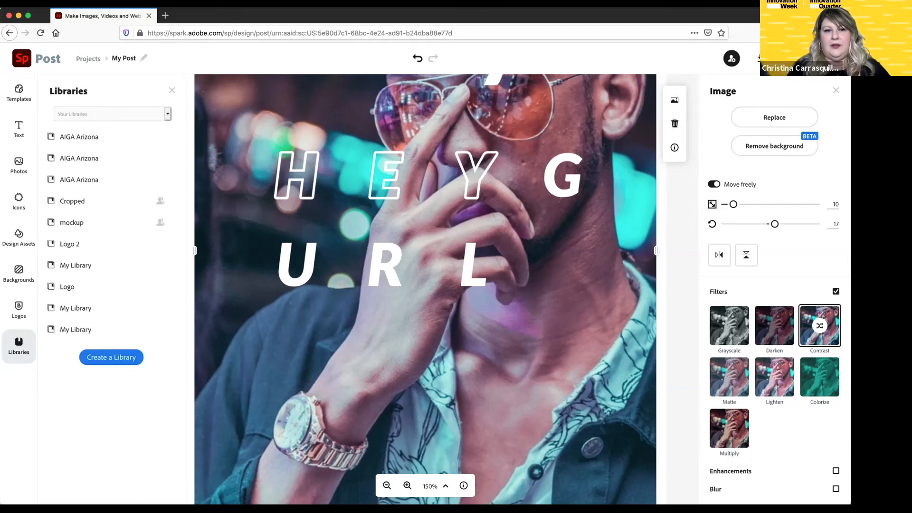
Browse the circle icons and search the icon collection for "coffee cup"
{"action": "left_click", "coordinate": [428, 219]}
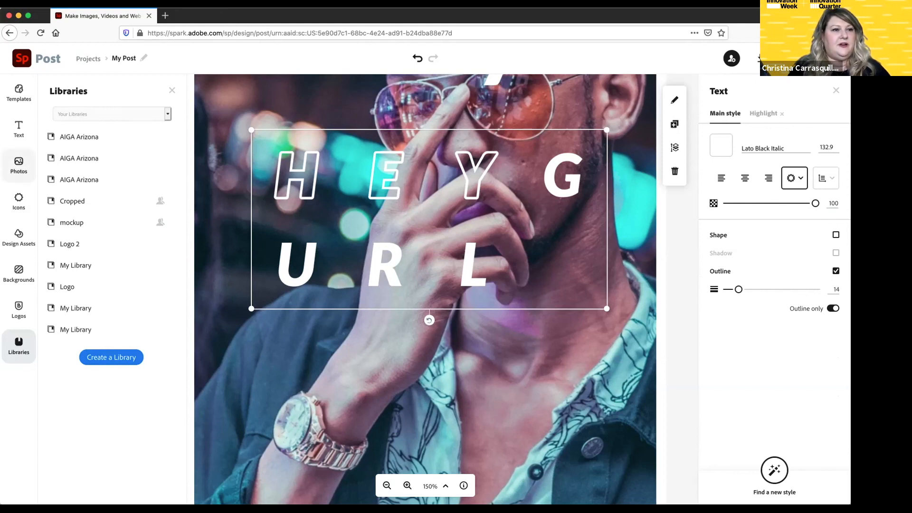
{"action": "left_click", "coordinate": [18, 201]}
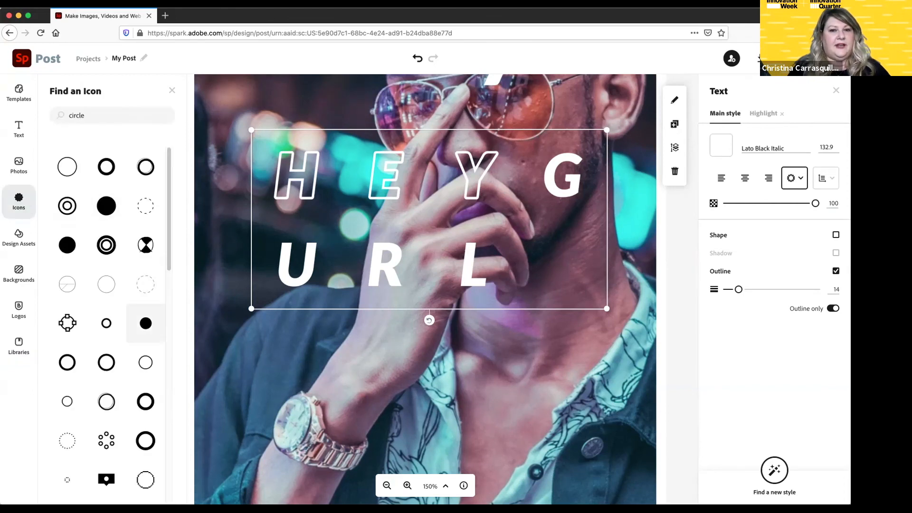
{"action": "scroll", "coordinate": [425, 288], "scroll_direction": "down", "scroll_amount": 1}
{"action": "left_click", "coordinate": [86, 115]}
{"action": "scroll", "coordinate": [67, 332], "scroll_direction": "down", "scroll_amount": 8}
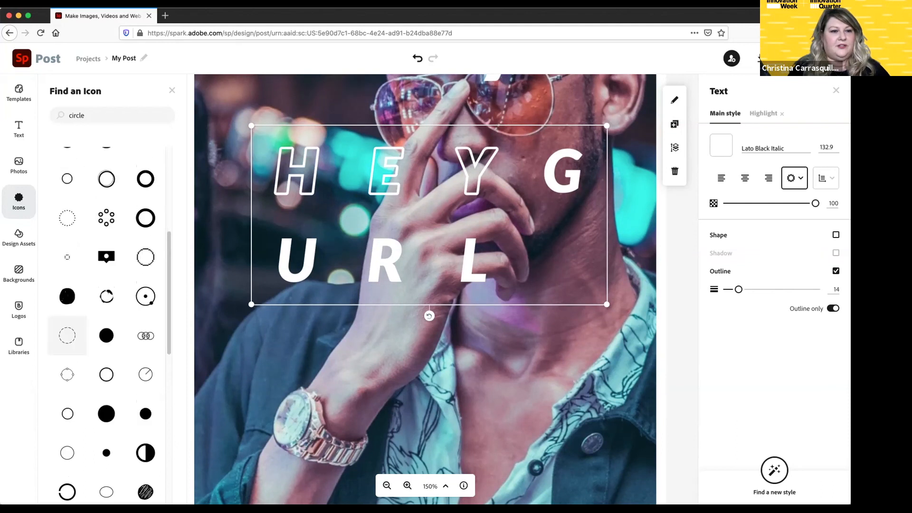
{"action": "scroll", "coordinate": [67, 342], "scroll_direction": "down", "scroll_amount": 4}
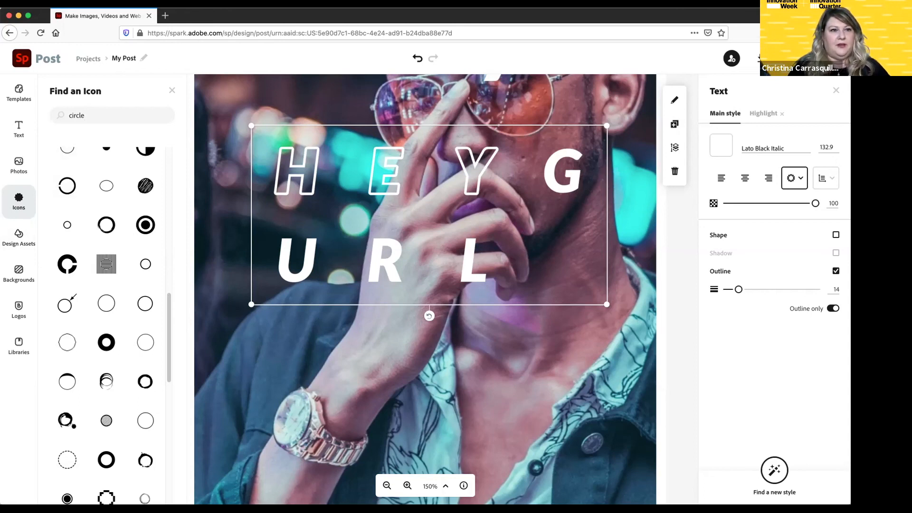
{"action": "left_click_drag", "start_coordinate": [85, 115], "coordinate": [68, 115]}
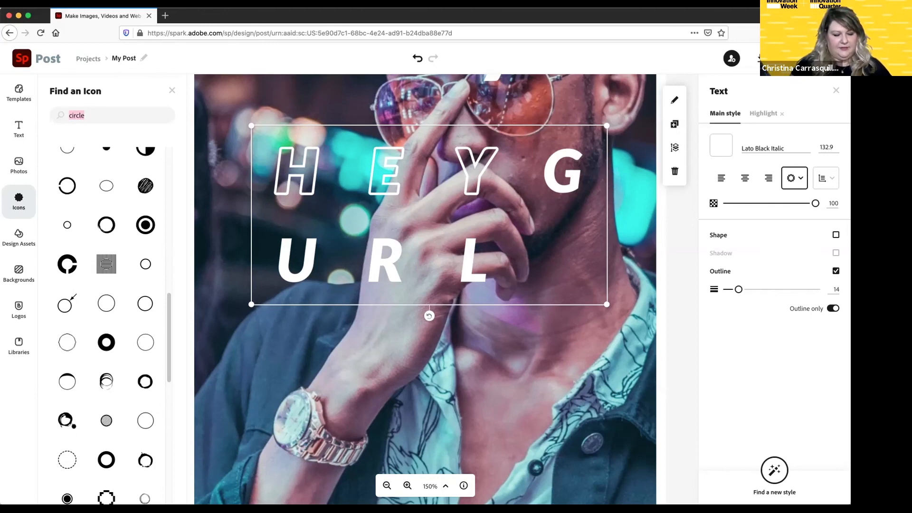
{"action": "type", "text": "coffee cup"}
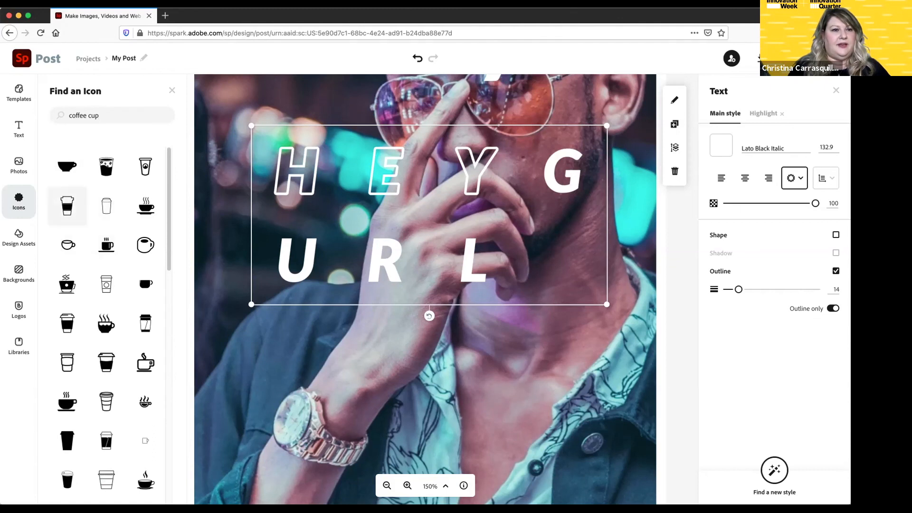
Add the lidded takeaway cup icon, shrink it, place it just above the wristwatch and tilt it counterclockwise
{"action": "left_click", "coordinate": [67, 205]}
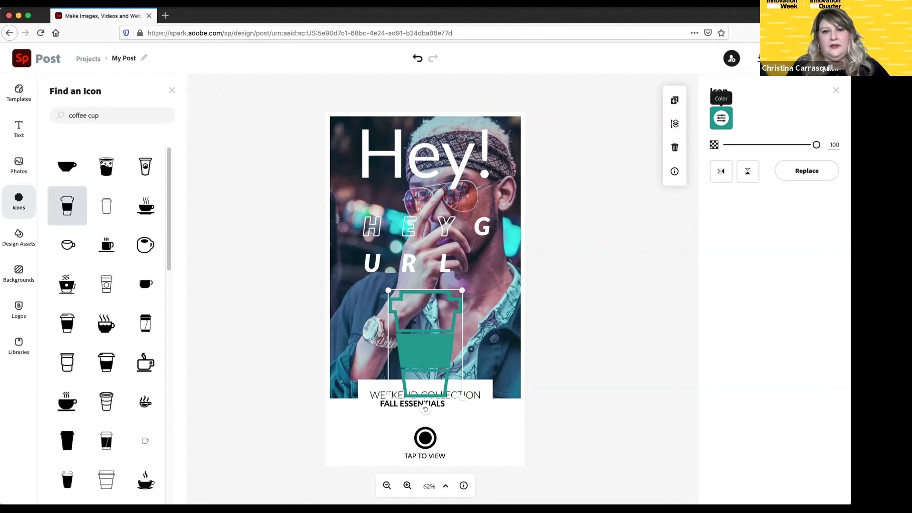
{"action": "left_click_drag", "start_coordinate": [462, 289], "coordinate": [361, 305]}
{"action": "left_click_drag", "start_coordinate": [362, 344], "coordinate": [372, 342]}
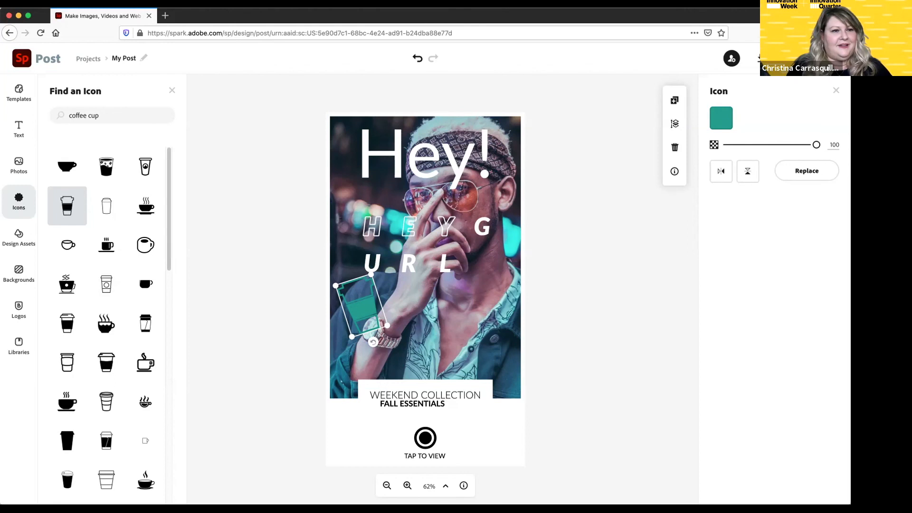
Add the "Christmas Wishes" lettering from the Seasonal design assets to the photo and select the cup icon
{"action": "left_click", "coordinate": [19, 237]}
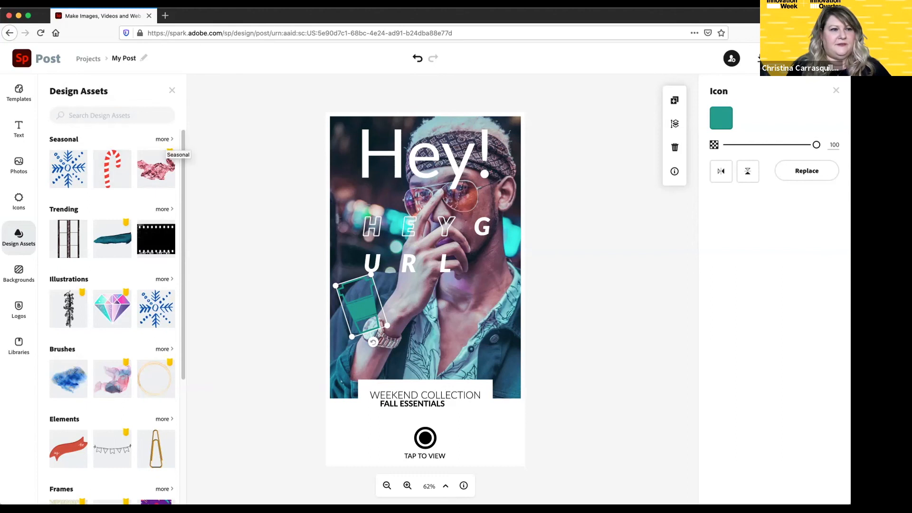
{"action": "left_click", "coordinate": [162, 139]}
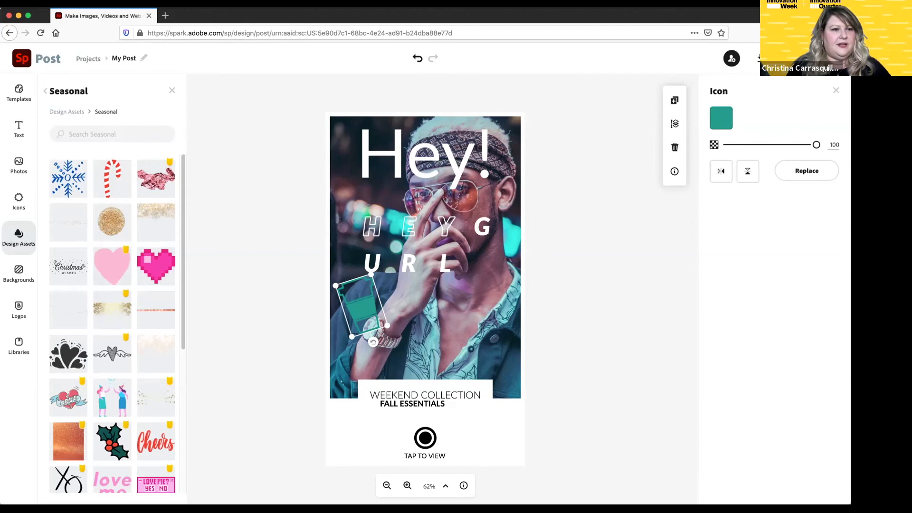
{"action": "left_click", "coordinate": [68, 266]}
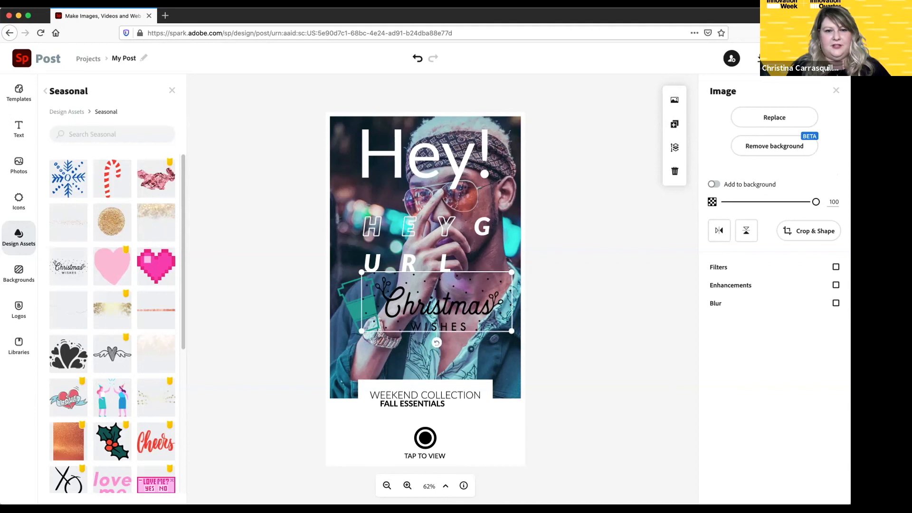
{"action": "left_click", "coordinate": [353, 302]}
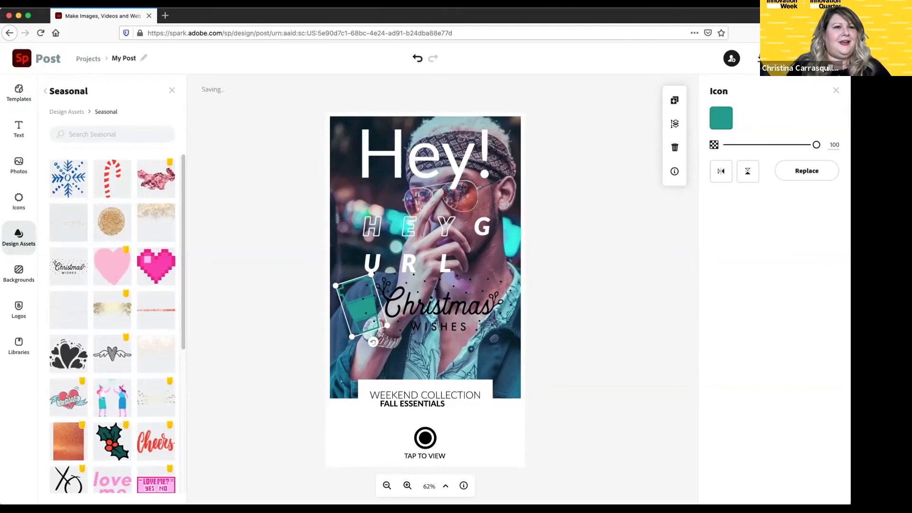
Look through the Trending design assets and the remaining asset categories down to Overlays
{"action": "left_click", "coordinate": [46, 91]}
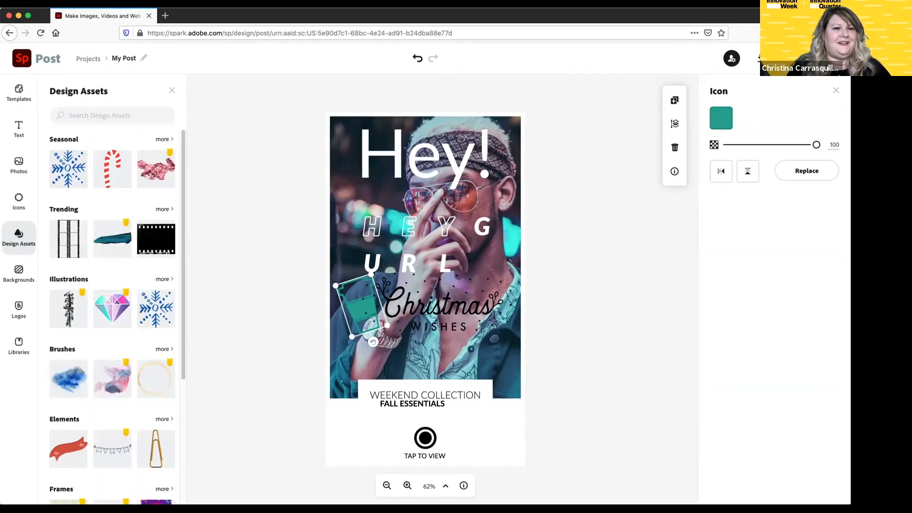
{"action": "left_click", "coordinate": [164, 209]}
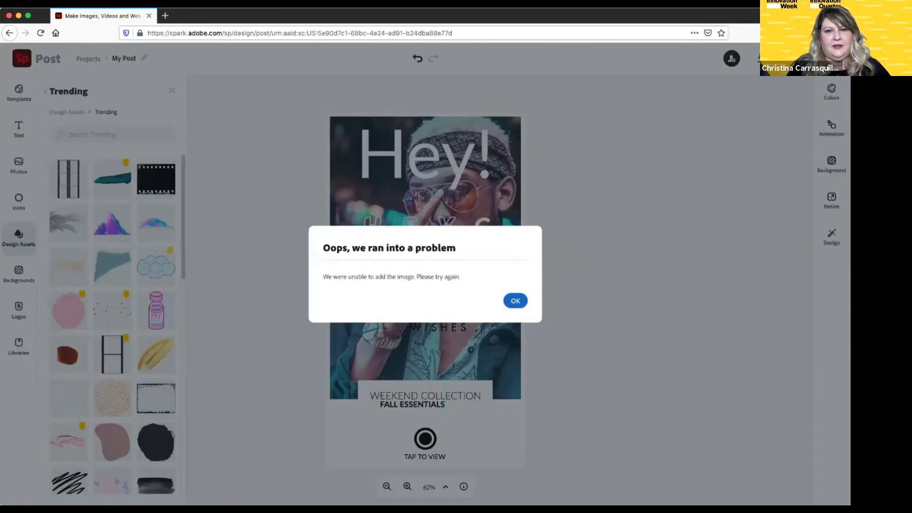
{"action": "left_click", "coordinate": [515, 300]}
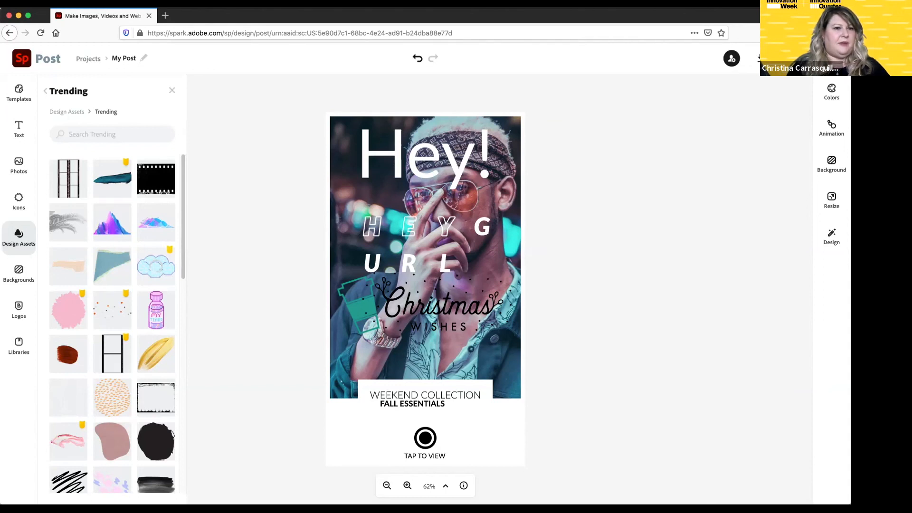
{"action": "left_click", "coordinate": [46, 90]}
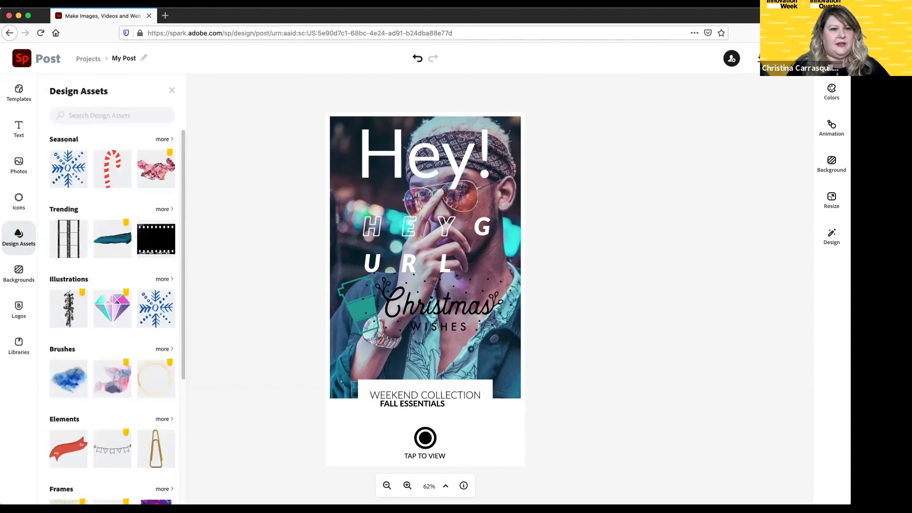
{"action": "scroll", "coordinate": [112, 306], "scroll_direction": "down", "scroll_amount": 1}
{"action": "scroll", "coordinate": [112, 306], "scroll_direction": "down", "scroll_amount": 5}
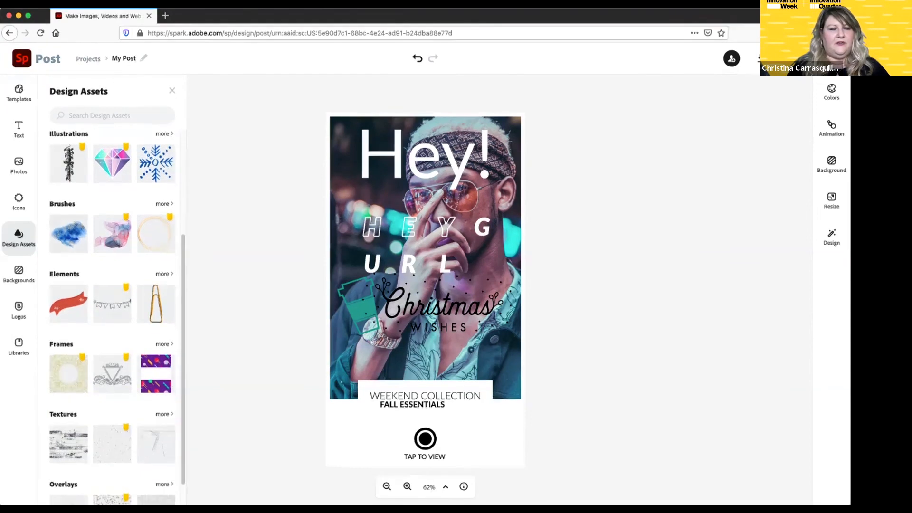
{"action": "scroll", "coordinate": [117, 317], "scroll_direction": "down", "scroll_amount": 1}
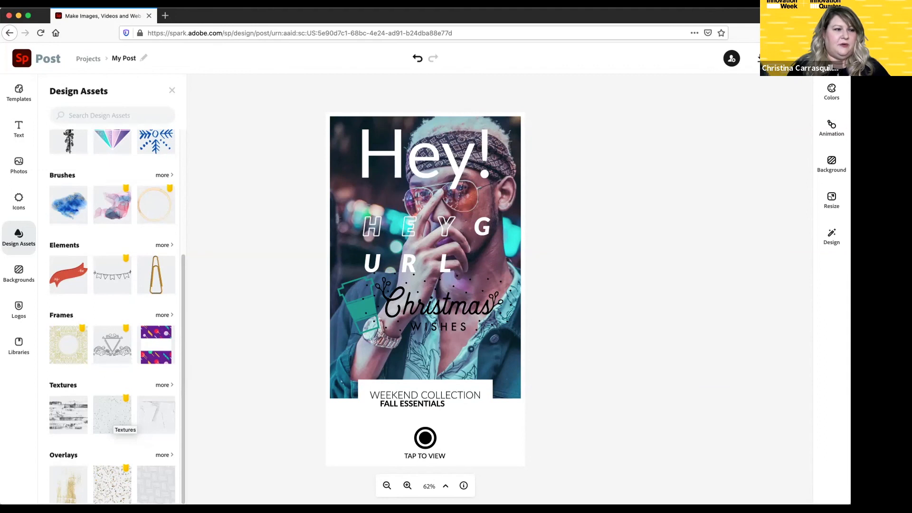
Add the first Bokeh background as a full-width background section behind the "Hey!" text above the photo, and move its lower edge up slightly
{"action": "left_click", "coordinate": [19, 273]}
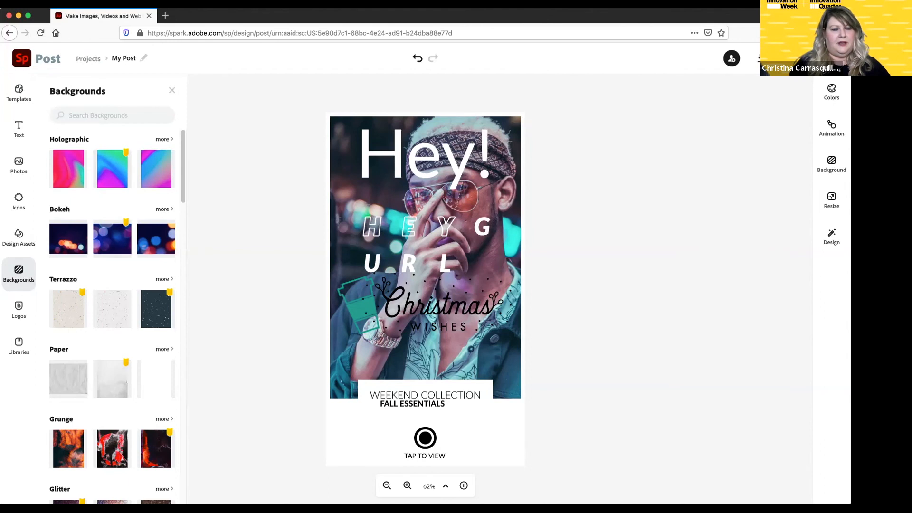
{"action": "left_click", "coordinate": [68, 239]}
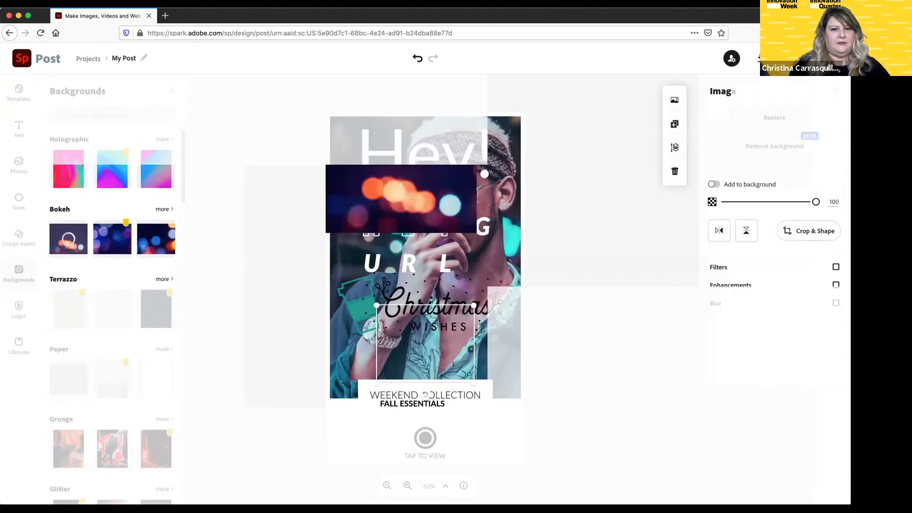
{"action": "left_click_drag", "start_coordinate": [425, 343], "coordinate": [424, 209]}
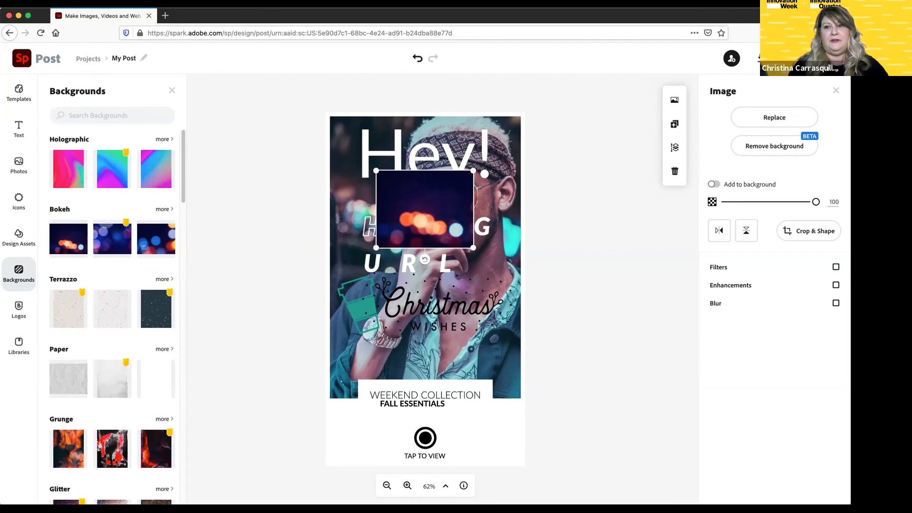
{"action": "left_click", "coordinate": [353, 194]}
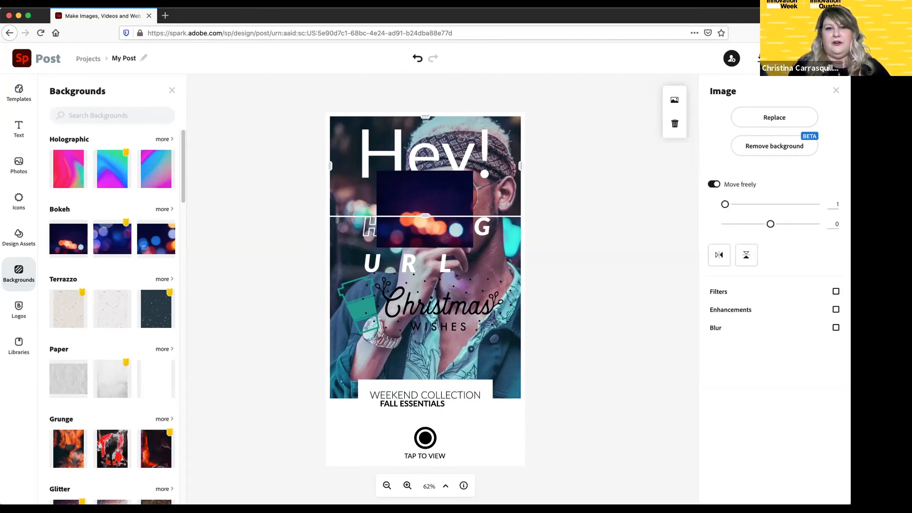
{"action": "key", "text": "Escape"}
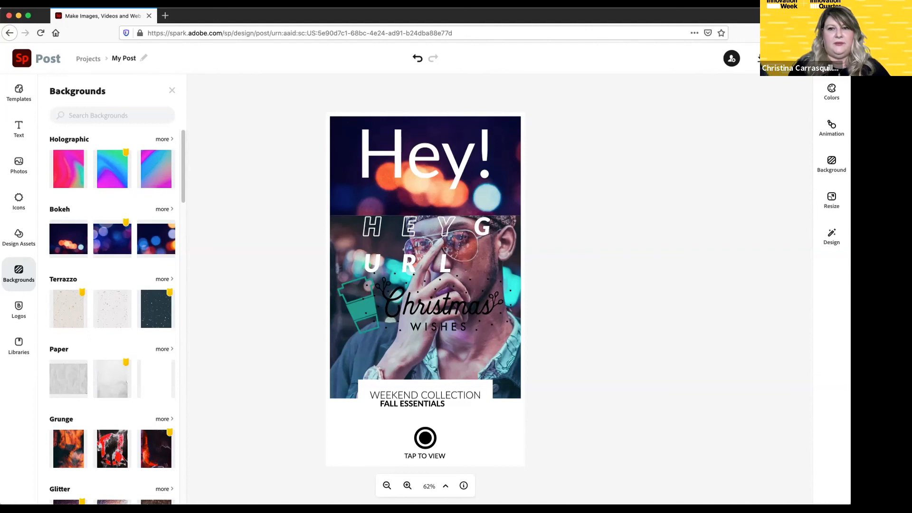
{"action": "left_click", "coordinate": [422, 198]}
{"action": "mouse_move", "coordinate": [425, 215]}
{"action": "left_mouse_down"}
{"action": "mouse_move", "coordinate": [425, 374]}
{"action": "mouse_move", "coordinate": [425, 184]}
{"action": "mouse_move", "coordinate": [425, 204]}
{"action": "left_mouse_up"}
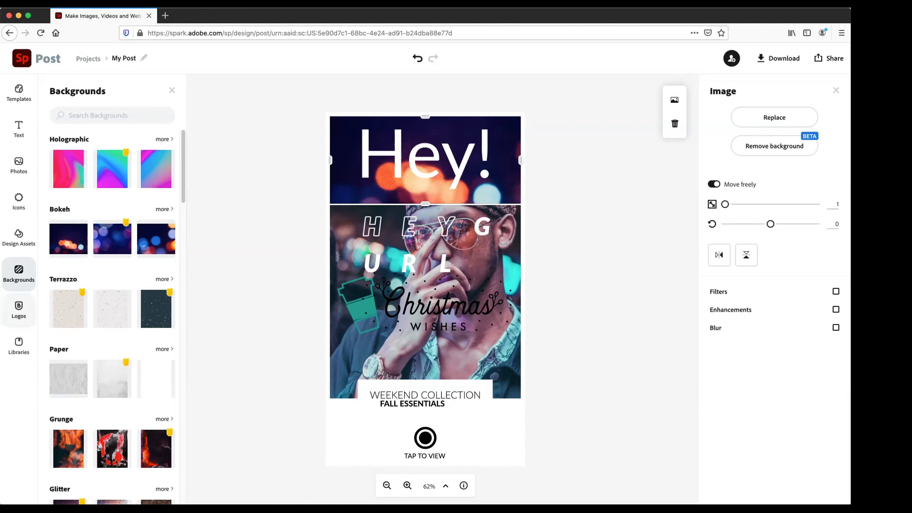
Download the finished story graphic as a PNG file
{"action": "left_click", "coordinate": [779, 57]}
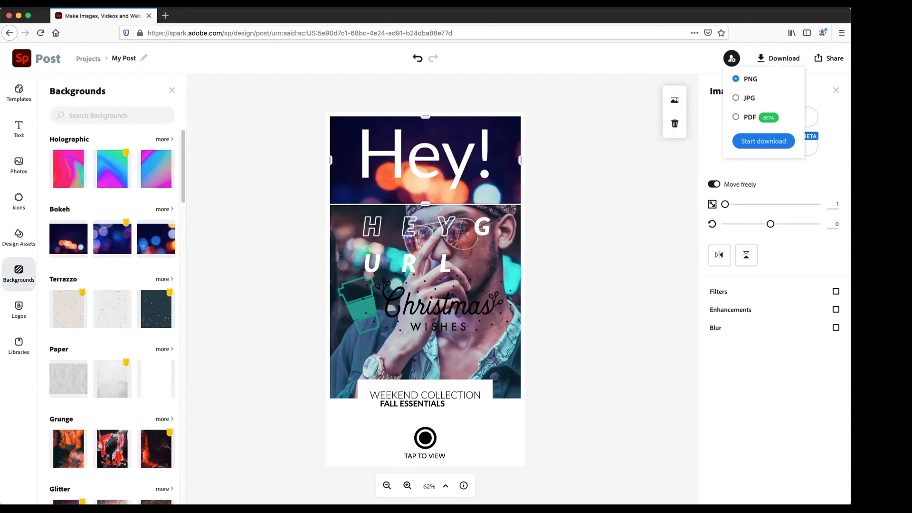
{"action": "left_click", "coordinate": [763, 141]}
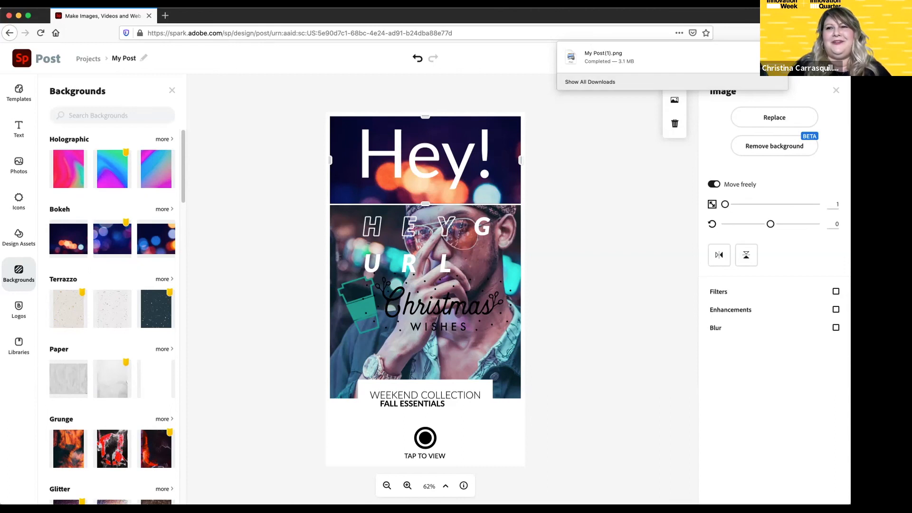
{"action": "key", "text": "Escape"}
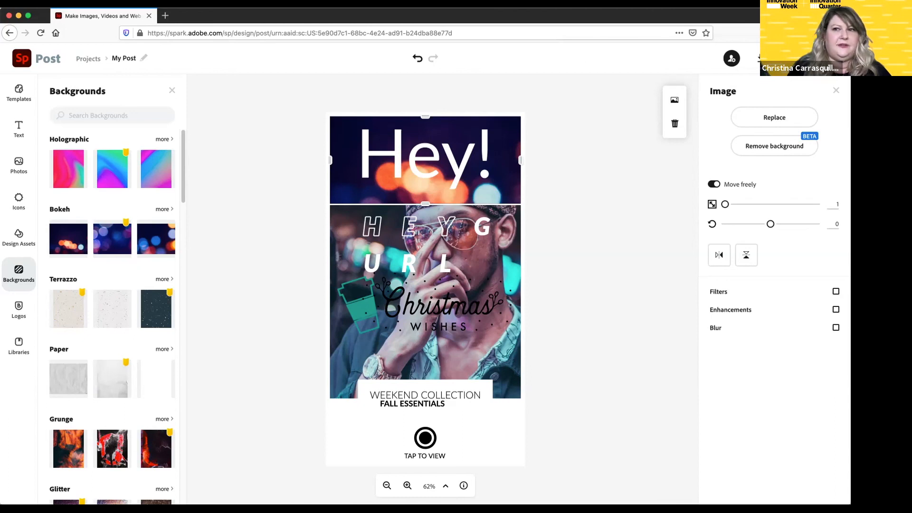
Look through the download formats and the sharing choices for publishing the post, without publishing it
{"action": "left_click", "coordinate": [760, 58]}
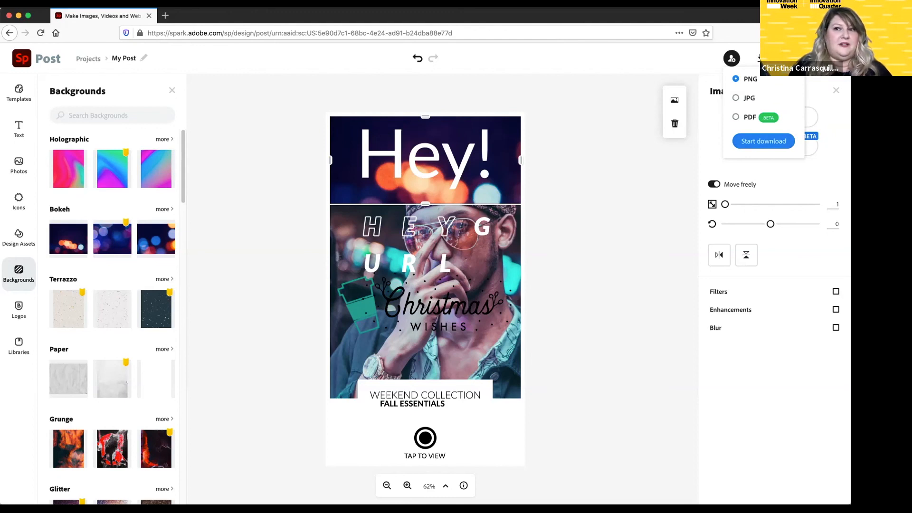
{"action": "left_click", "coordinate": [828, 58]}
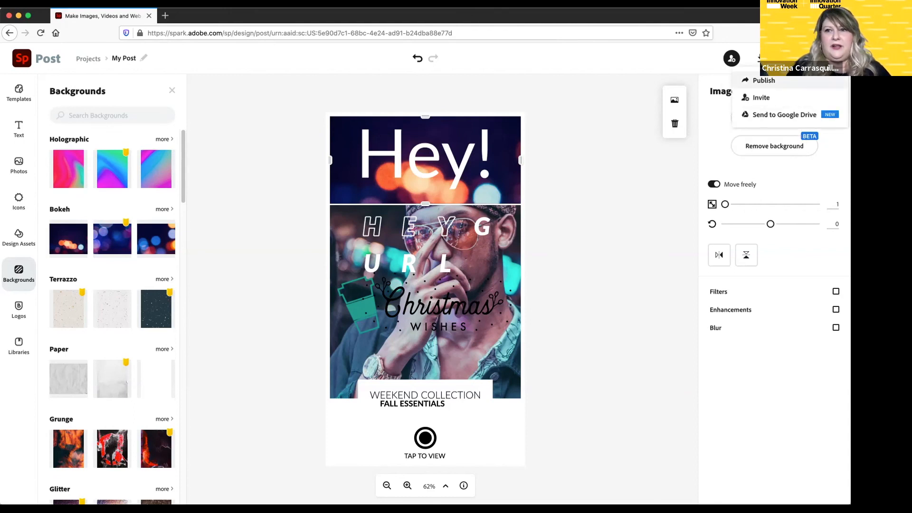
{"action": "left_click", "coordinate": [763, 80]}
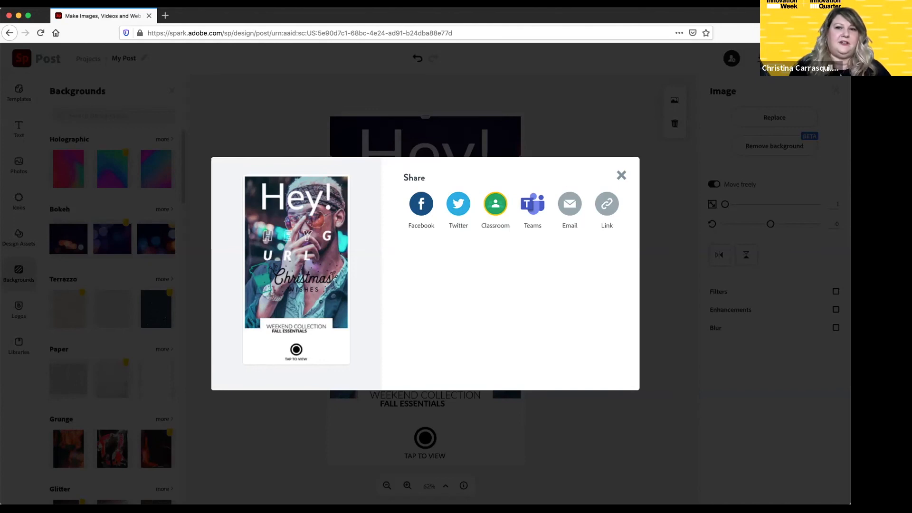
{"action": "left_click", "coordinate": [621, 175]}
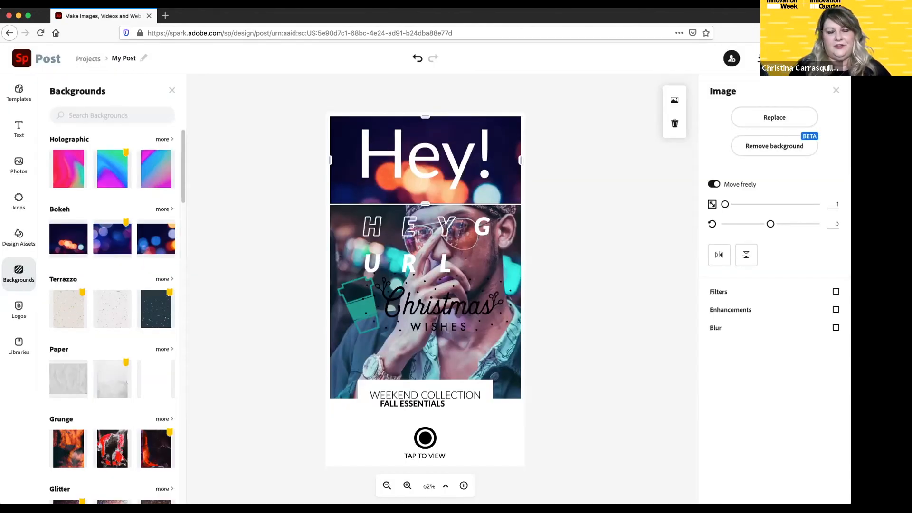
Delete only the content of the background photo section below the bokeh strip, keeping its cell
{"action": "left_click", "coordinate": [427, 354]}
{"action": "left_click", "coordinate": [425, 159]}
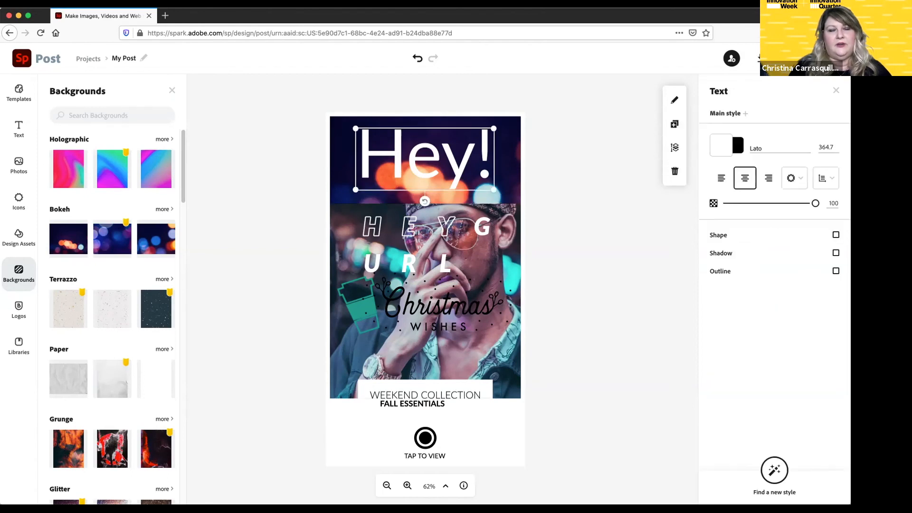
{"action": "left_click", "coordinate": [508, 164]}
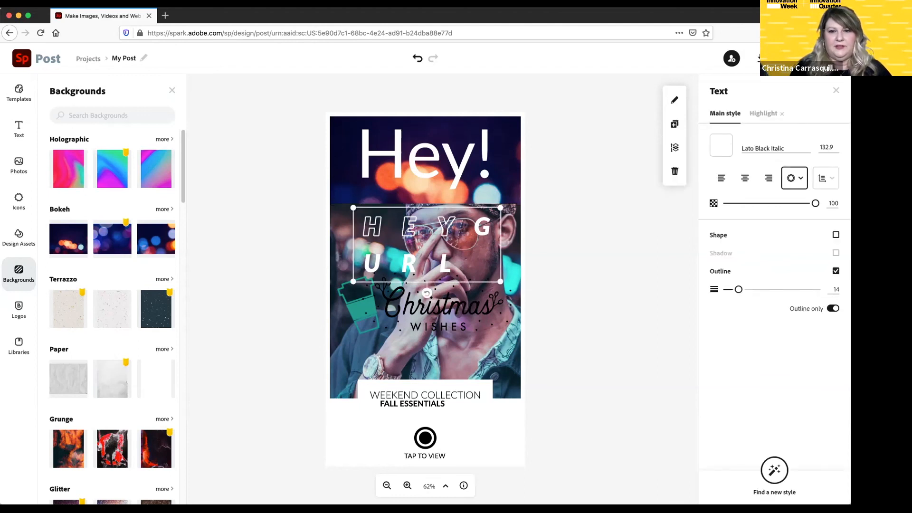
{"action": "left_click", "coordinate": [426, 353]}
{"action": "key", "text": "BackSpace"}
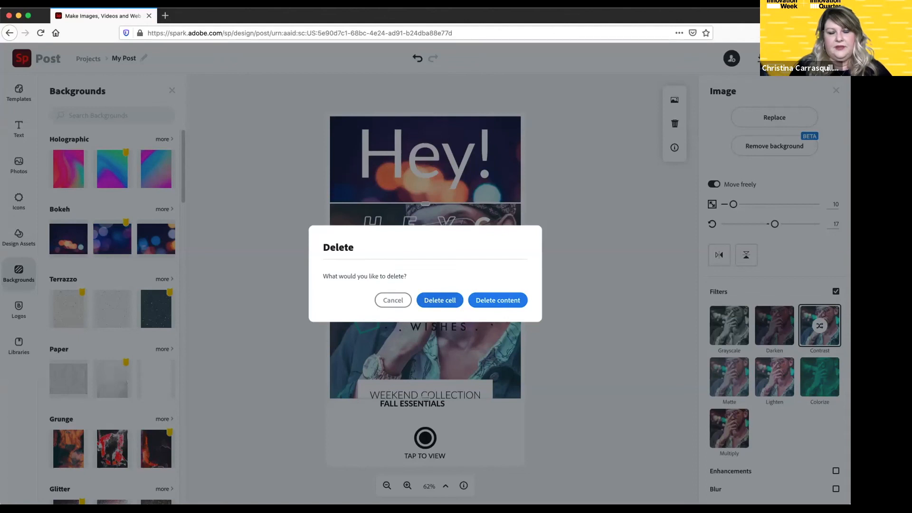
{"action": "left_click", "coordinate": [497, 299]}
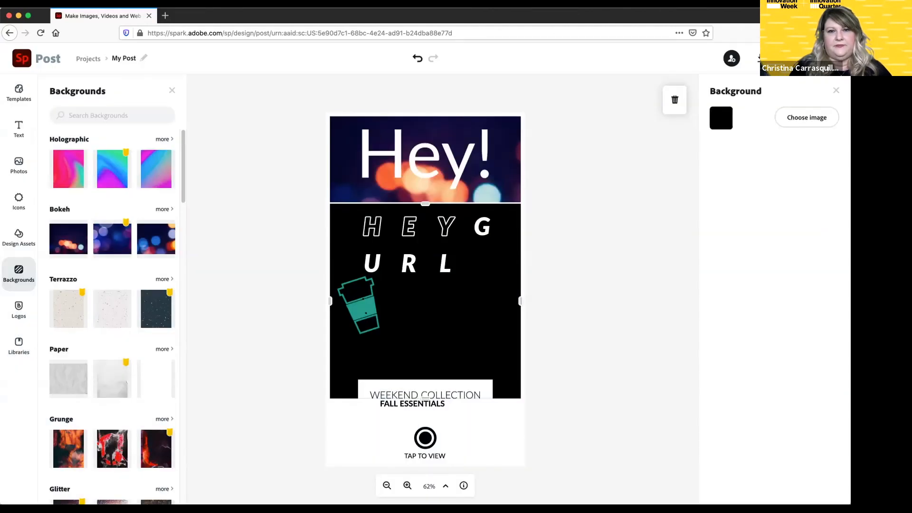
Fill the empty lower section with the third Bokeh image as background and move the divider between both sections up slightly
{"action": "left_click", "coordinate": [499, 178]}
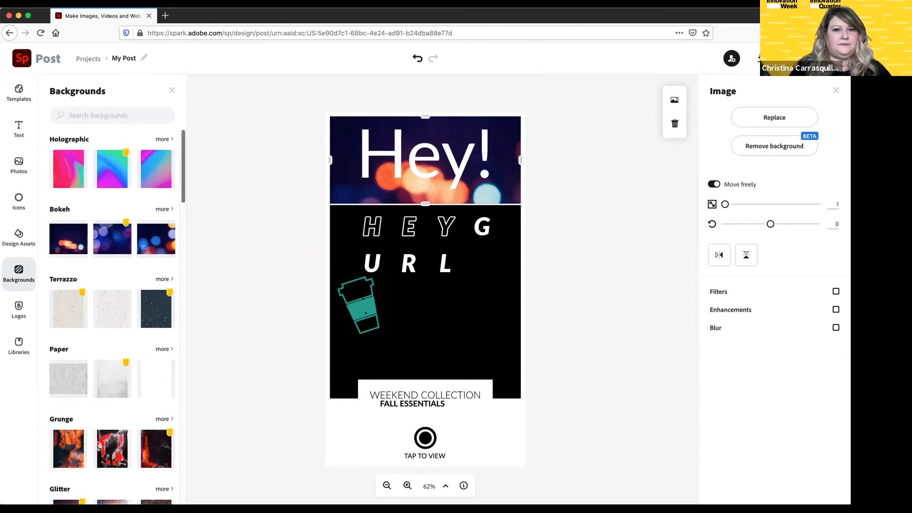
{"action": "left_click", "coordinate": [156, 239]}
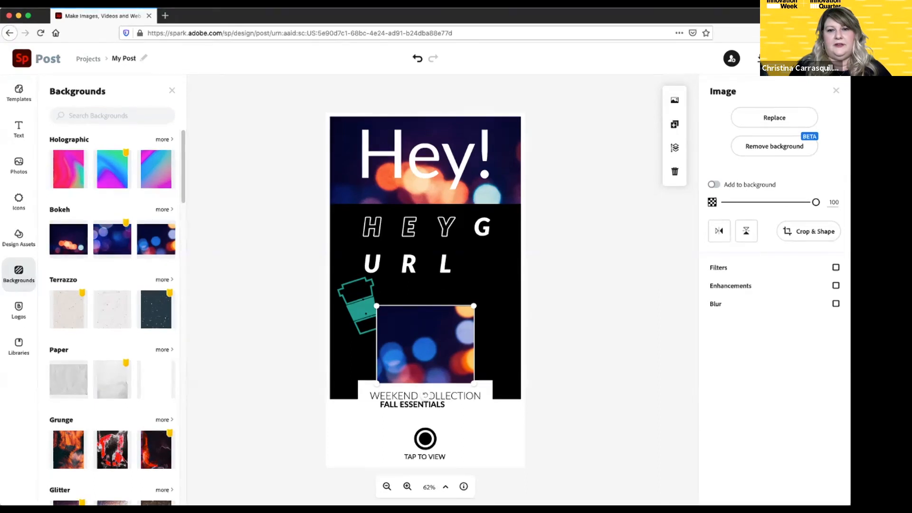
{"action": "left_click", "coordinate": [713, 185]}
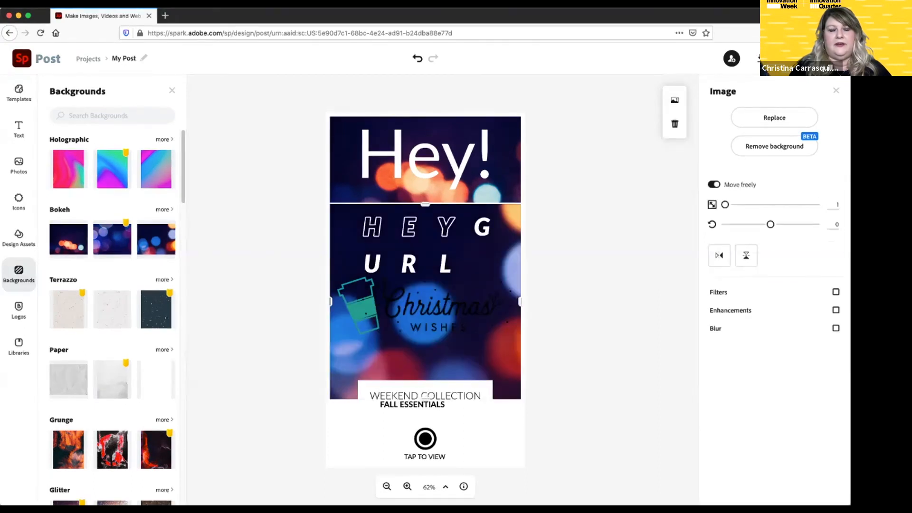
{"action": "mouse_move", "coordinate": [425, 204]}
{"action": "left_mouse_down"}
{"action": "mouse_move", "coordinate": [425, 139]}
{"action": "mouse_move", "coordinate": [425, 195]}
{"action": "left_mouse_up"}
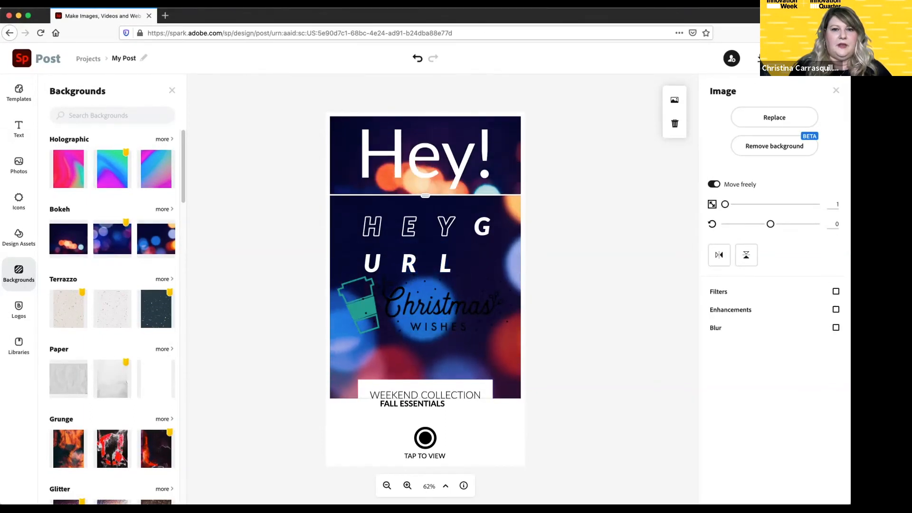
{"action": "left_click", "coordinate": [425, 164]}
{"action": "left_click", "coordinate": [584, 190]}
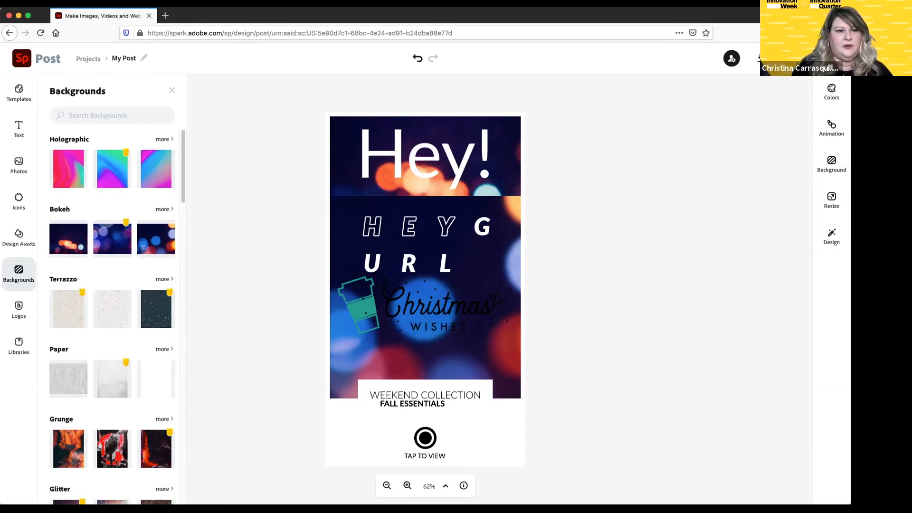
Add the orange circle graphic with pencil, ruler and pen from the first AIGA Arizona library to the post
{"action": "left_click", "coordinate": [19, 309]}
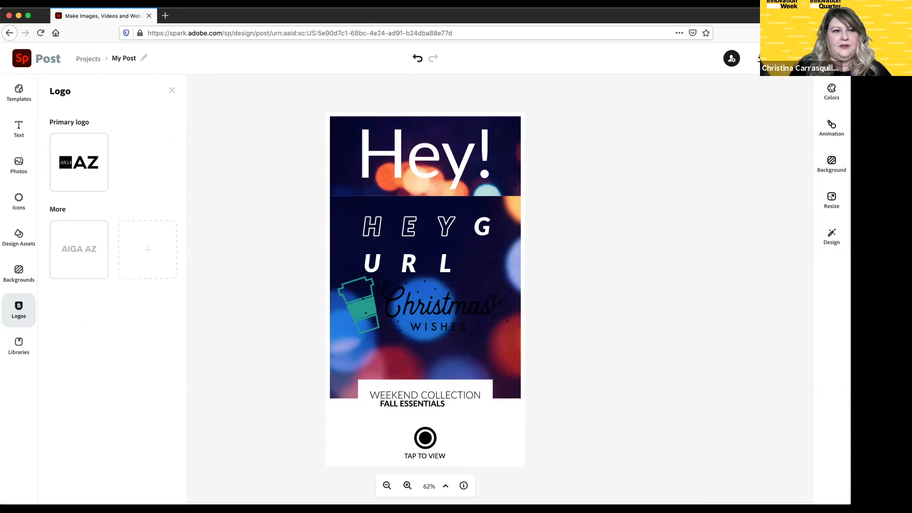
{"action": "left_click", "coordinate": [18, 346]}
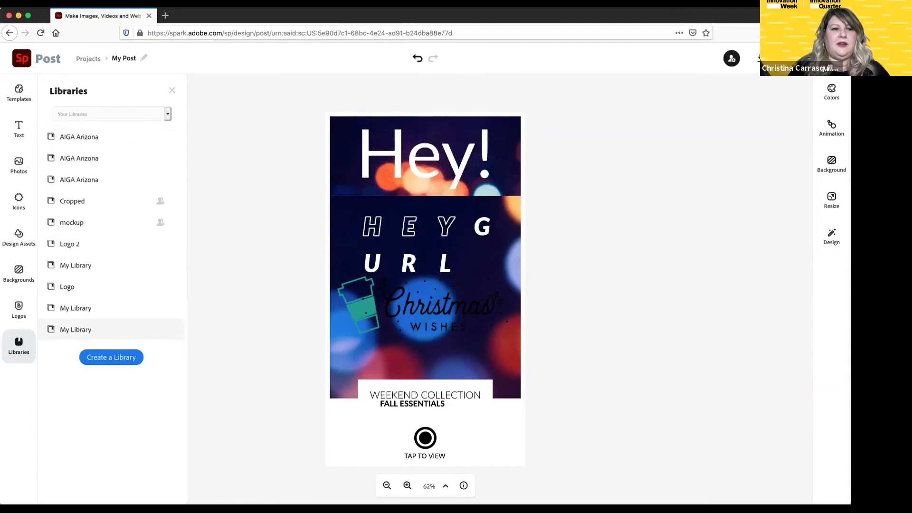
{"action": "left_click", "coordinate": [95, 137]}
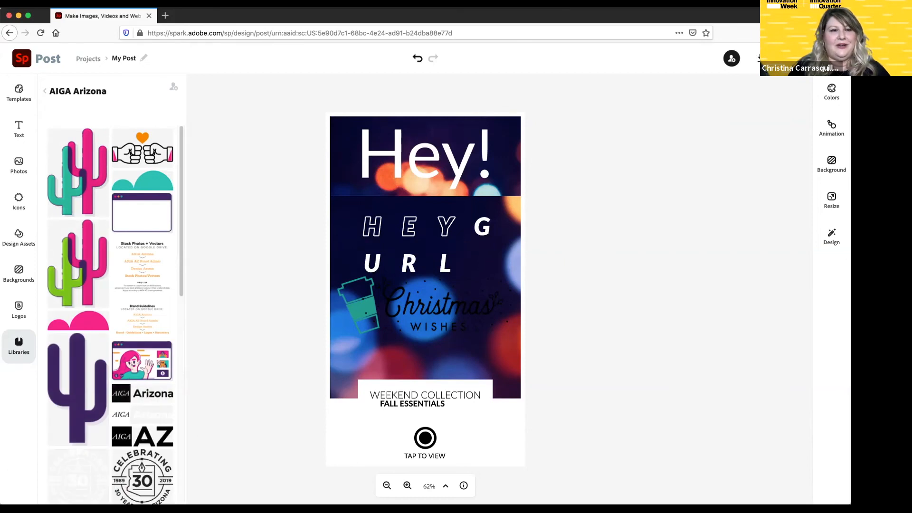
{"action": "scroll", "coordinate": [111, 314], "scroll_direction": "down", "scroll_amount": 3}
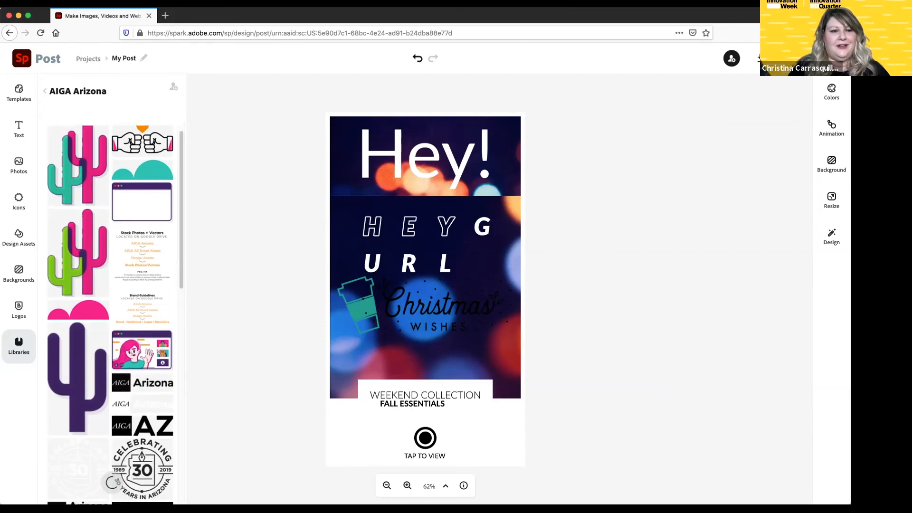
{"action": "scroll", "coordinate": [111, 313], "scroll_direction": "down", "scroll_amount": 5}
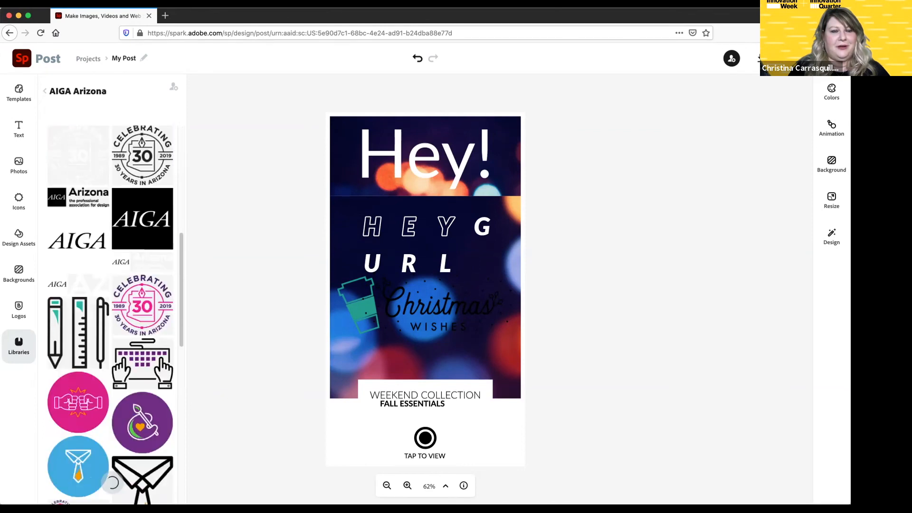
{"action": "scroll", "coordinate": [111, 313], "scroll_direction": "down", "scroll_amount": 5}
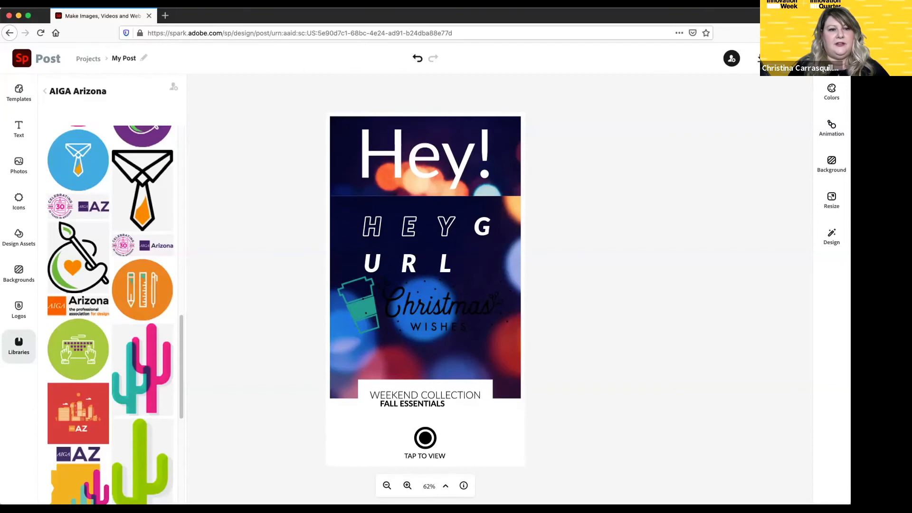
{"action": "left_click", "coordinate": [142, 290]}
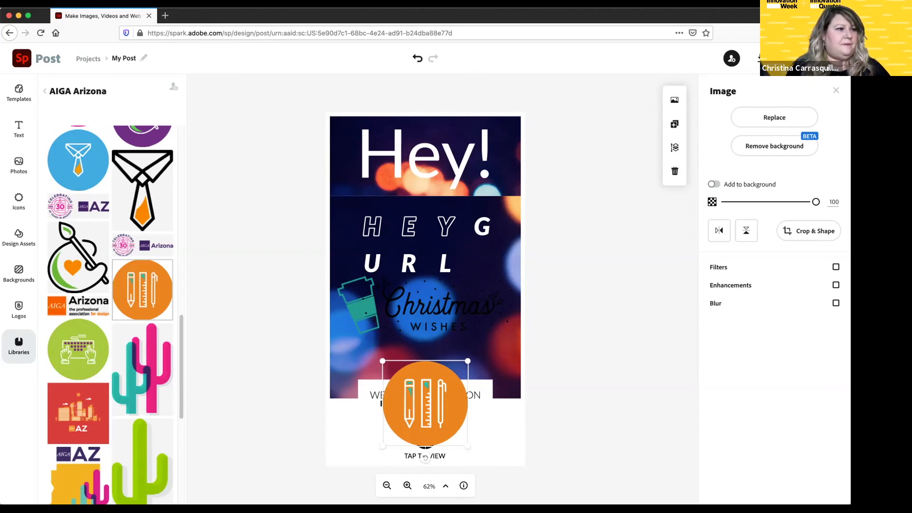
{"action": "key", "text": "Escape"}
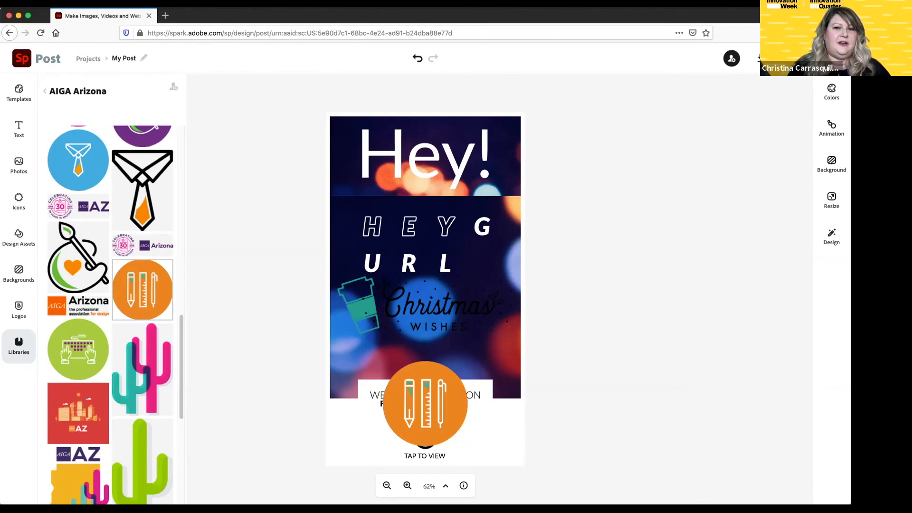
Select the orange circle graphic, the "Hey!" text, the lower bokeh background and the "Christmas Wishes" lettering in turn
{"action": "left_click", "coordinate": [425, 455]}
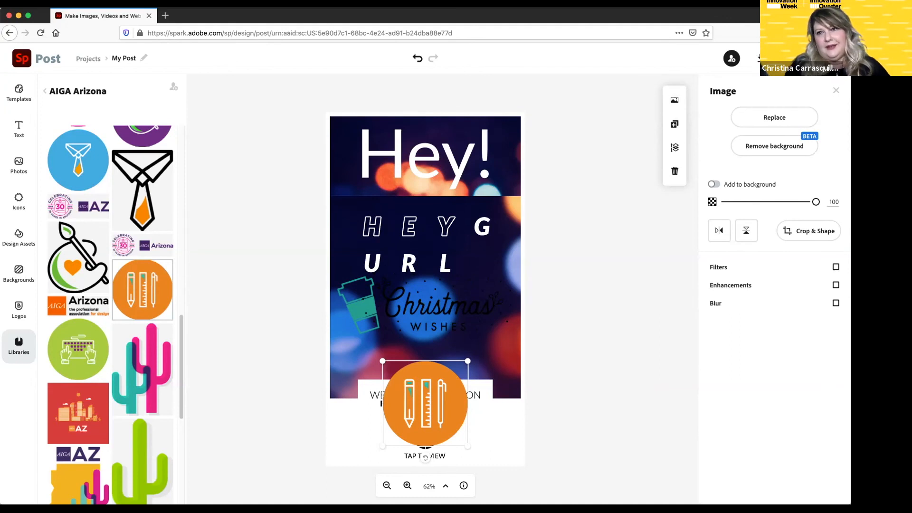
{"action": "key", "text": "Escape"}
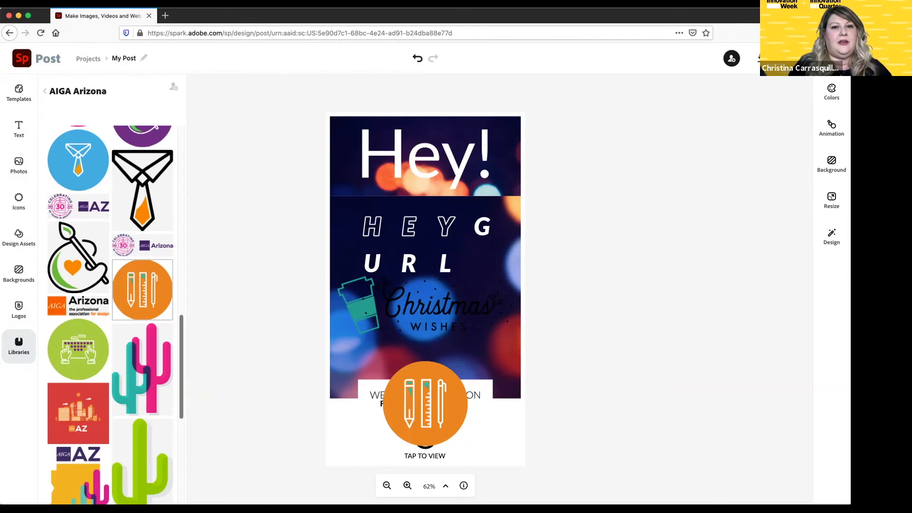
{"action": "left_click", "coordinate": [424, 159]}
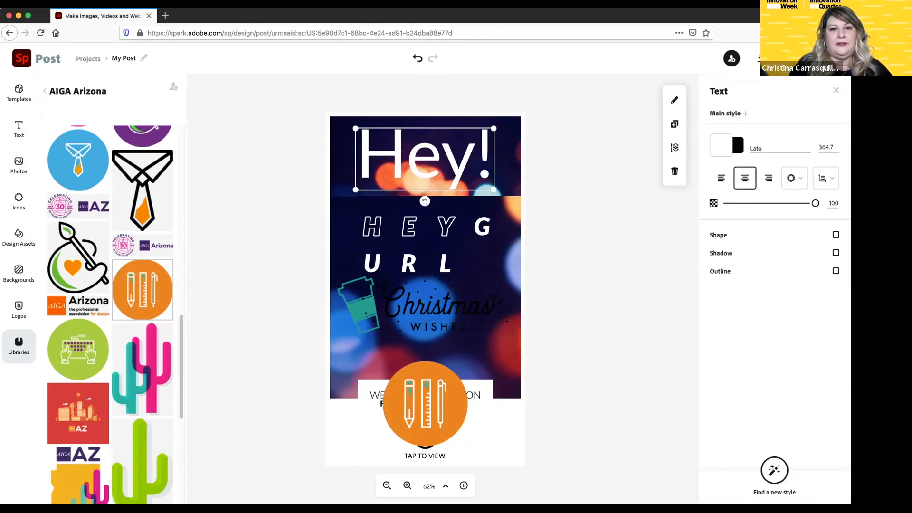
{"action": "left_click", "coordinate": [425, 347]}
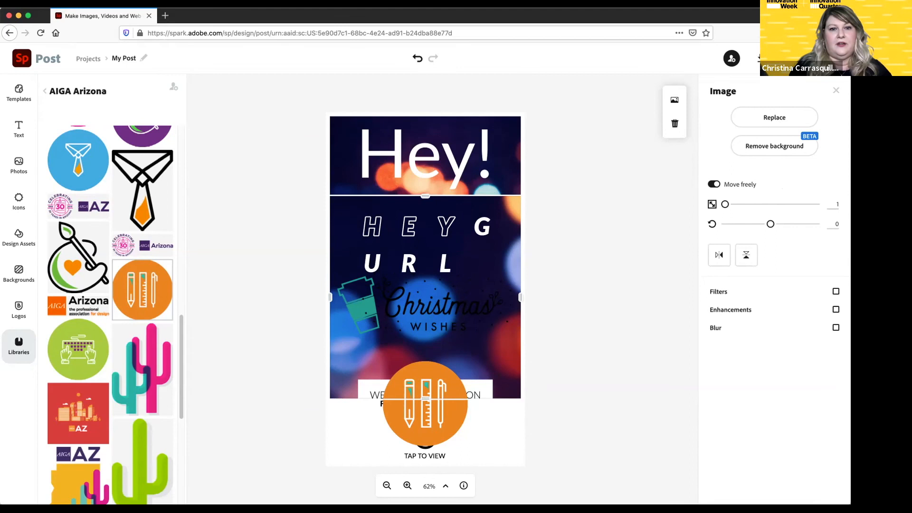
{"action": "left_click", "coordinate": [433, 304]}
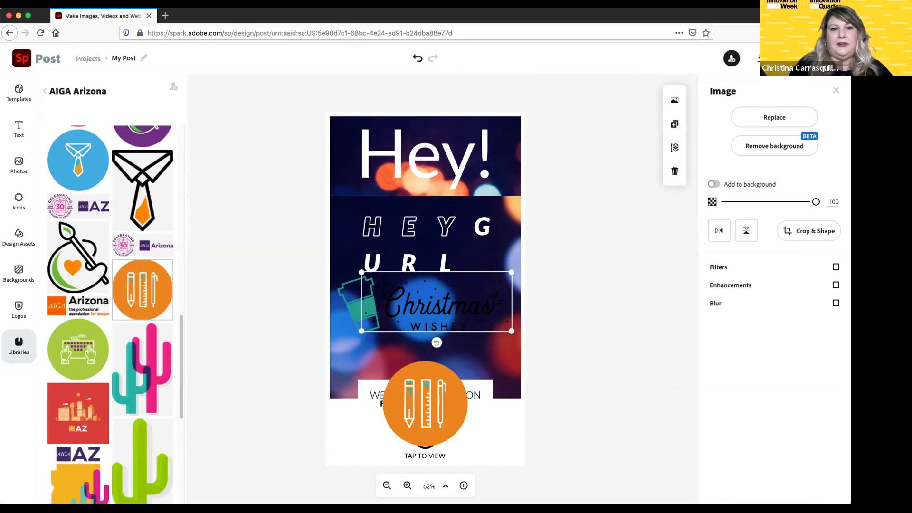
Lower the opacity of the "Hey!" text to 61 and deselect it
{"action": "left_click", "coordinate": [424, 159]}
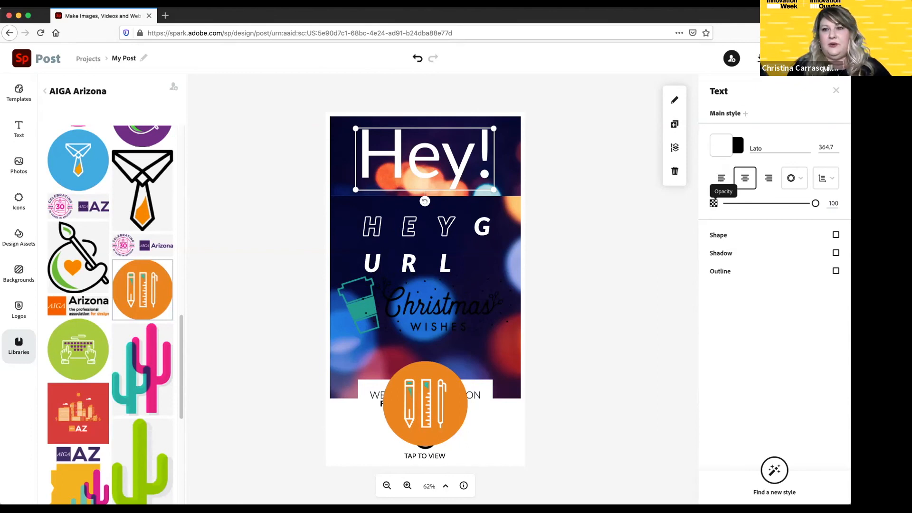
{"action": "left_click_drag", "start_coordinate": [815, 203], "coordinate": [775, 203]}
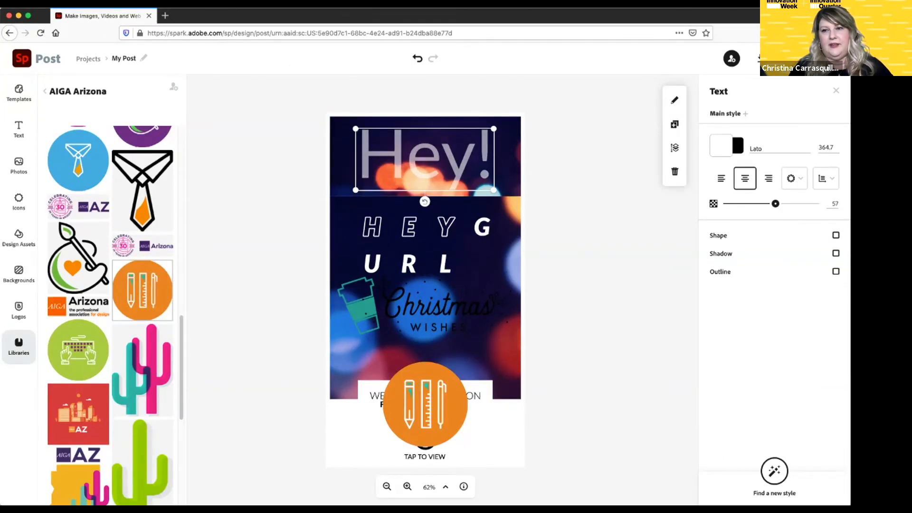
{"action": "mouse_move", "coordinate": [775, 203]}
{"action": "left_mouse_down"}
{"action": "mouse_move", "coordinate": [756, 203]}
{"action": "mouse_move", "coordinate": [791, 203]}
{"action": "mouse_move", "coordinate": [778, 203]}
{"action": "left_mouse_up"}
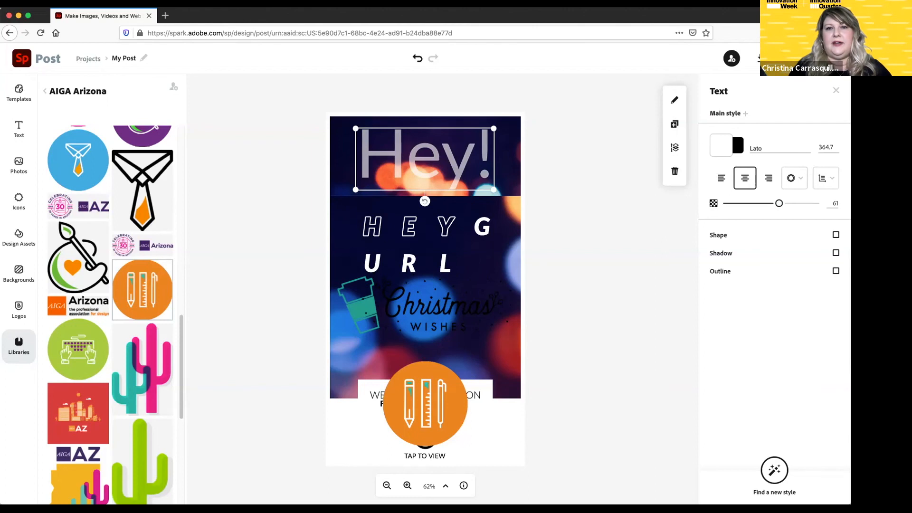
{"action": "left_click", "coordinate": [506, 160]}
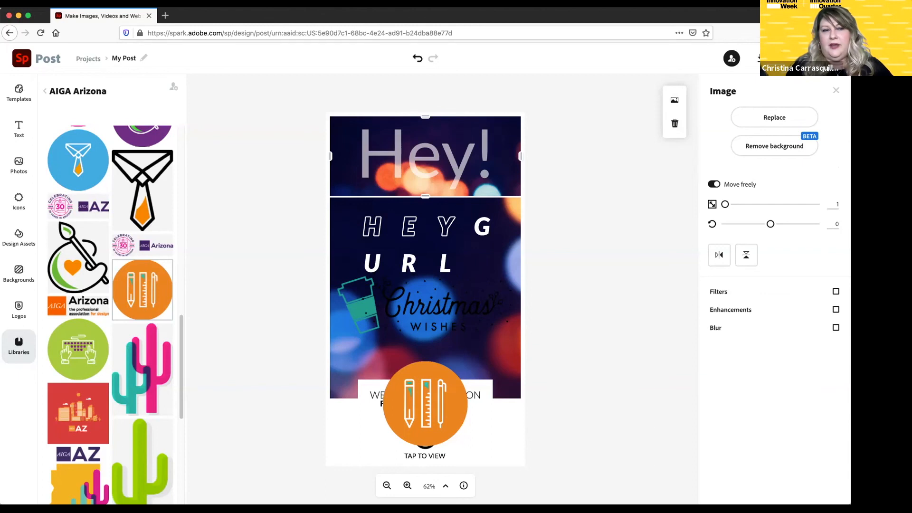
{"action": "key", "text": "Escape"}
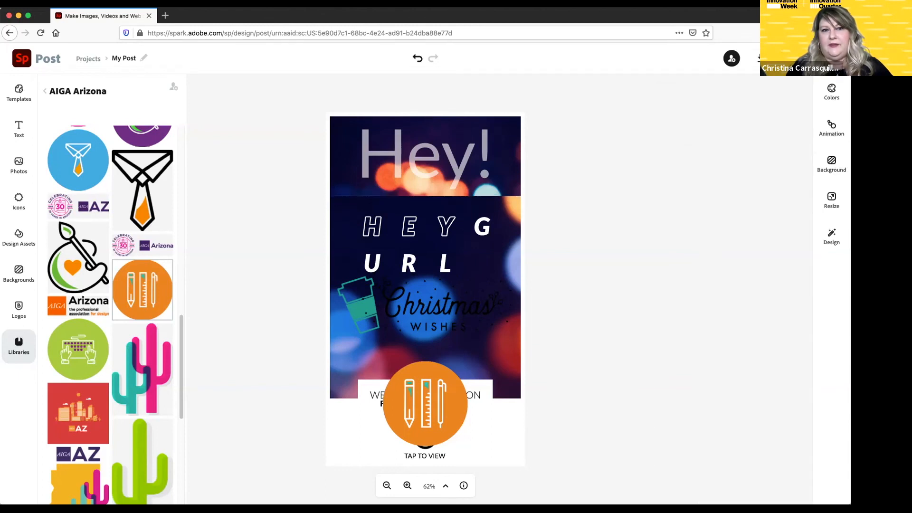
Move the teal coffee cup icon down below the "Christmas Wishes" lettering so it overlaps the upper edge of the orange circle
{"action": "left_click", "coordinate": [425, 159]}
{"action": "left_click", "coordinate": [426, 244]}
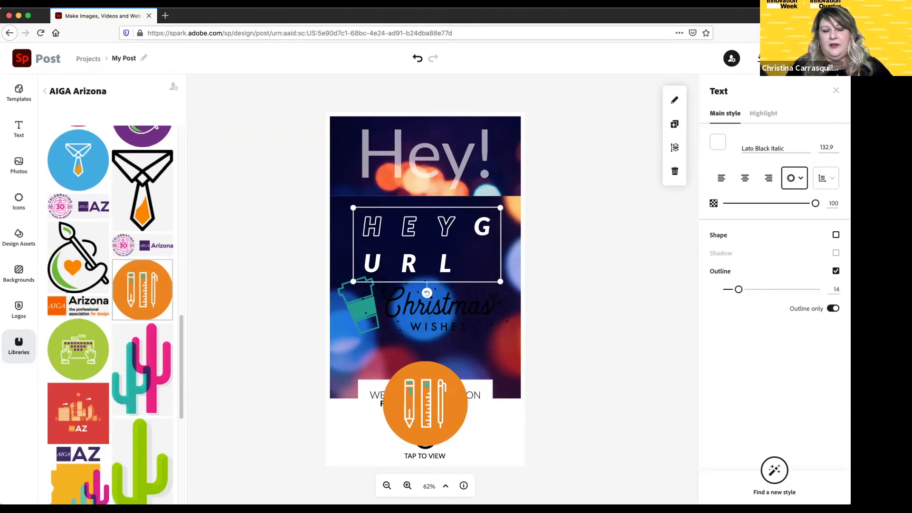
{"action": "left_click", "coordinate": [437, 308]}
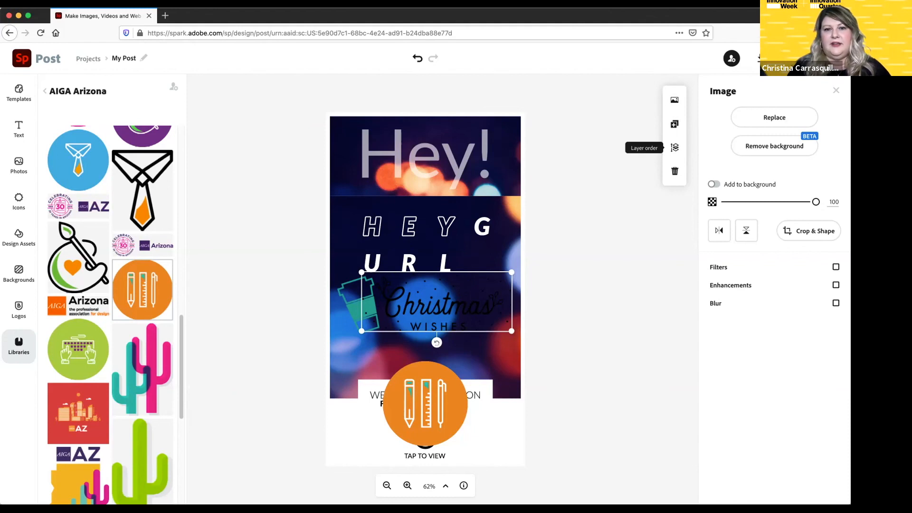
{"action": "left_click", "coordinate": [427, 245]}
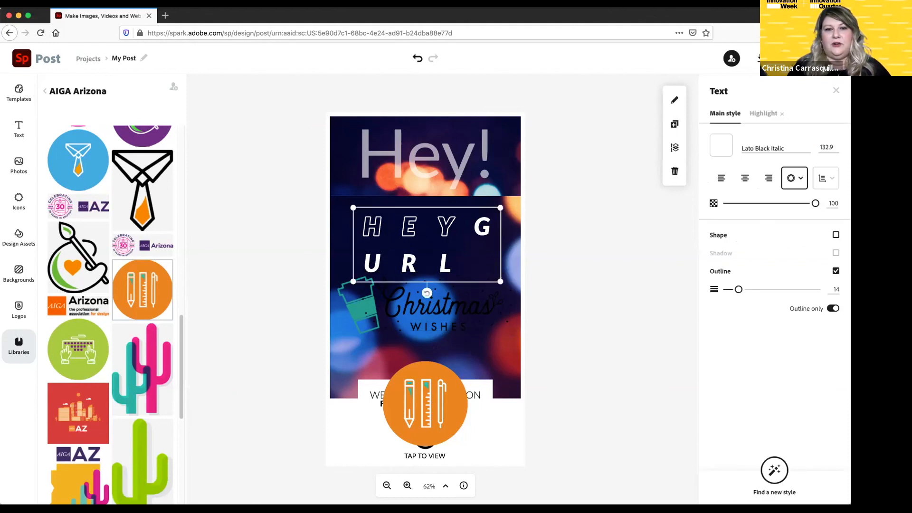
{"action": "left_click_drag", "start_coordinate": [360, 304], "coordinate": [394, 357]}
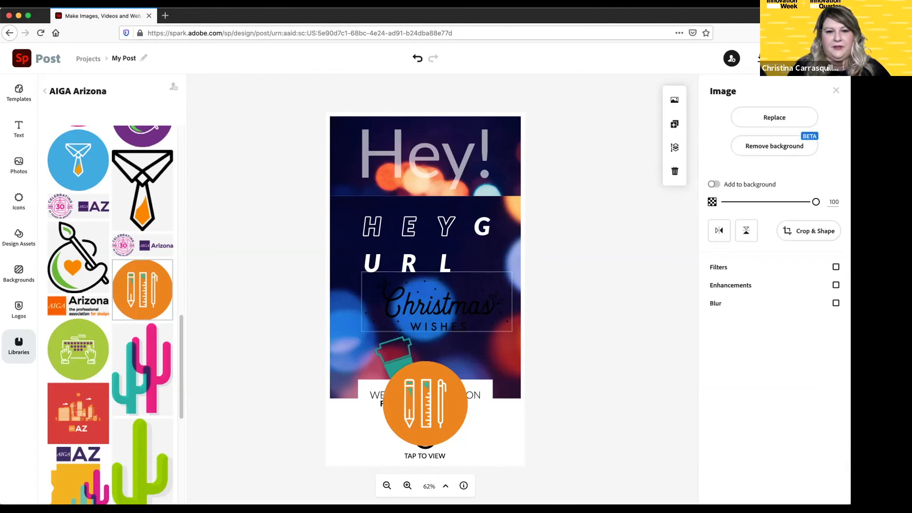
{"action": "left_click", "coordinate": [394, 356]}
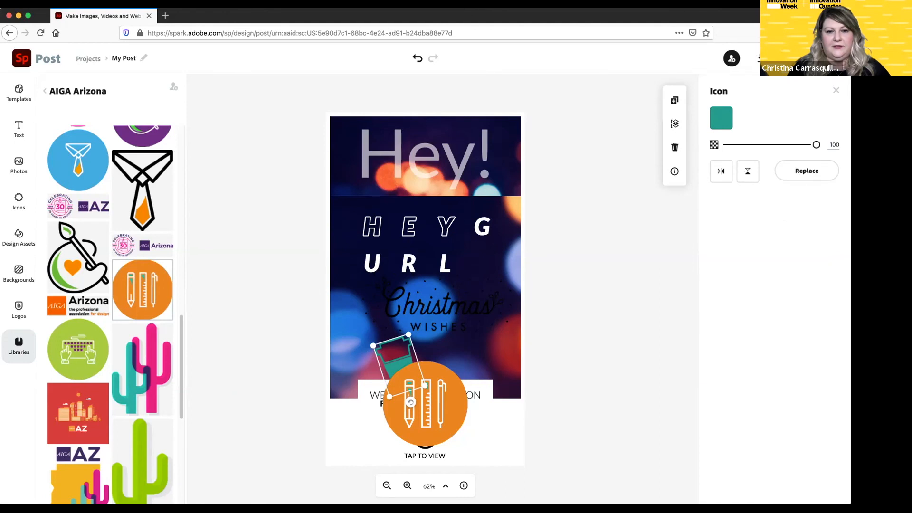
Send the orange circle graphic to the back of the layer order, behind the cup icon and the "Weekend Collection" text
{"action": "left_click", "coordinate": [425, 404]}
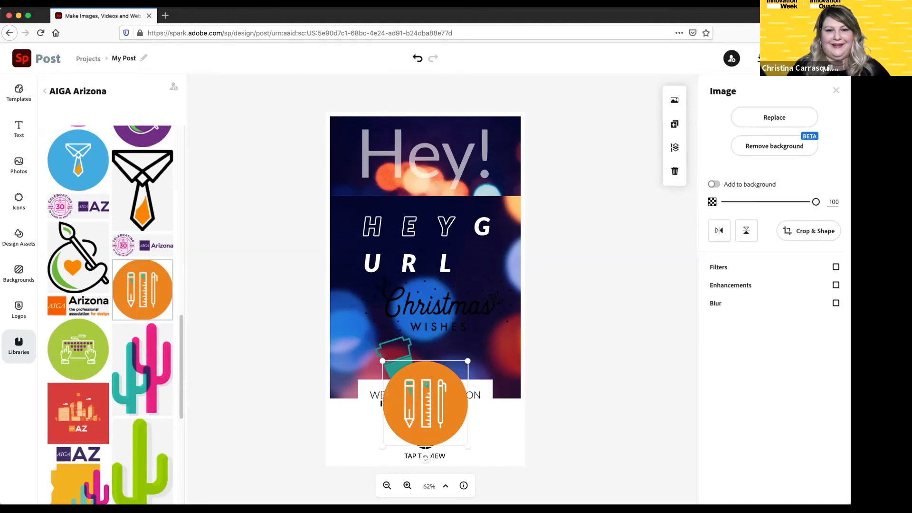
{"action": "left_click", "coordinate": [480, 353]}
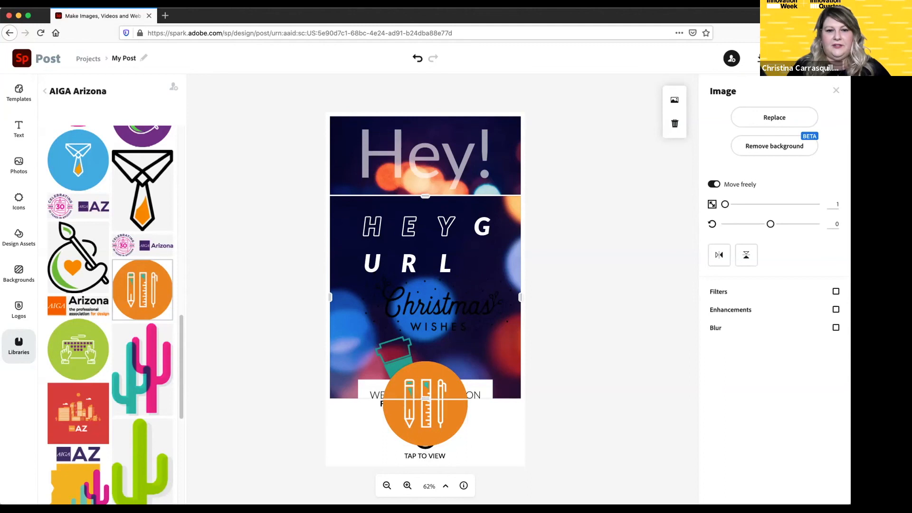
{"action": "left_click", "coordinate": [425, 439]}
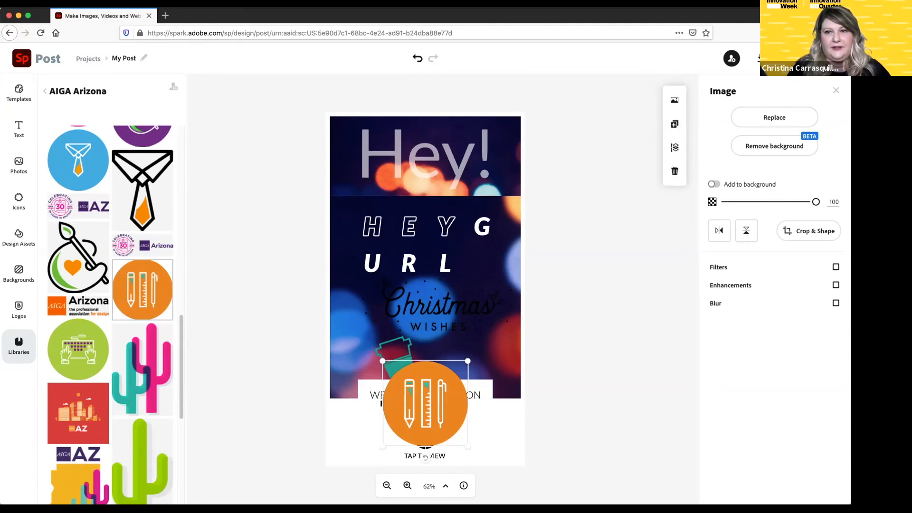
{"action": "left_click", "coordinate": [674, 147]}
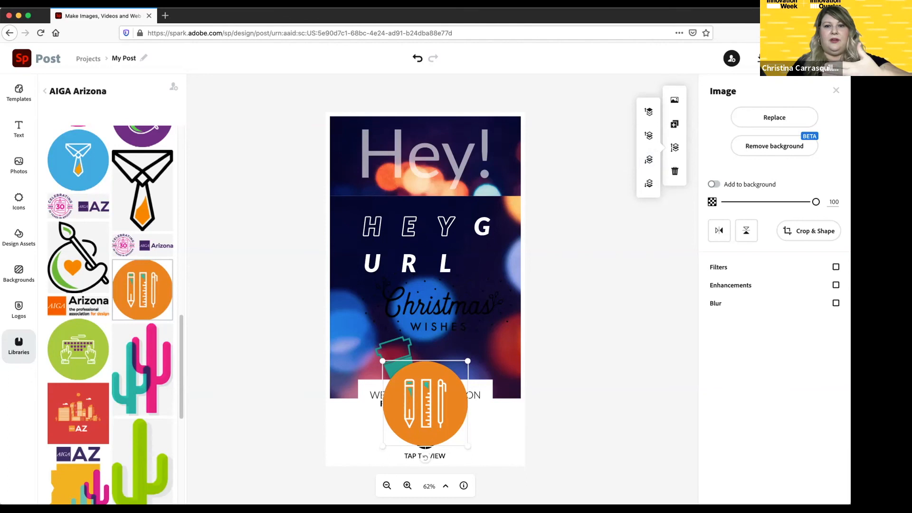
{"action": "left_click", "coordinate": [649, 184]}
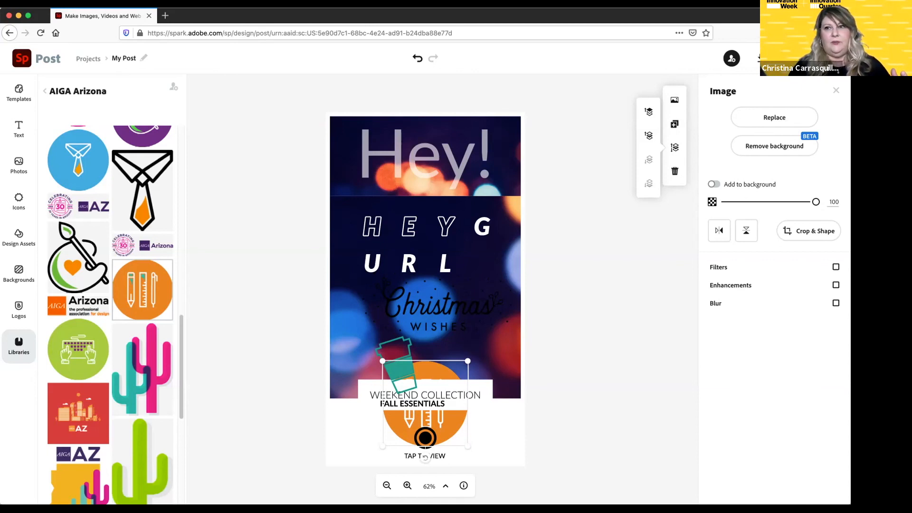
Review the download file formats and the publishing destinations available for the post
{"action": "left_click", "coordinate": [763, 59]}
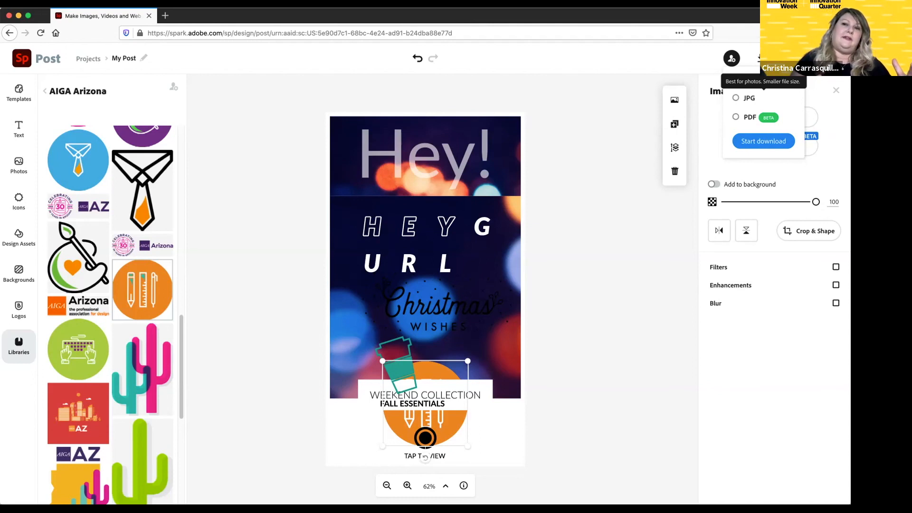
{"action": "left_click", "coordinate": [790, 58]}
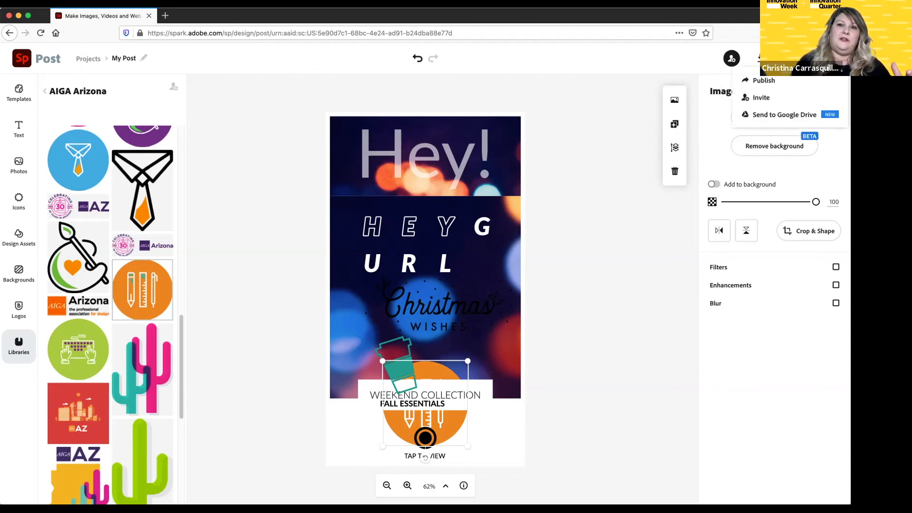
{"action": "left_click", "coordinate": [760, 80]}
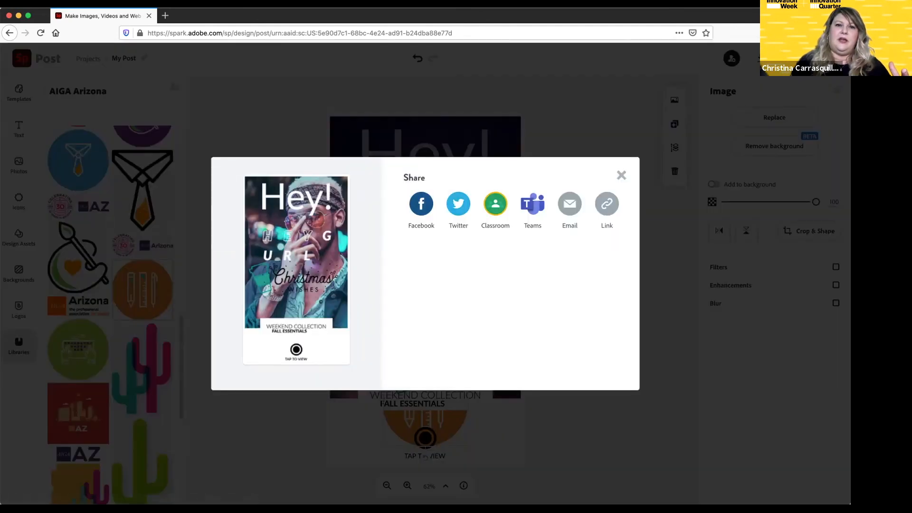
{"action": "left_click", "coordinate": [621, 175]}
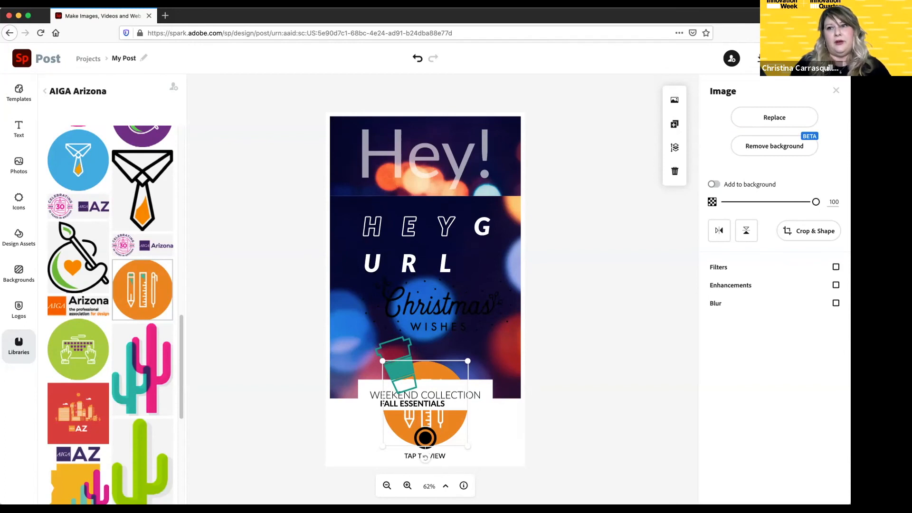
Reopen the publish dialog to view the post's shareable link, and close it again
{"action": "left_click", "coordinate": [824, 58]}
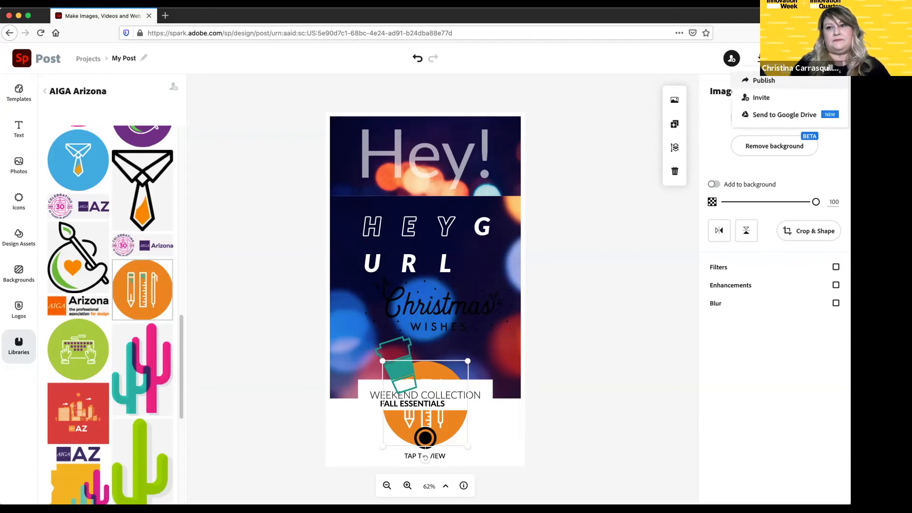
{"action": "left_click", "coordinate": [763, 81]}
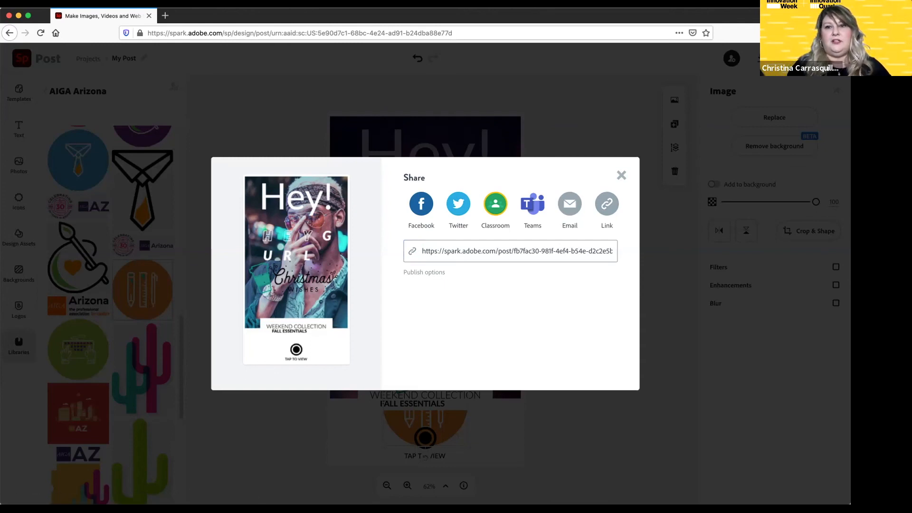
{"action": "left_click", "coordinate": [621, 176]}
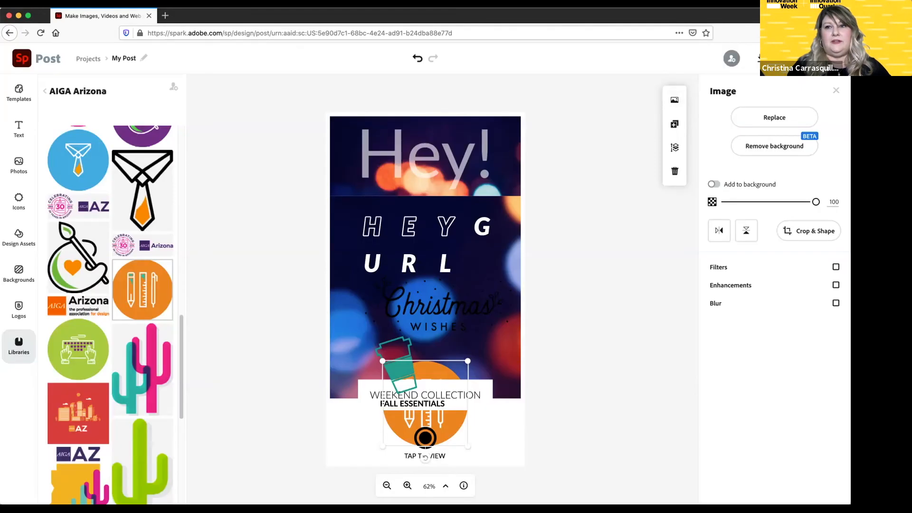
View the dialog for inviting people to edit "My Post" and close it without adding anyone
{"action": "left_click", "coordinate": [731, 58]}
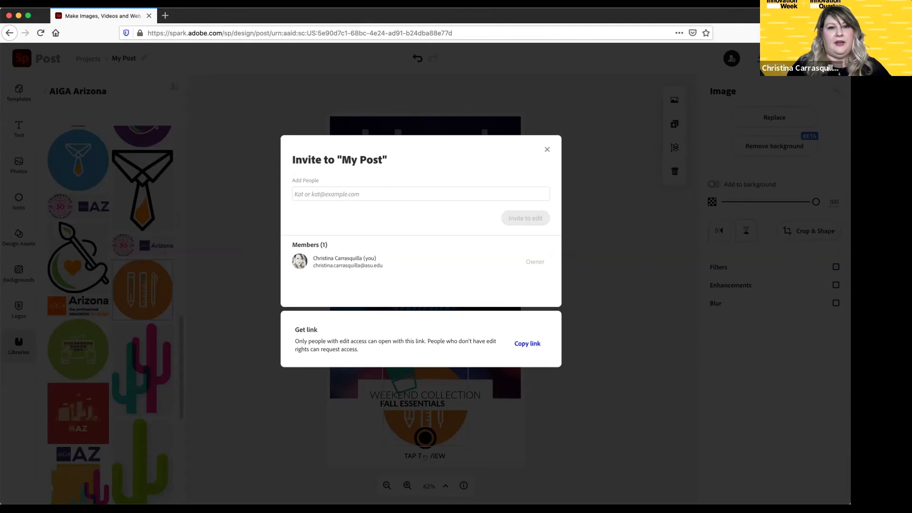
{"action": "left_click", "coordinate": [421, 193]}
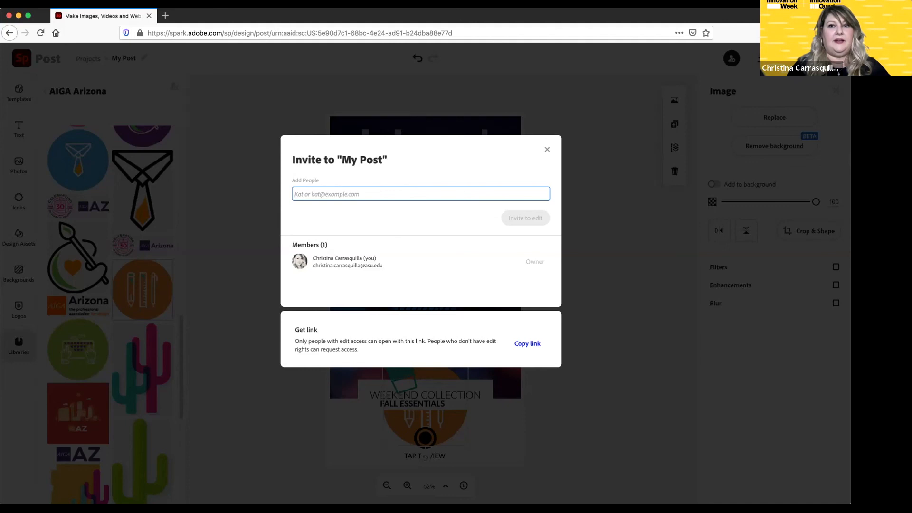
{"action": "key", "text": "Escape"}
{"action": "key", "text": "Escape"}
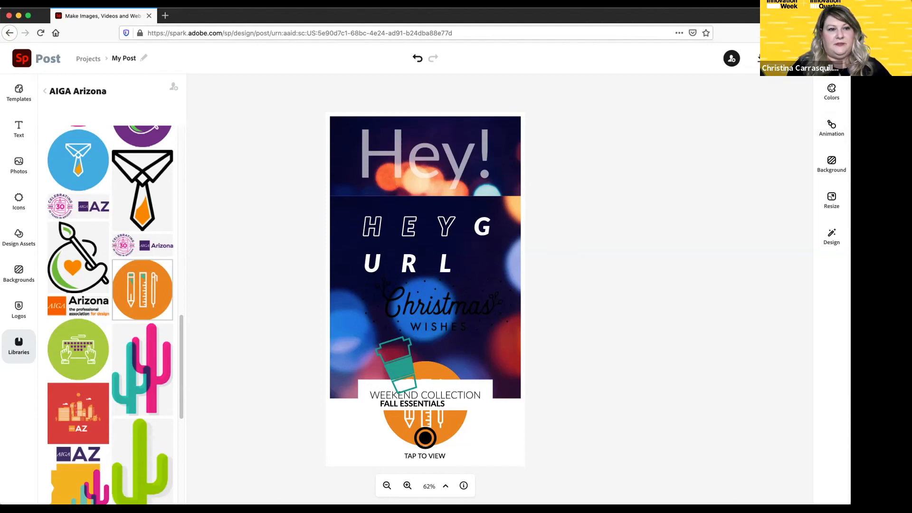
Enlarge the teal coffee cup icon slightly and deselect it
{"action": "left_click_drag", "start_coordinate": [369, 353], "coordinate": [376, 353]}
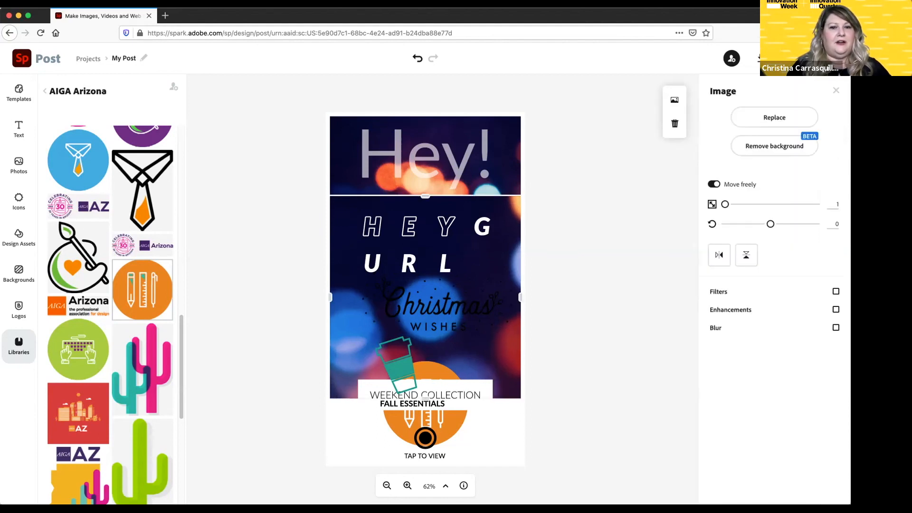
{"action": "left_click", "coordinate": [399, 368]}
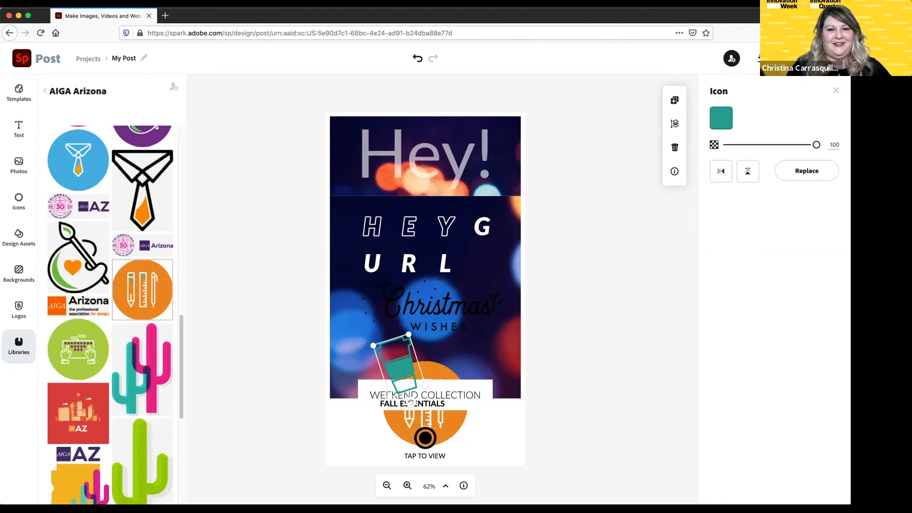
{"action": "mouse_move", "coordinate": [408, 334]}
{"action": "left_mouse_down"}
{"action": "mouse_move", "coordinate": [430, 263]}
{"action": "mouse_move", "coordinate": [410, 332]}
{"action": "left_mouse_up"}
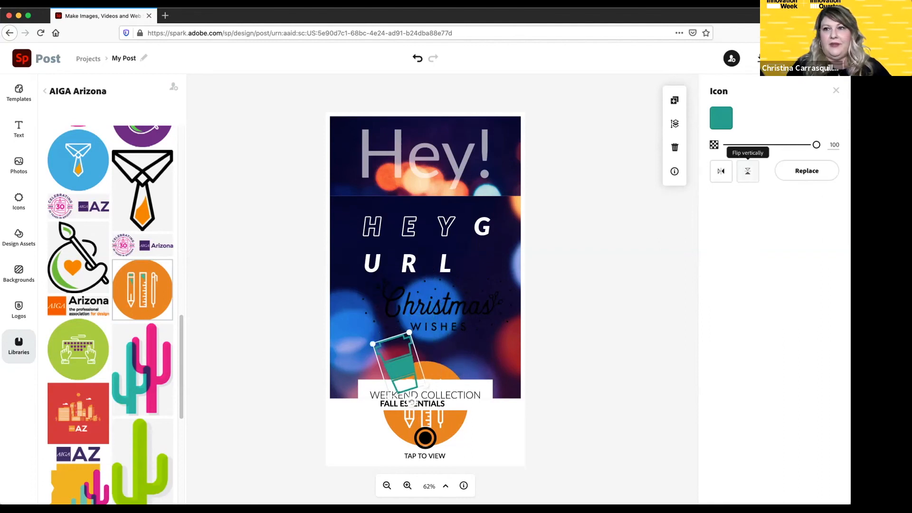
{"action": "left_click", "coordinate": [836, 90]}
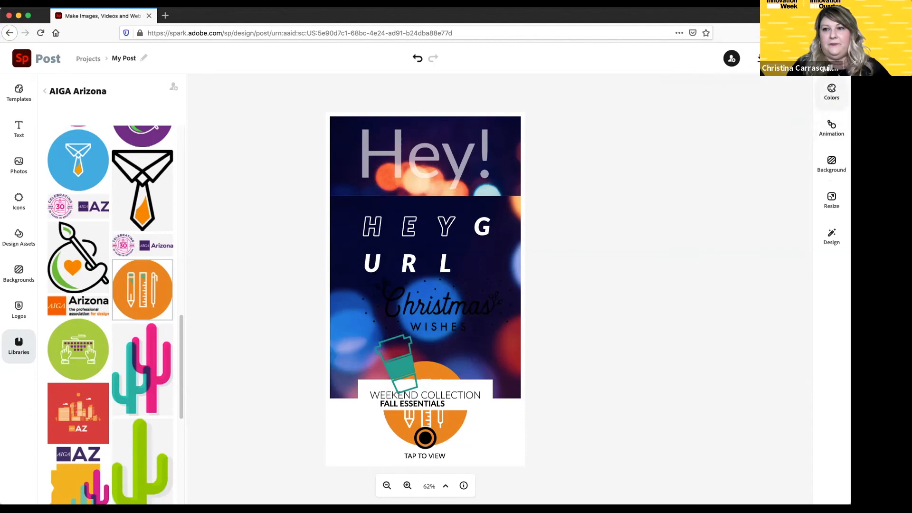
Try the Grow text animation and the Zoom photo animation on the post
{"action": "left_click", "coordinate": [831, 127]}
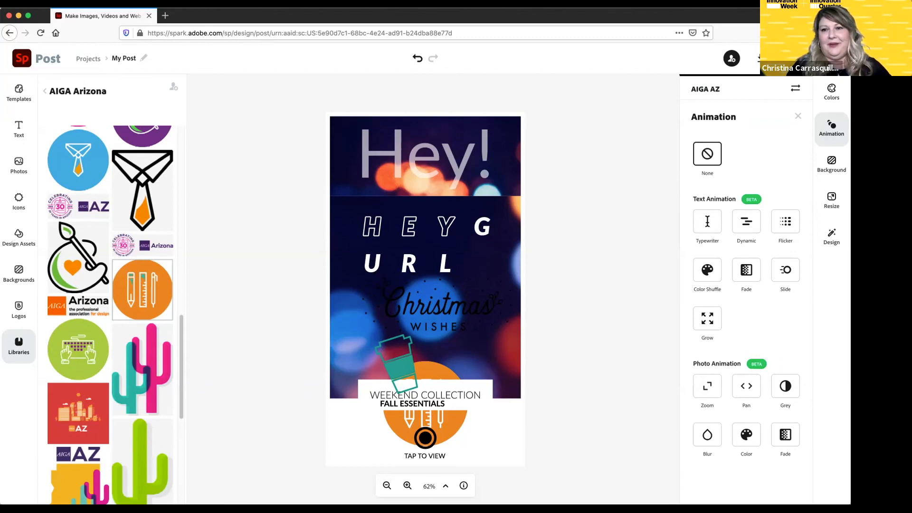
{"action": "left_click", "coordinate": [707, 318]}
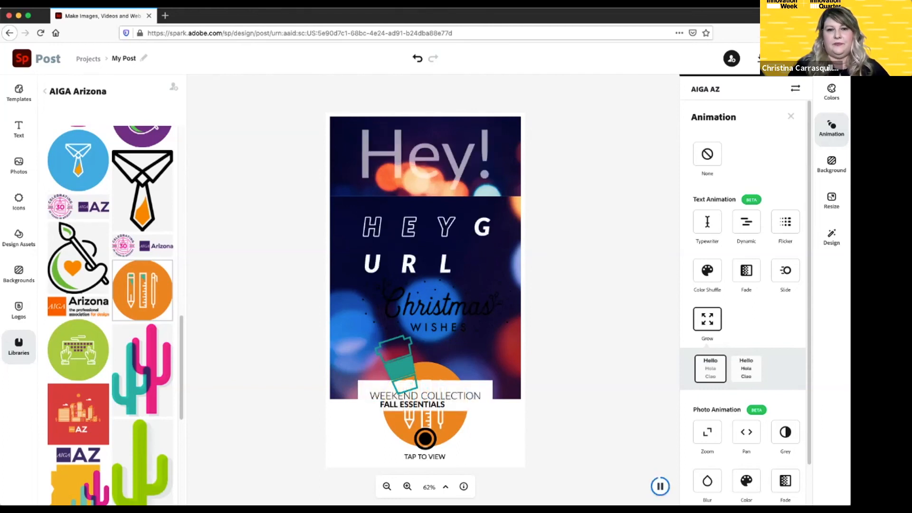
{"action": "left_click", "coordinate": [707, 432]}
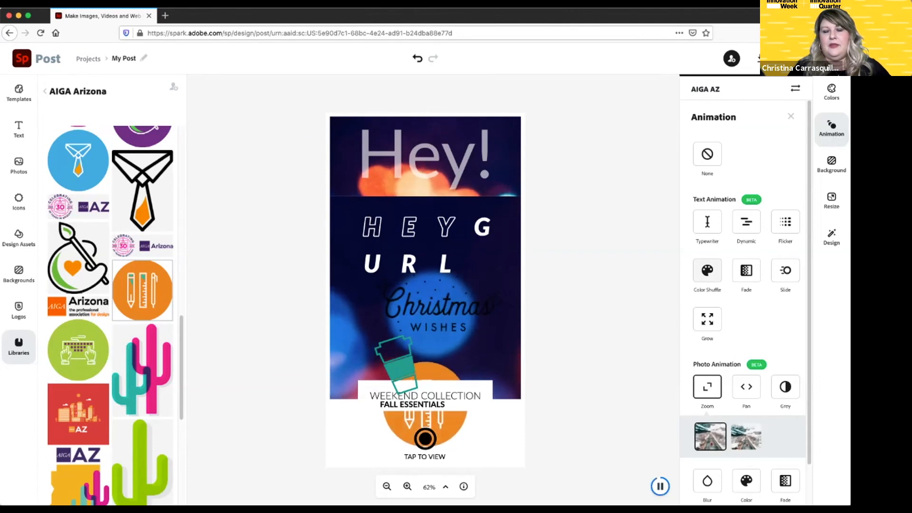
Apply the Color Shuffle text animation and check the download formats offered for the animated post
{"action": "left_click", "coordinate": [707, 271]}
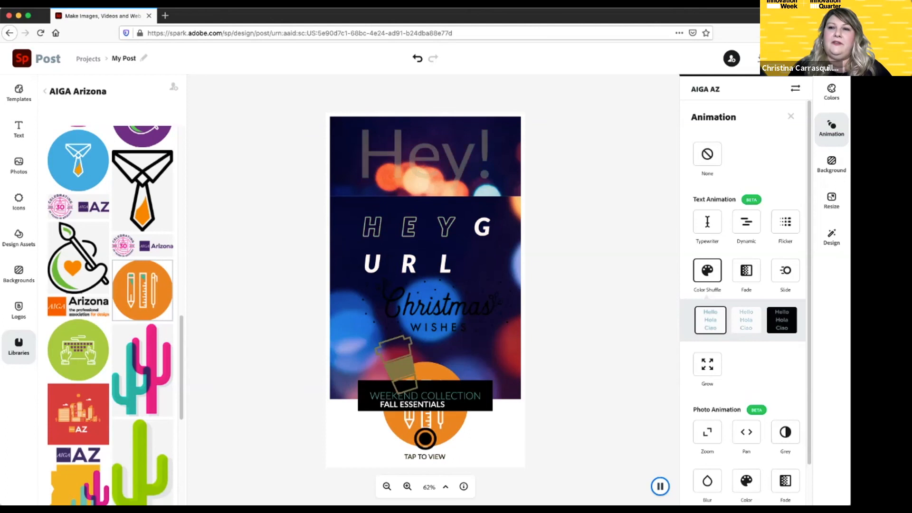
{"action": "left_click", "coordinate": [776, 58]}
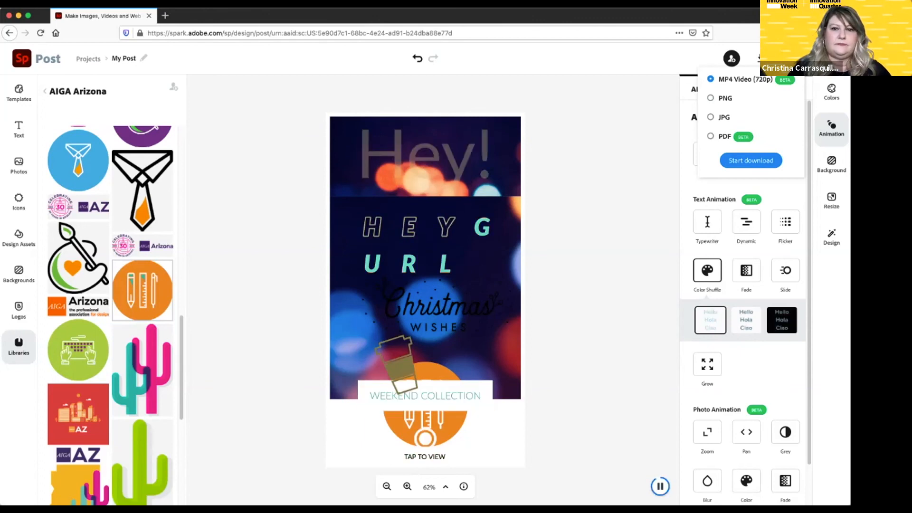
{"action": "key", "text": "Escape"}
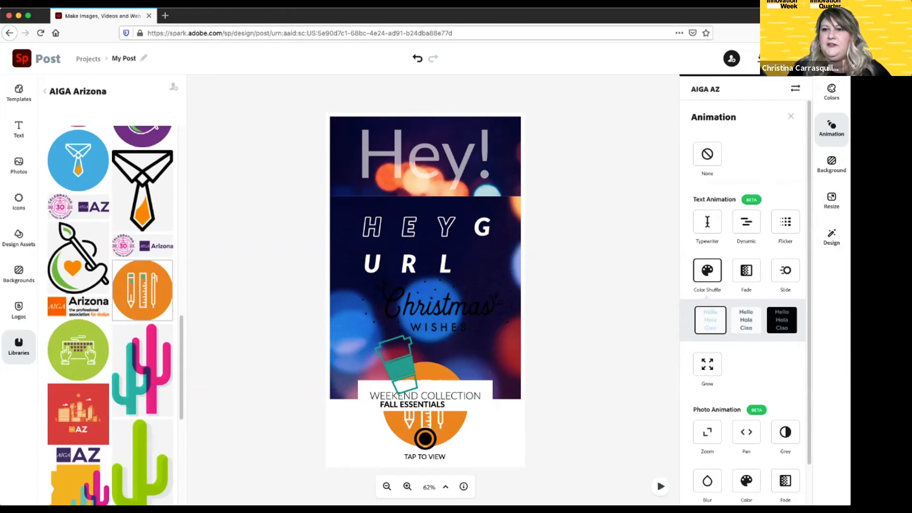
Close the animation options and browse the suggested and grid background layouts for the post
{"action": "left_click", "coordinate": [790, 117]}
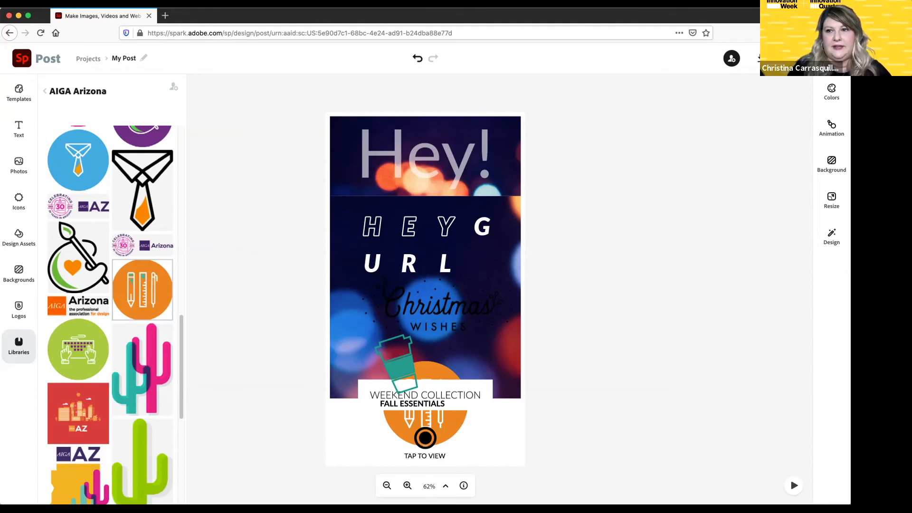
{"action": "left_click", "coordinate": [831, 164]}
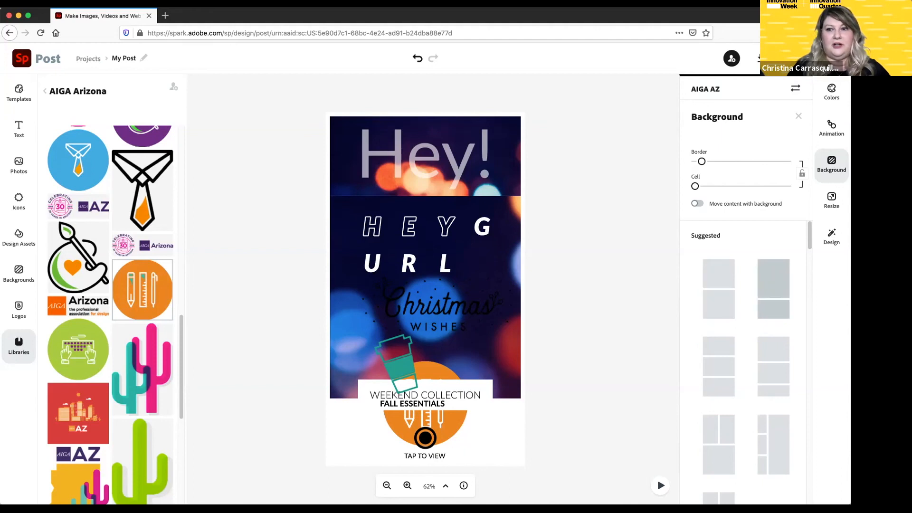
{"action": "scroll", "coordinate": [773, 289], "scroll_direction": "down", "scroll_amount": 5}
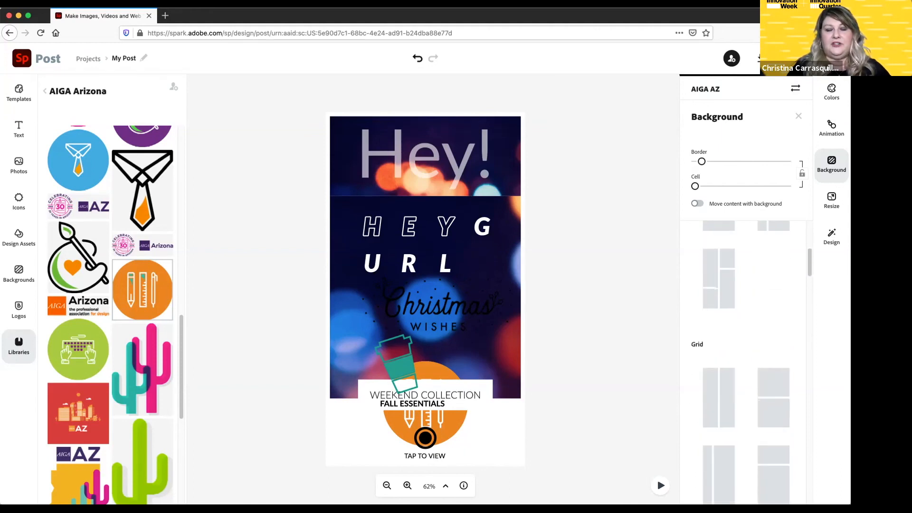
{"action": "scroll", "coordinate": [745, 360], "scroll_direction": "down", "scroll_amount": 5}
{"action": "scroll", "coordinate": [745, 361], "scroll_direction": "down", "scroll_amount": 5}
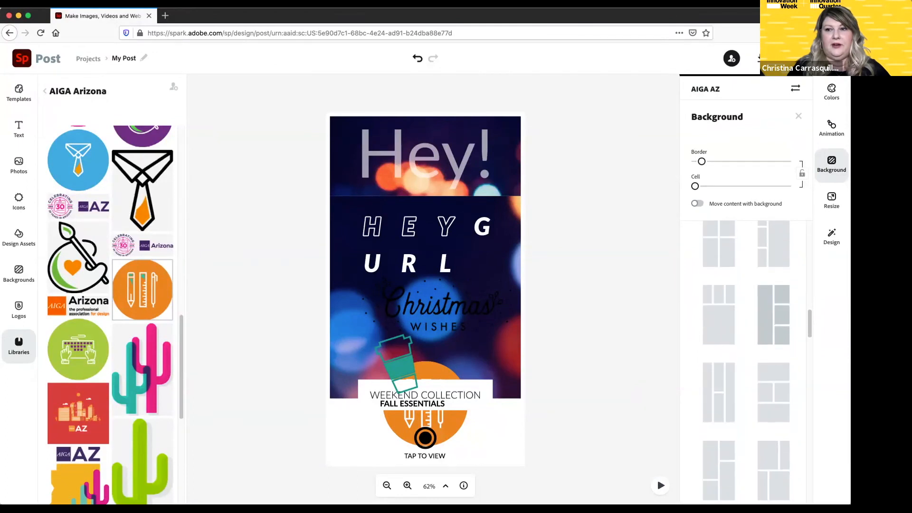
{"action": "scroll", "coordinate": [746, 360], "scroll_direction": "down", "scroll_amount": 3}
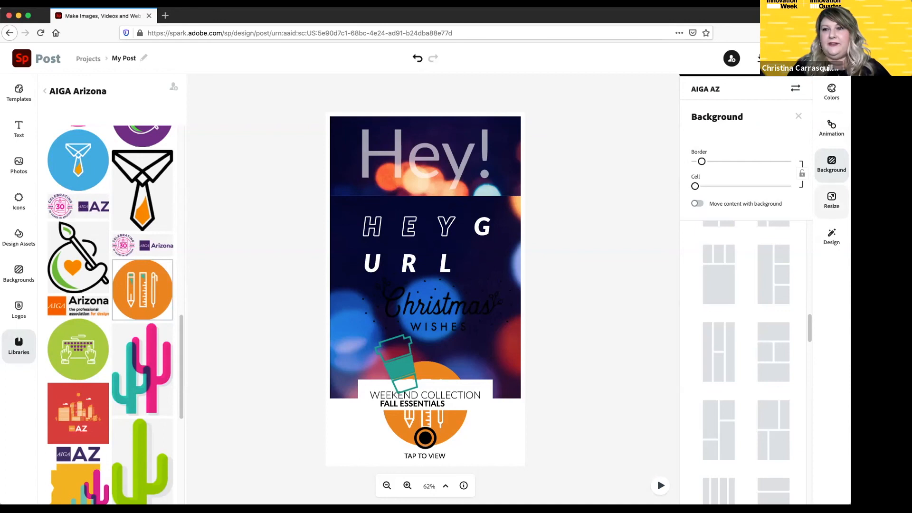
Resize the post to the square Instagram format of 1080 x 1080, and change it to the Facebook size of 1200 x 628
{"action": "left_click", "coordinate": [831, 200]}
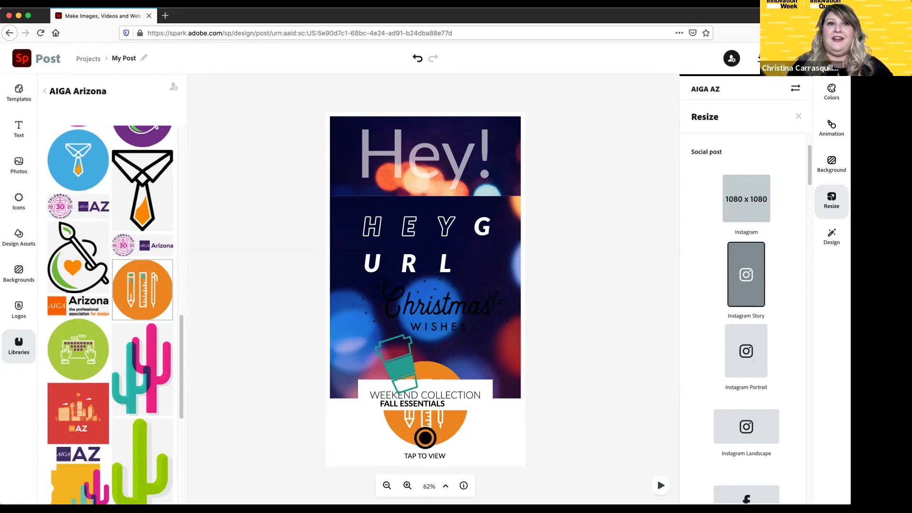
{"action": "left_click", "coordinate": [746, 199]}
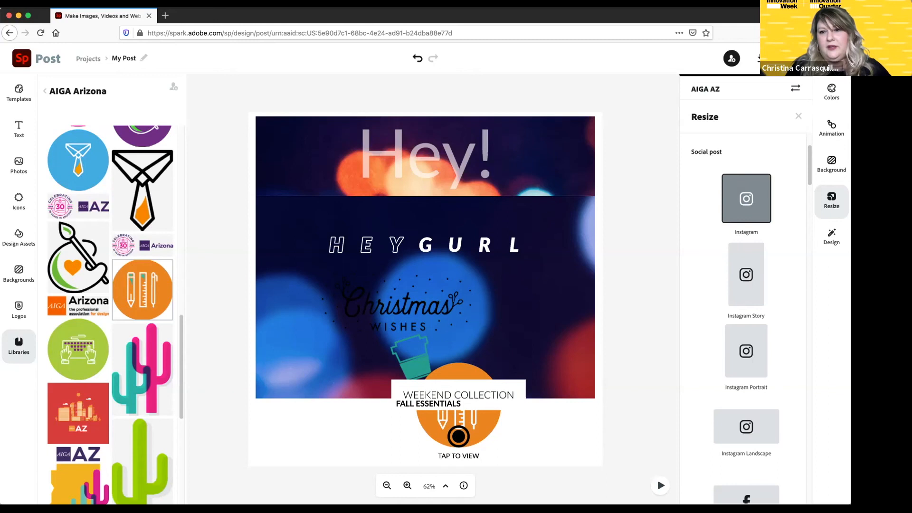
{"action": "scroll", "coordinate": [746, 353], "scroll_direction": "down", "scroll_amount": 3}
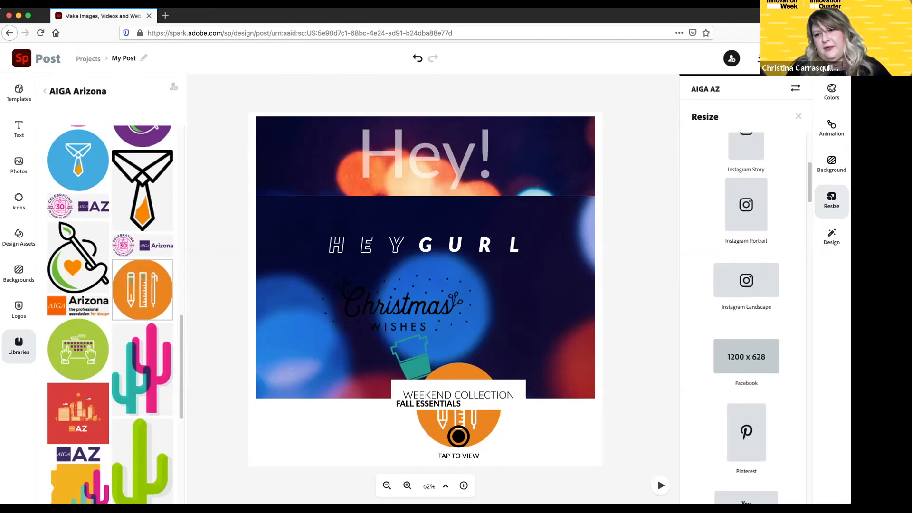
{"action": "scroll", "coordinate": [746, 354], "scroll_direction": "down", "scroll_amount": 1}
{"action": "left_click", "coordinate": [746, 347]}
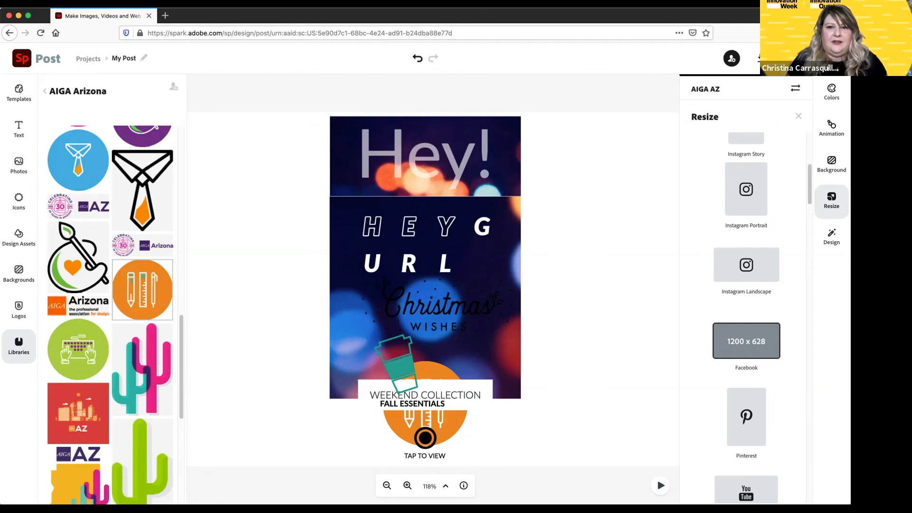
{"action": "left_click", "coordinate": [593, 284]}
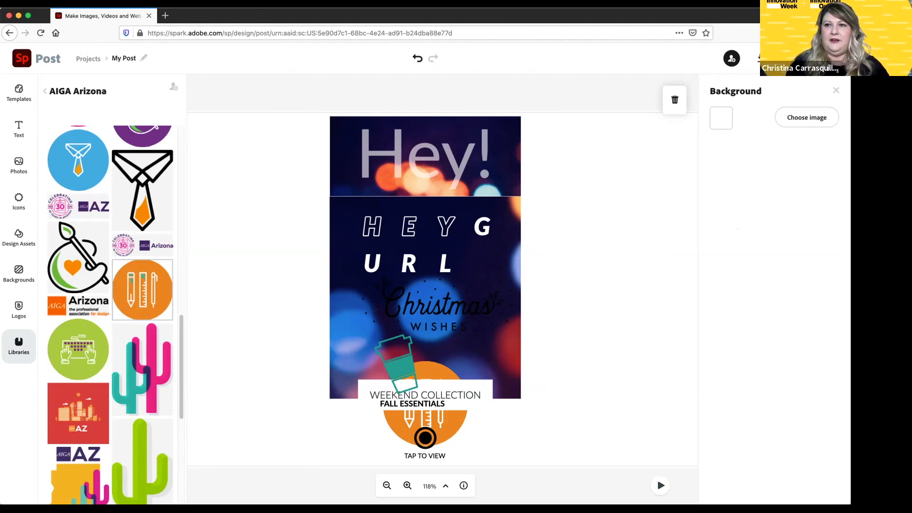
{"action": "left_click", "coordinate": [835, 91]}
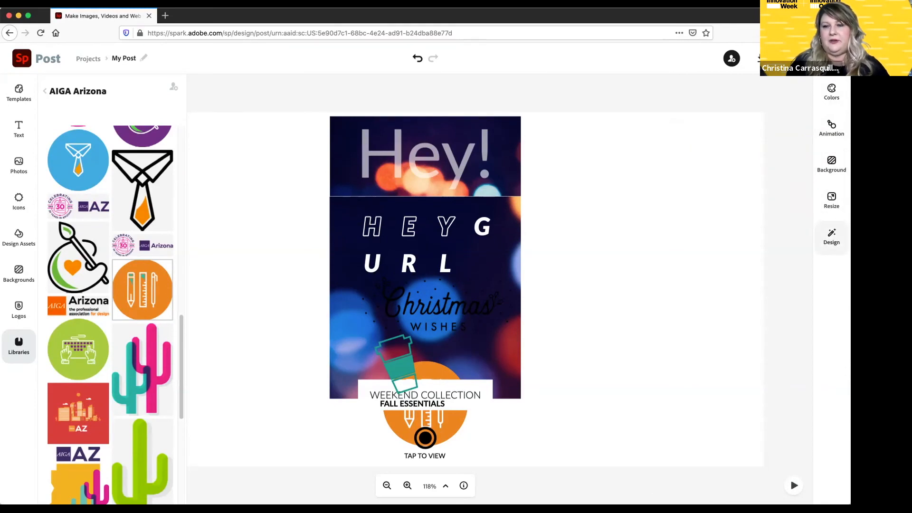
Try the Sacred Symmetry and Spark Farmers Market design variations, and apply Turkey & Touchdowns, shuffling it twice
{"action": "left_click", "coordinate": [831, 236]}
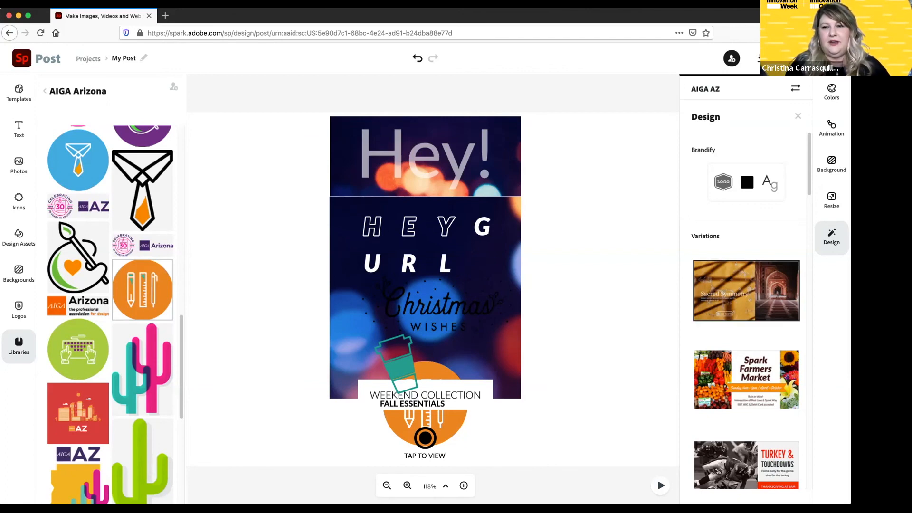
{"action": "left_click", "coordinate": [746, 291]}
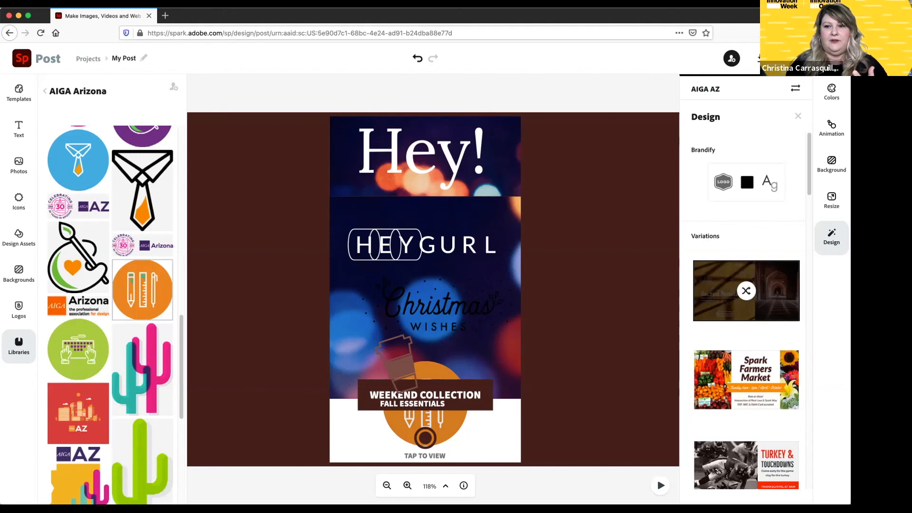
{"action": "left_click", "coordinate": [745, 380]}
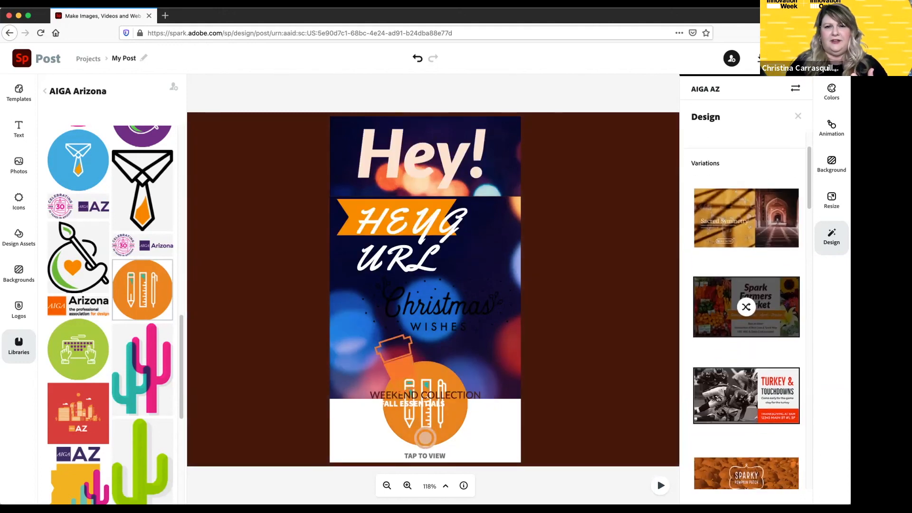
{"action": "left_click", "coordinate": [746, 395]}
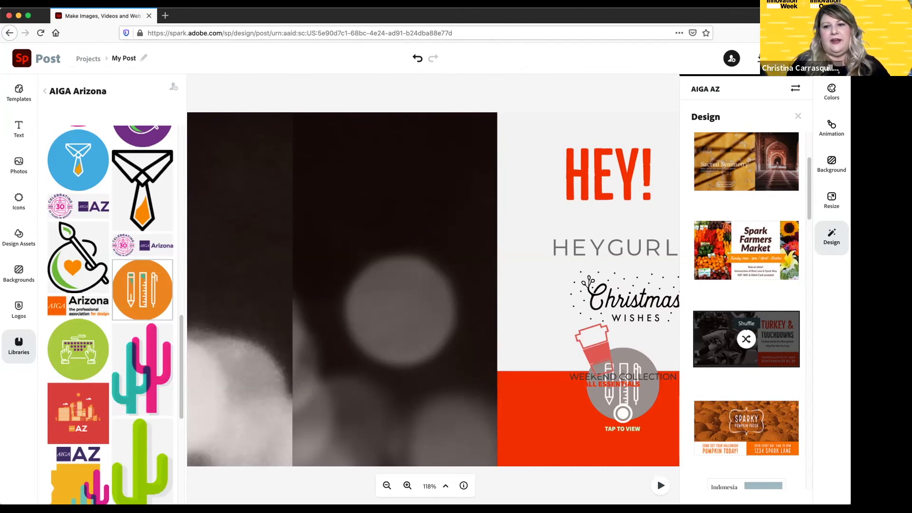
{"action": "left_click", "coordinate": [746, 339]}
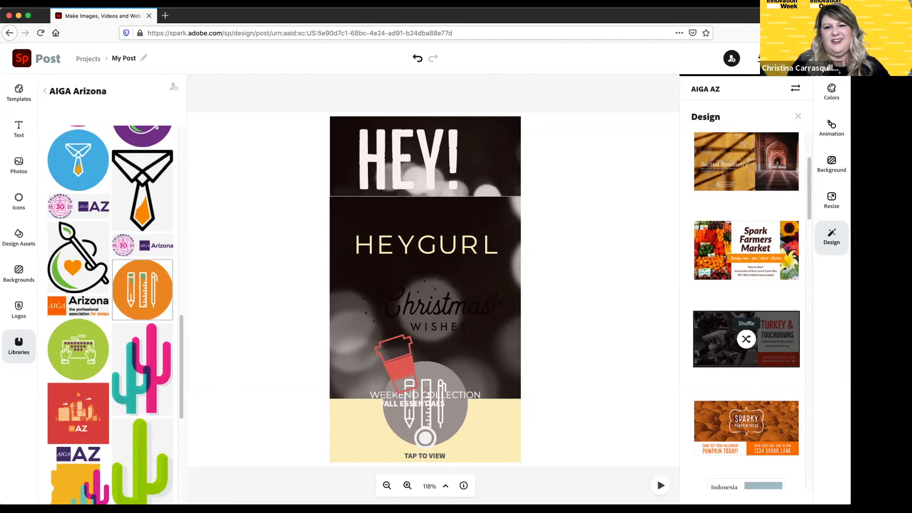
{"action": "left_click", "coordinate": [746, 339]}
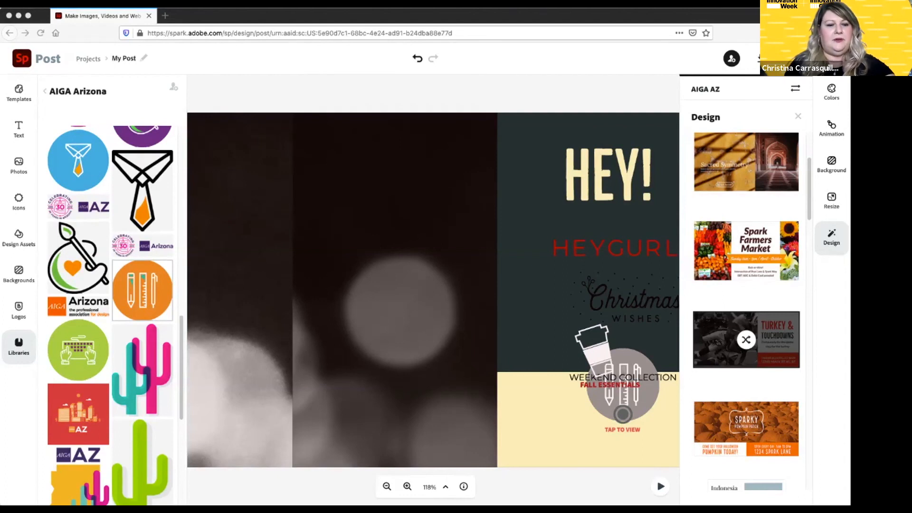
Look through more design variations and start downloading the post as an MP4 video (720p)
{"action": "key", "text": "super+Tab"}
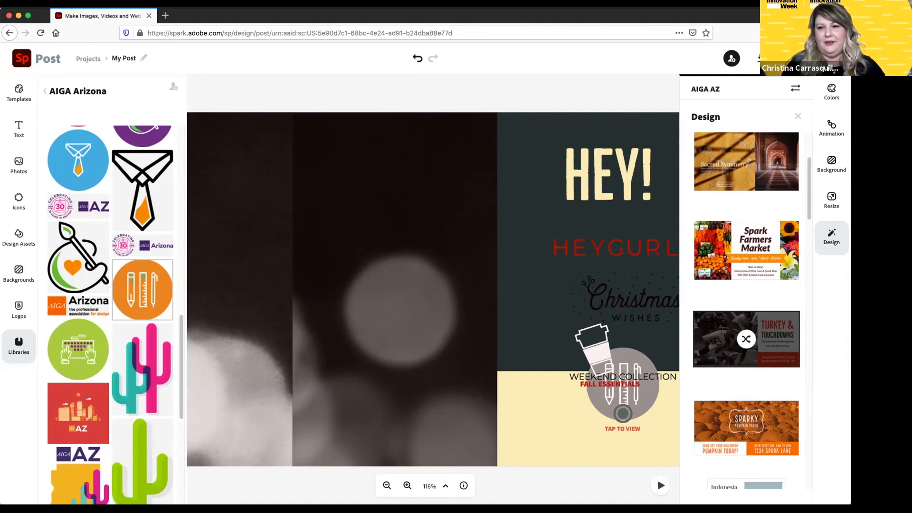
{"action": "scroll", "coordinate": [746, 332], "scroll_direction": "down", "scroll_amount": 5}
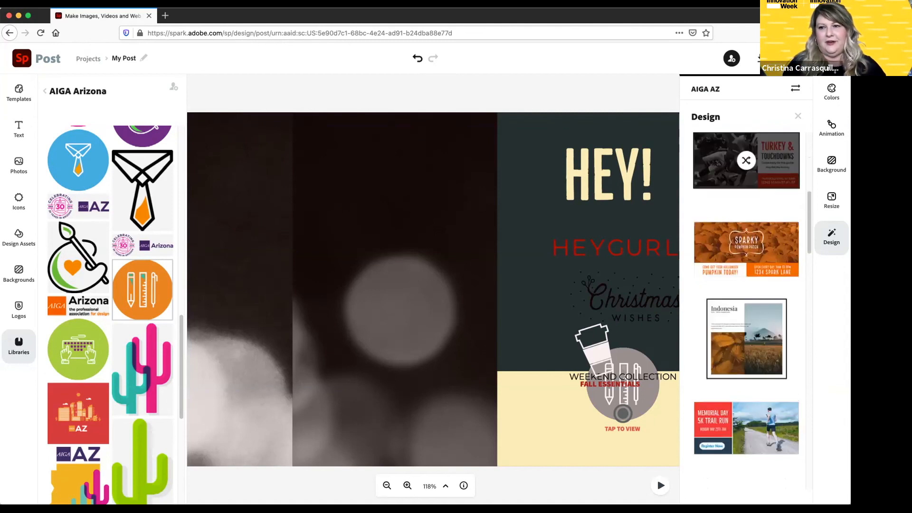
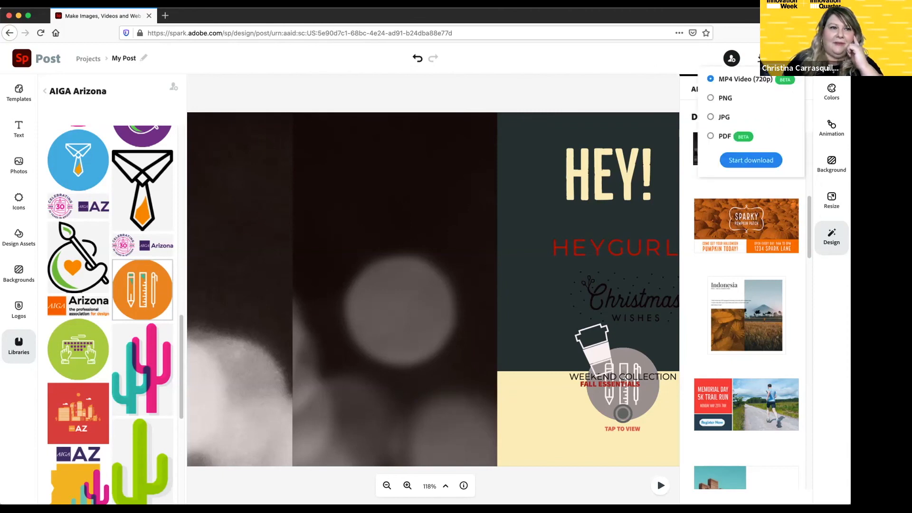
{"action": "left_click", "coordinate": [750, 160]}
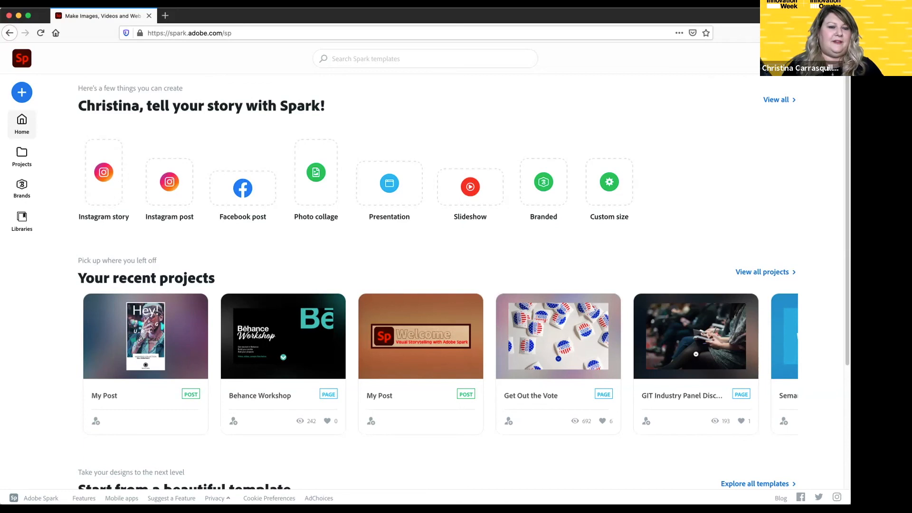
Switch to the Adobe-Spark-Post presentation in Google Slides and present it from the Step 01 slide through the Share and Publish options
{"action": "mouse_move", "coordinate": [145, 336]}
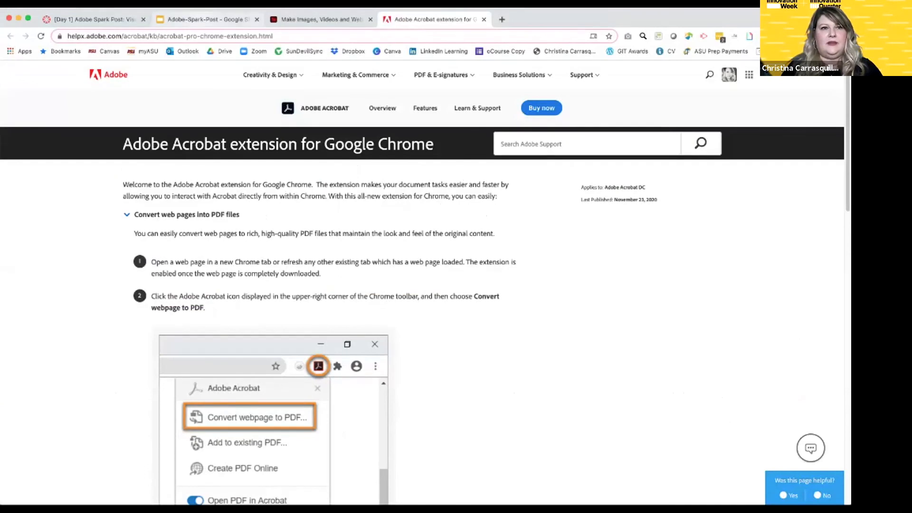
{"action": "left_click", "coordinate": [204, 18]}
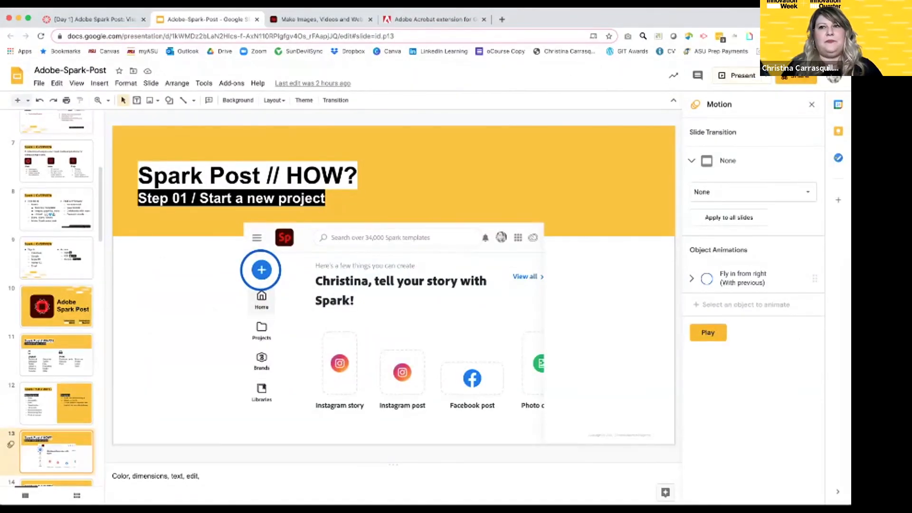
{"action": "left_click", "coordinate": [741, 75]}
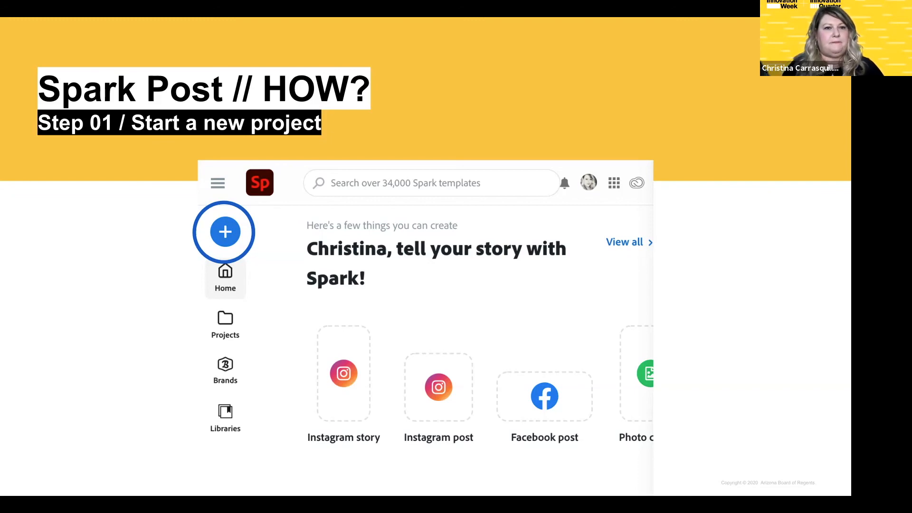
{"action": "key", "text": "Right"}
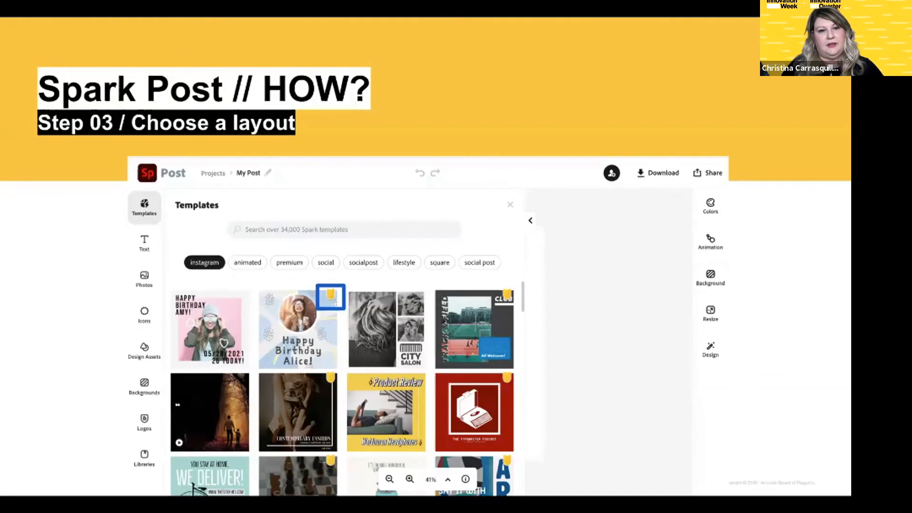
{"action": "key", "text": "Right"}
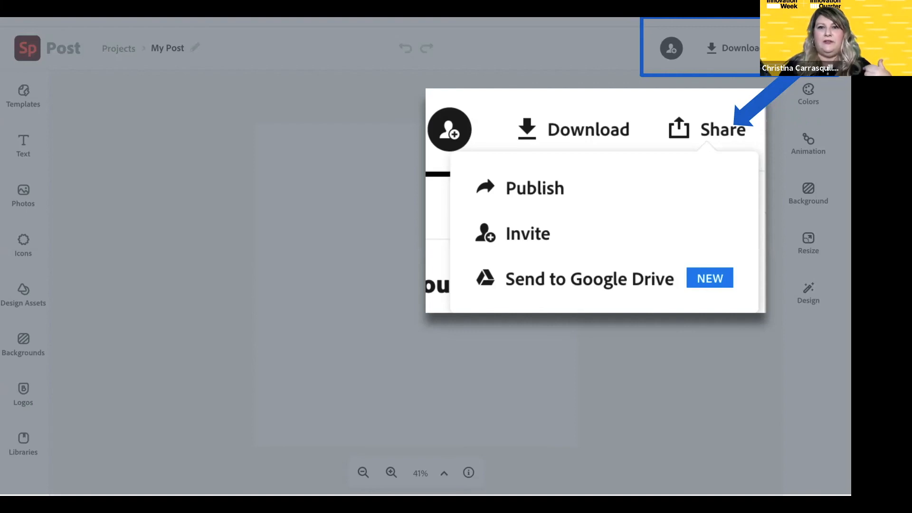
{"action": "key", "text": "Right"}
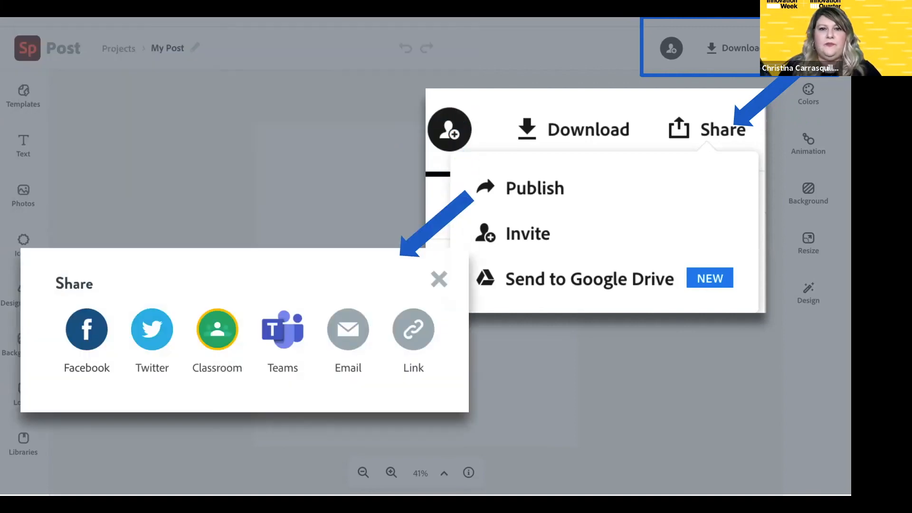
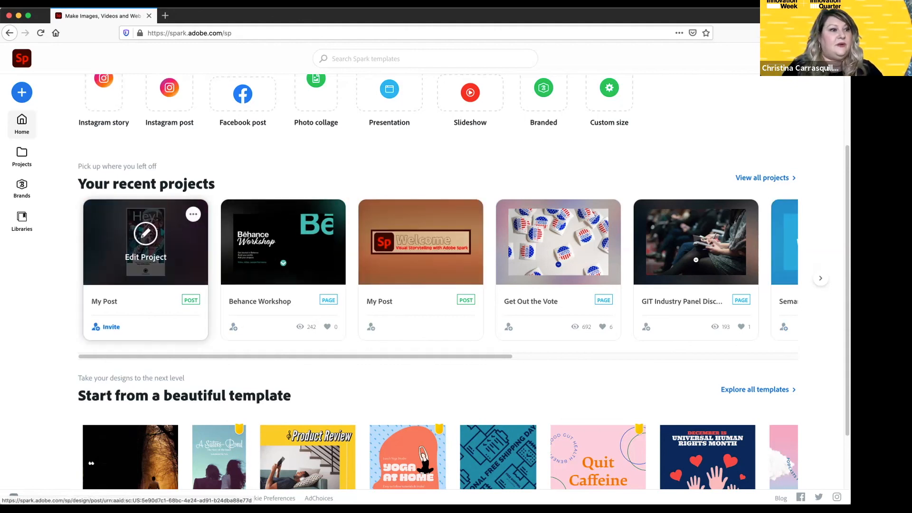
Return to Adobe Spark, start a new photo collage project and browse the offered free photos
{"action": "scroll", "coordinate": [145, 238], "scroll_direction": "up", "scroll_amount": 3}
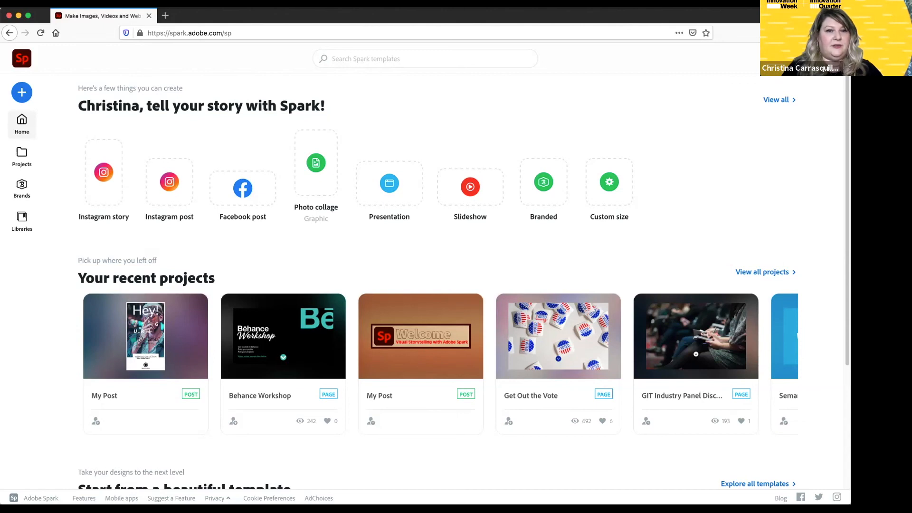
{"action": "left_click", "coordinate": [315, 171]}
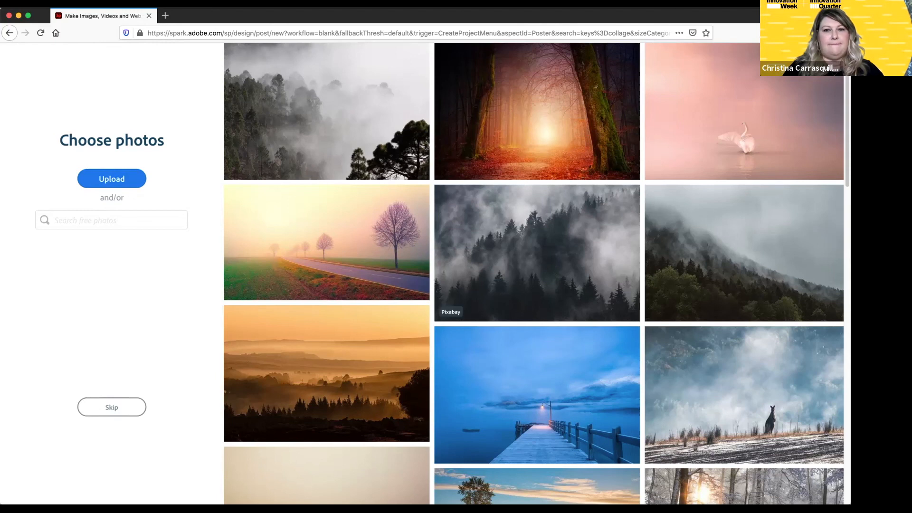
{"action": "scroll", "coordinate": [536, 252], "scroll_direction": "down", "scroll_amount": 3}
{"action": "scroll", "coordinate": [536, 252], "scroll_direction": "down", "scroll_amount": 3}
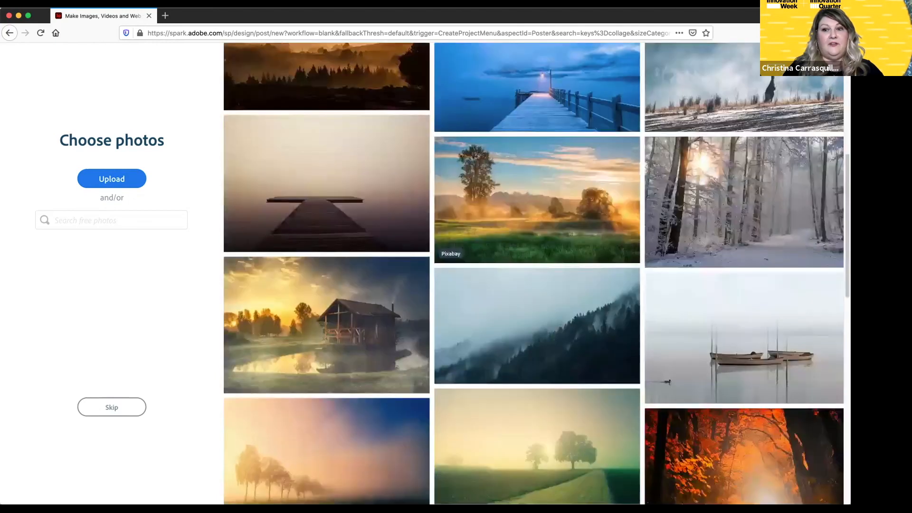
{"action": "scroll", "coordinate": [536, 251], "scroll_direction": "up", "scroll_amount": 6}
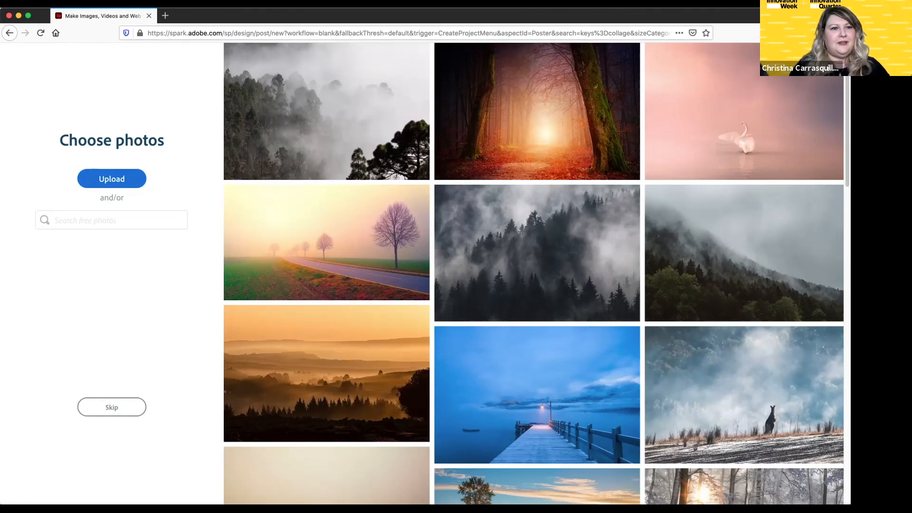
Search the free photos for "nightclub"
{"action": "left_click", "coordinate": [85, 220]}
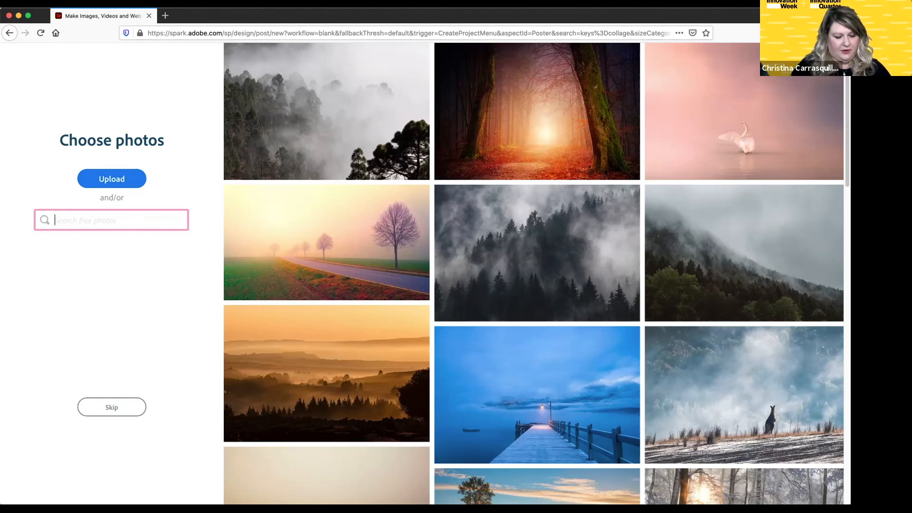
{"action": "type", "text": "nightclub"}
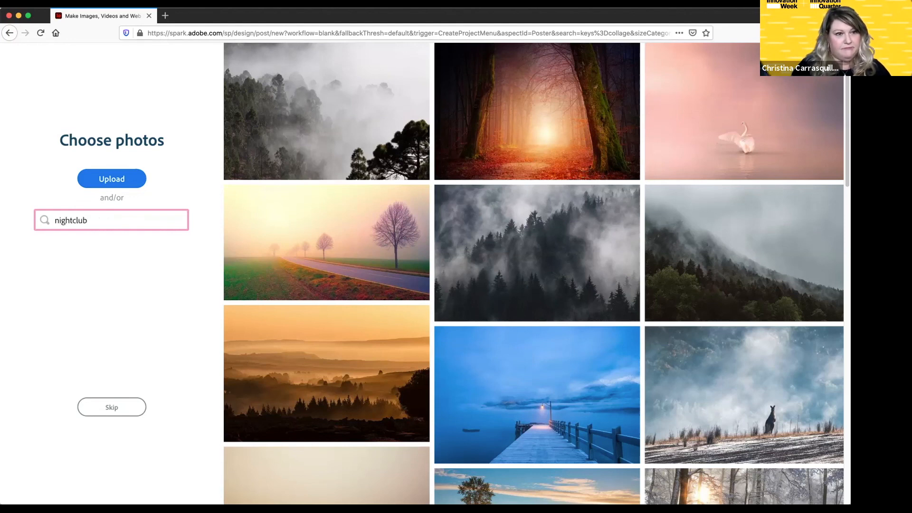
{"action": "key", "text": "Return"}
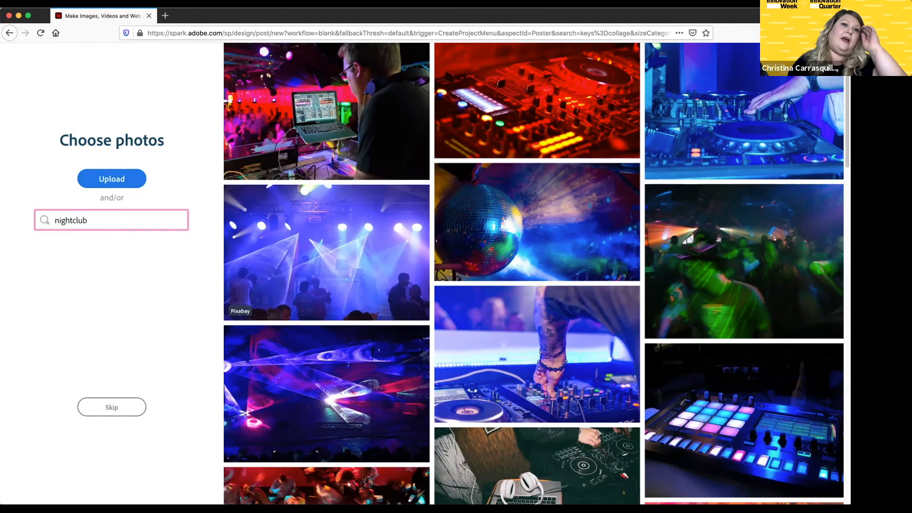
Look through the nightclub photo results for images that suit the collage
{"action": "scroll", "coordinate": [536, 274], "scroll_direction": "down", "scroll_amount": 6}
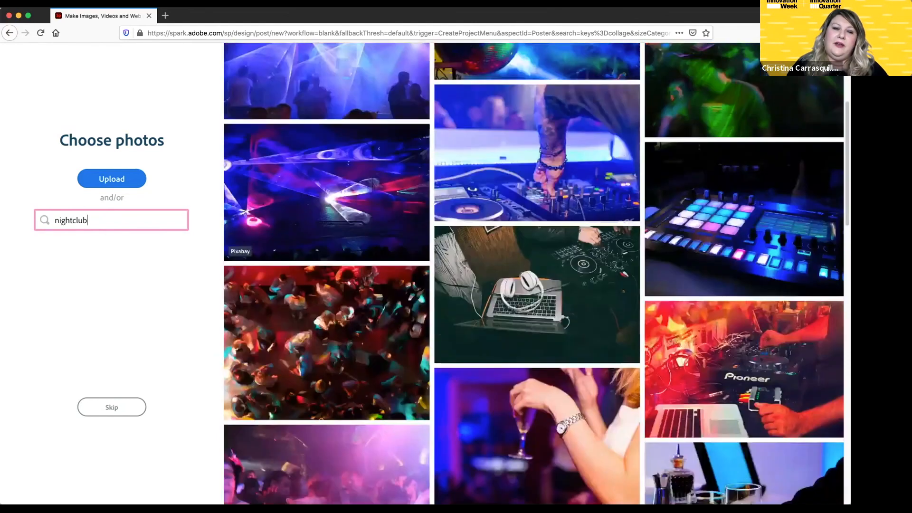
{"action": "scroll", "coordinate": [536, 273], "scroll_direction": "down", "scroll_amount": 7}
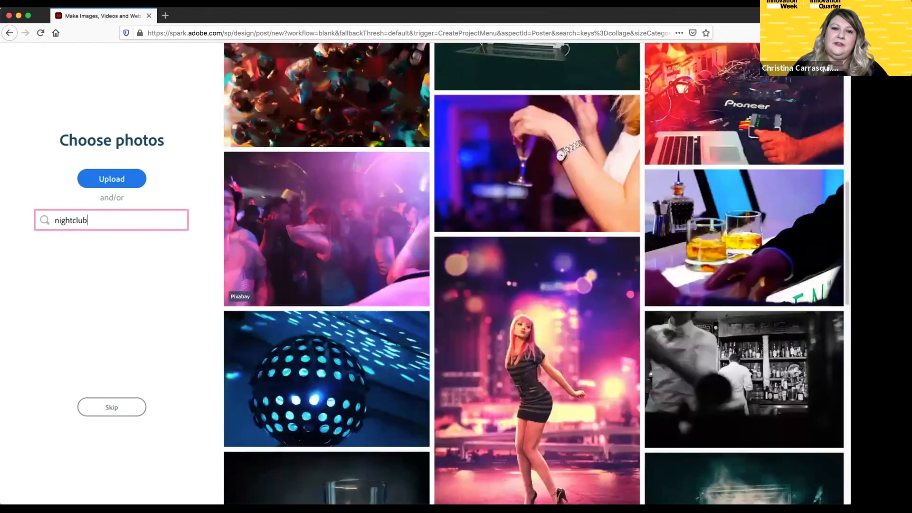
{"action": "scroll", "coordinate": [536, 274], "scroll_direction": "down", "scroll_amount": 6}
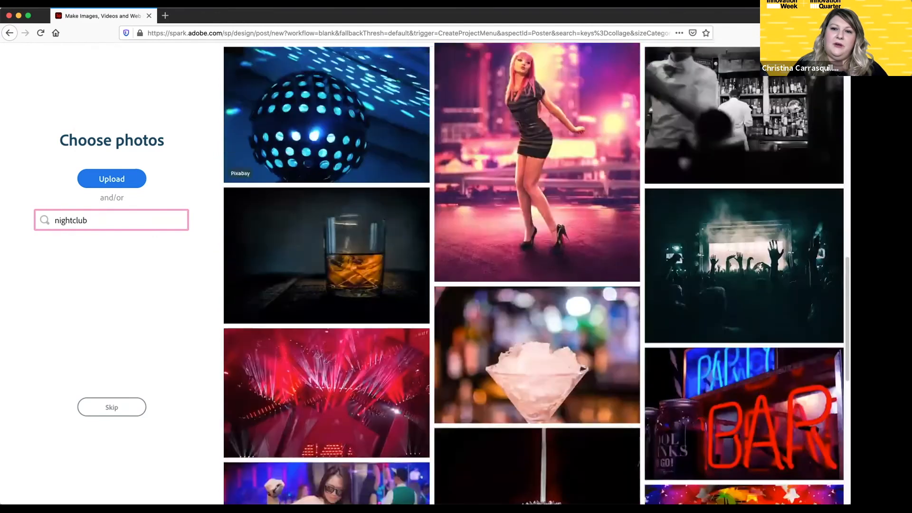
{"action": "scroll", "coordinate": [537, 274], "scroll_direction": "down", "scroll_amount": 7}
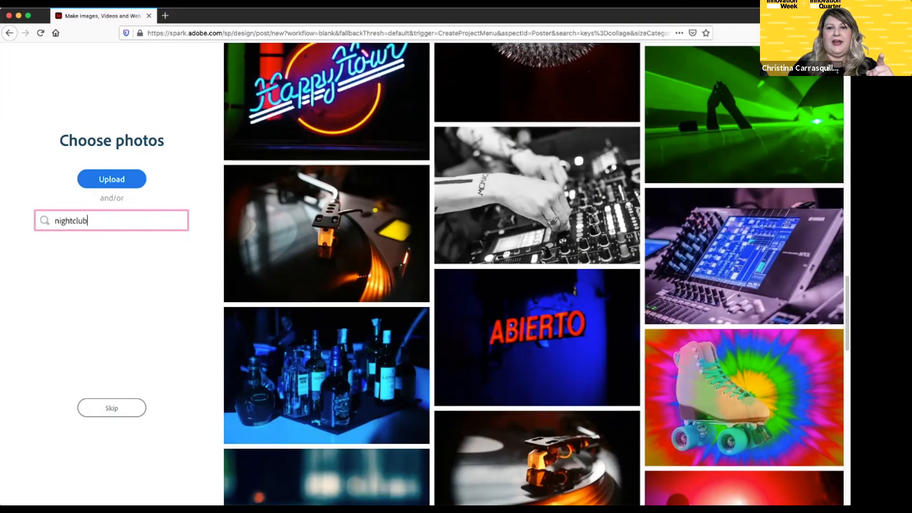
{"action": "scroll", "coordinate": [534, 273], "scroll_direction": "up", "scroll_amount": 1}
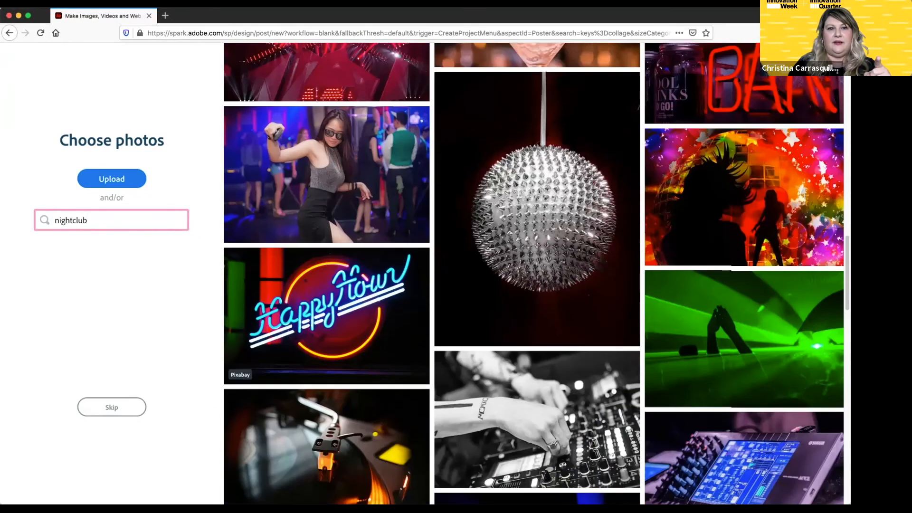
{"action": "scroll", "coordinate": [535, 273], "scroll_direction": "up", "scroll_amount": 5}
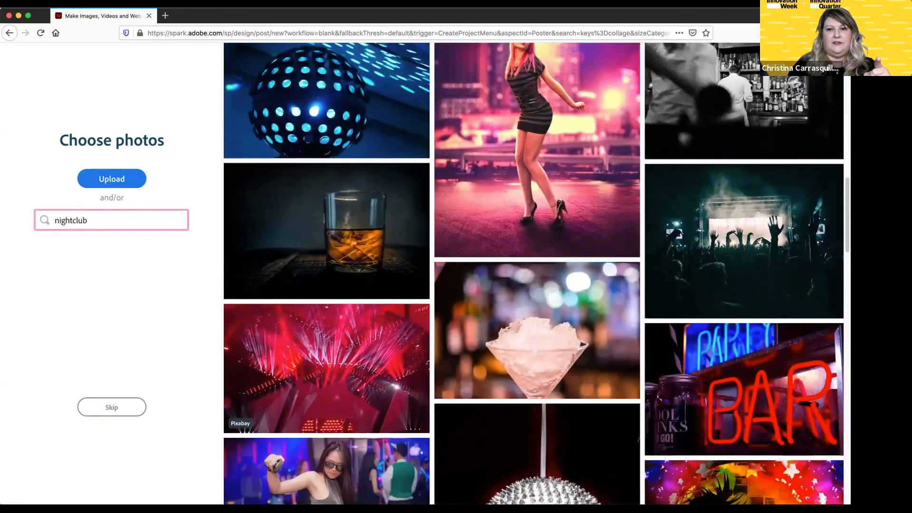
{"action": "scroll", "coordinate": [534, 273], "scroll_direction": "up", "scroll_amount": 4}
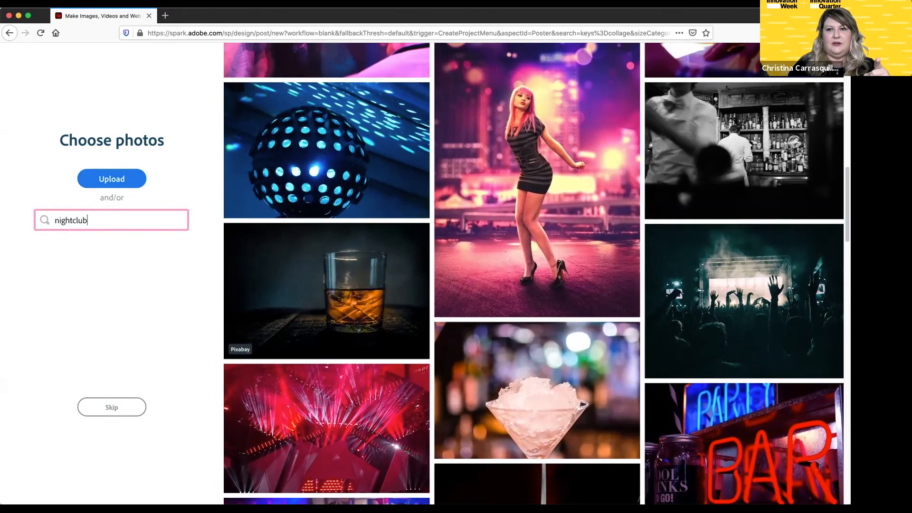
{"action": "scroll", "coordinate": [534, 273], "scroll_direction": "up", "scroll_amount": 8}
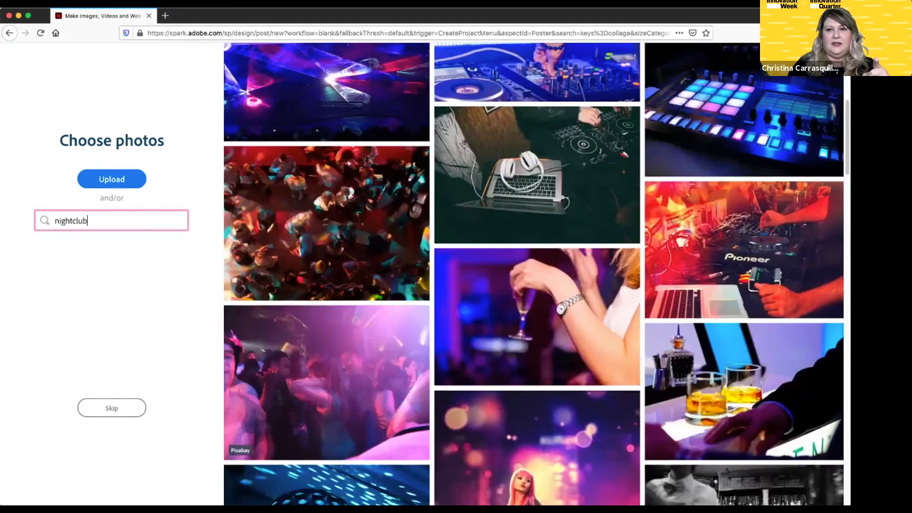
{"action": "scroll", "coordinate": [534, 273], "scroll_direction": "up", "scroll_amount": 5}
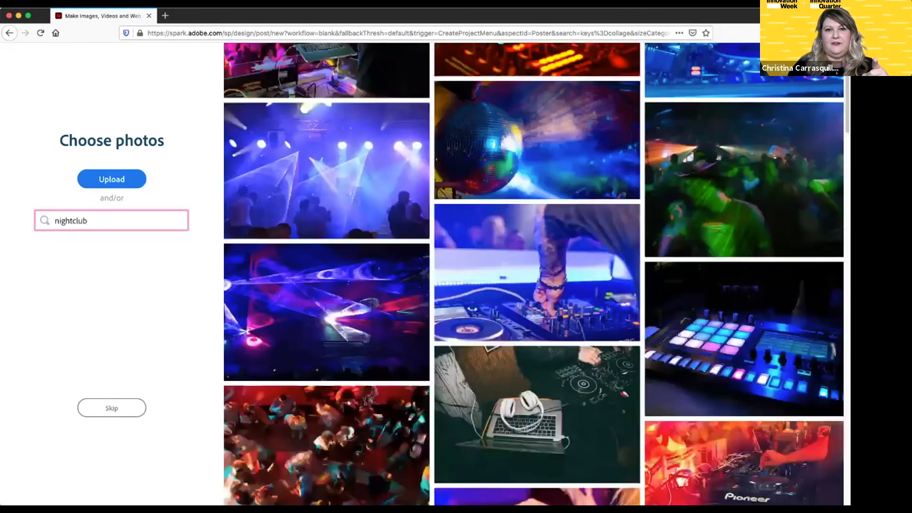
{"action": "scroll", "coordinate": [534, 273], "scroll_direction": "up", "scroll_amount": 1}
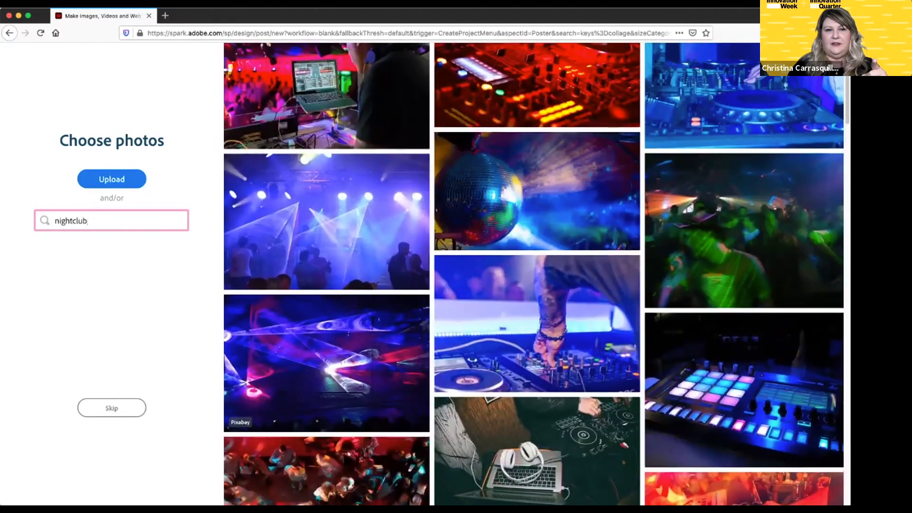
{"action": "scroll", "coordinate": [534, 274], "scroll_direction": "up", "scroll_amount": 1}
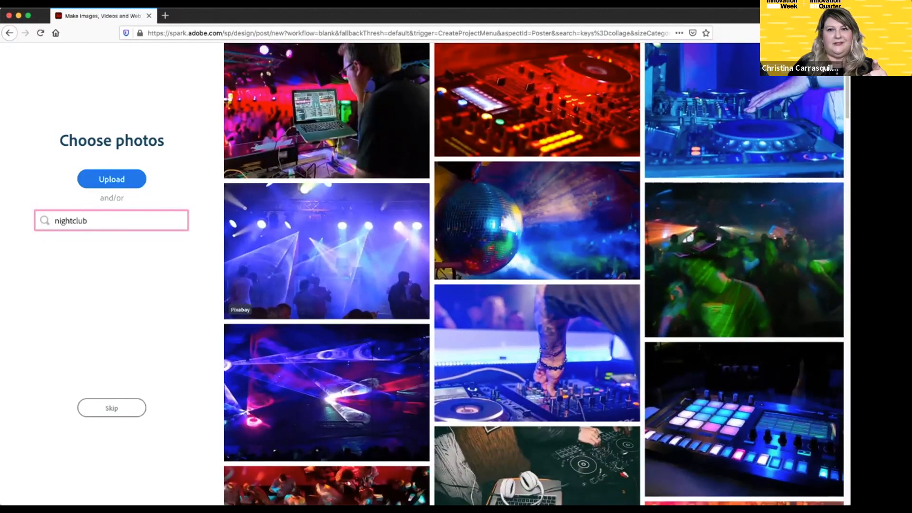
Select six nightclub photos (stage lights, laser show, lit pad controller, blue turntable, tattooed DJ arm, disco ball) and continue to the size selection
{"action": "left_click", "coordinate": [326, 251]}
{"action": "left_click", "coordinate": [326, 392]}
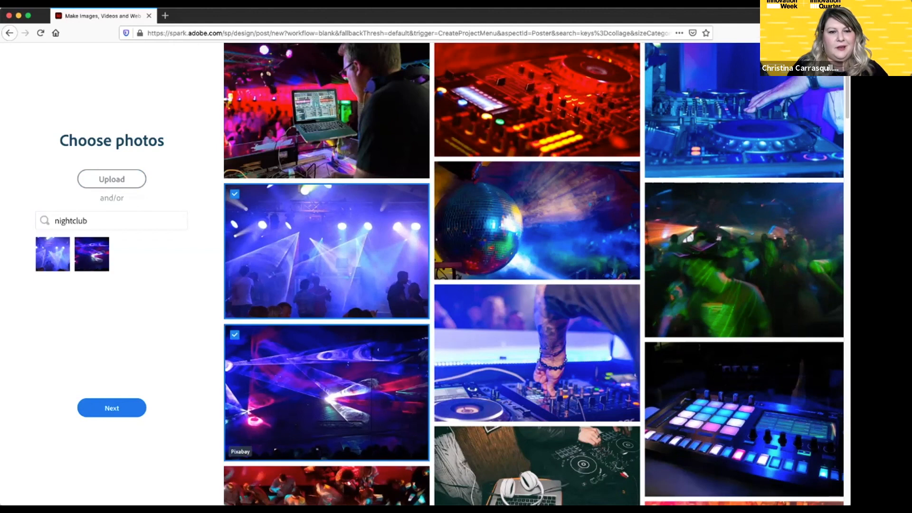
{"action": "left_click", "coordinate": [743, 419]}
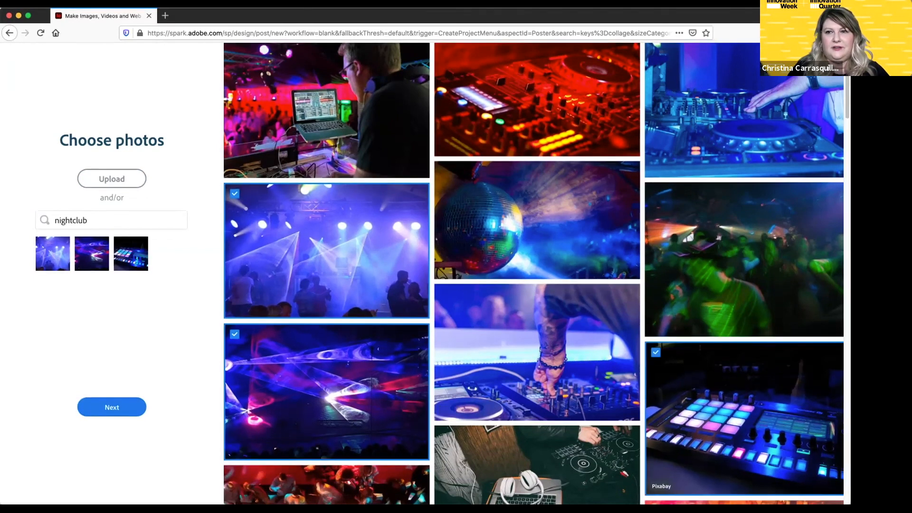
{"action": "left_click", "coordinate": [743, 118]}
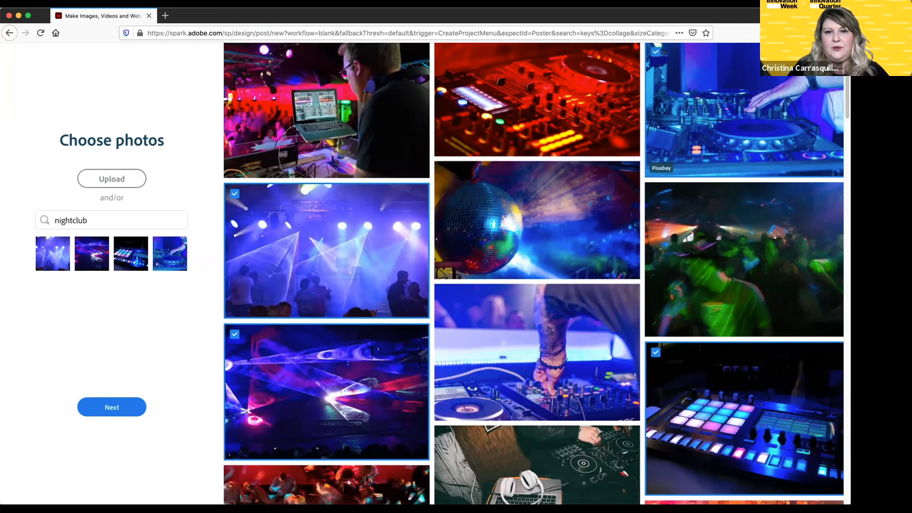
{"action": "left_click", "coordinate": [537, 352]}
{"action": "left_click", "coordinate": [537, 220]}
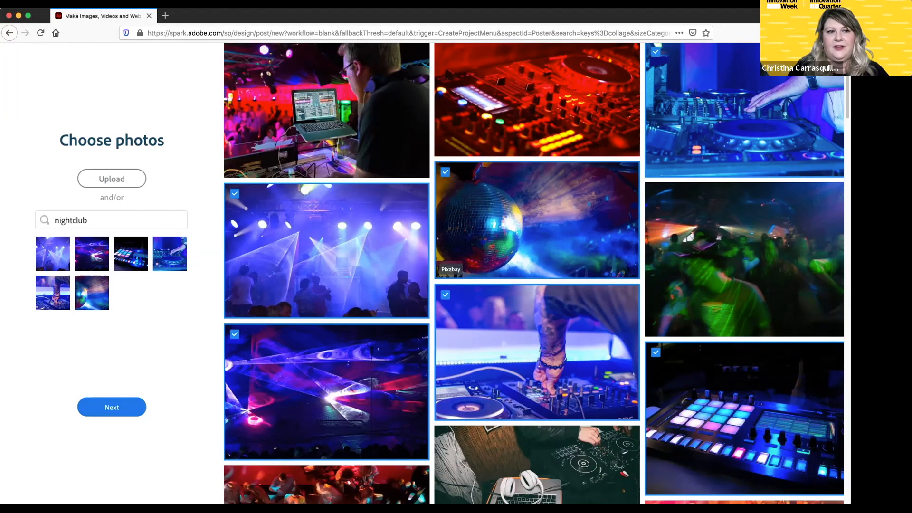
{"action": "scroll", "coordinate": [537, 220], "scroll_direction": "down", "scroll_amount": 10}
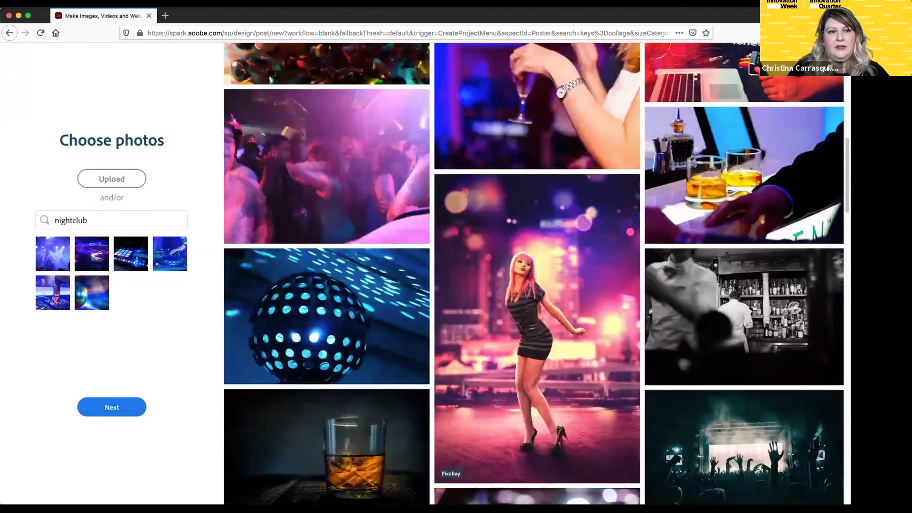
{"action": "scroll", "coordinate": [537, 273], "scroll_direction": "up", "scroll_amount": 6}
{"action": "scroll", "coordinate": [537, 273], "scroll_direction": "up", "scroll_amount": 4}
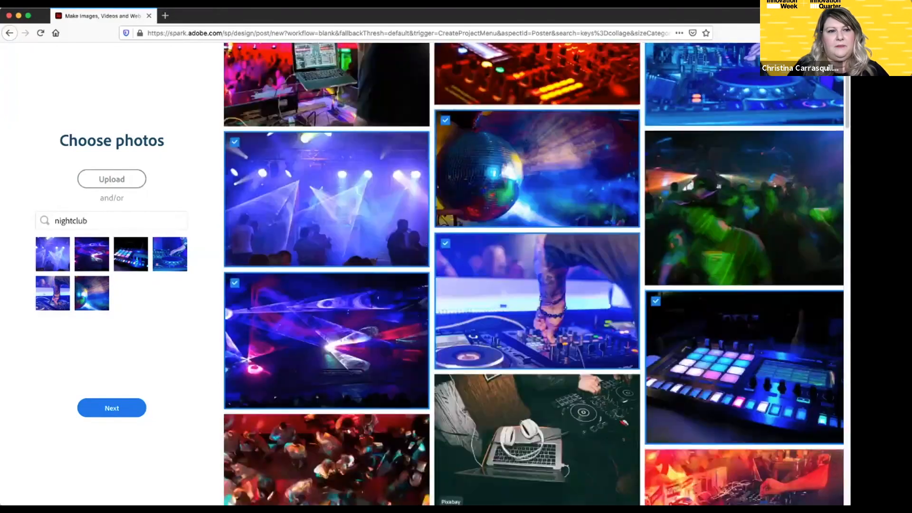
{"action": "mouse_move", "coordinate": [130, 254]}
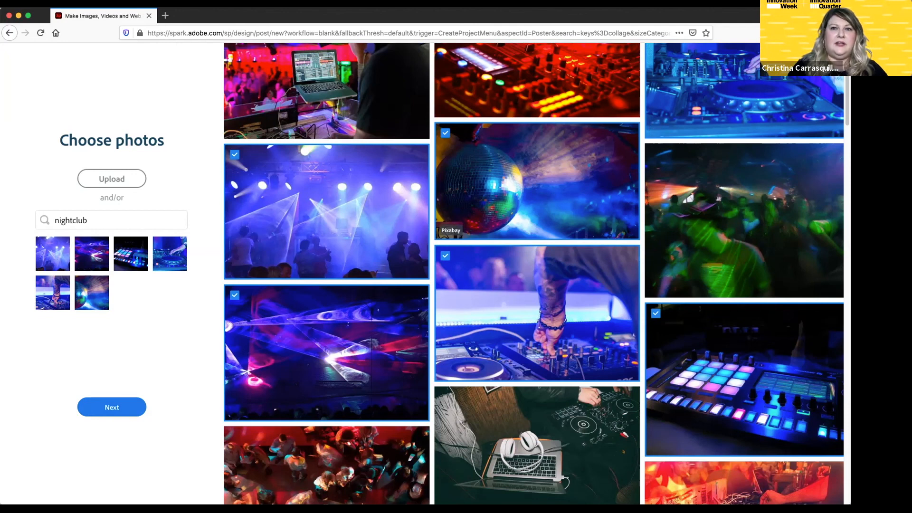
{"action": "scroll", "coordinate": [535, 273], "scroll_direction": "up", "scroll_amount": 2}
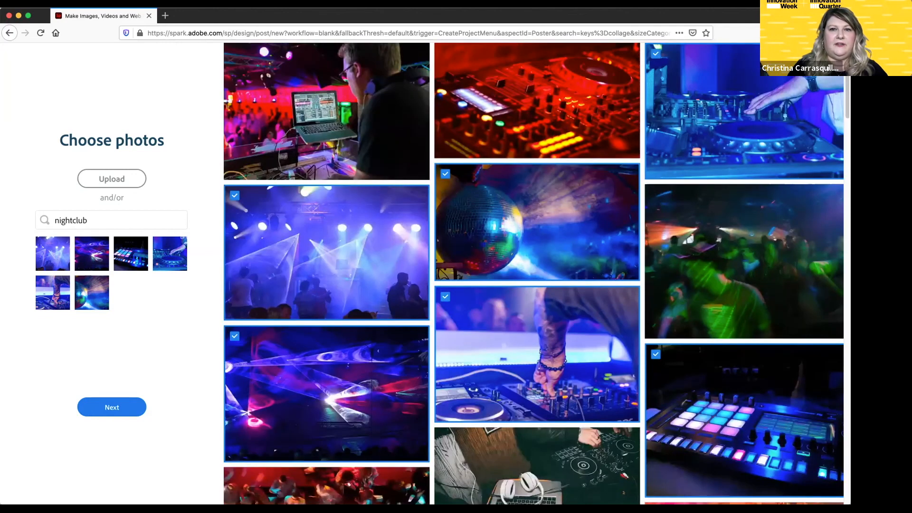
{"action": "scroll", "coordinate": [536, 274], "scroll_direction": "down", "scroll_amount": 5}
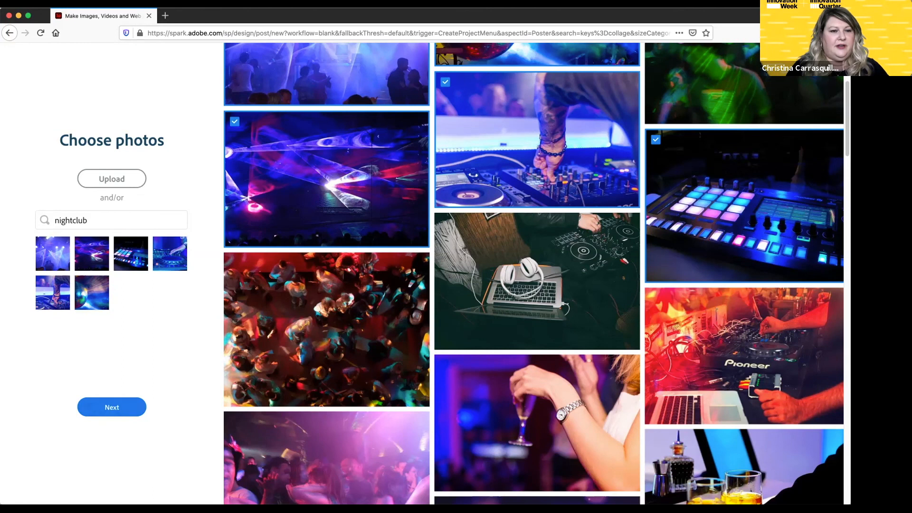
{"action": "left_click", "coordinate": [111, 407]}
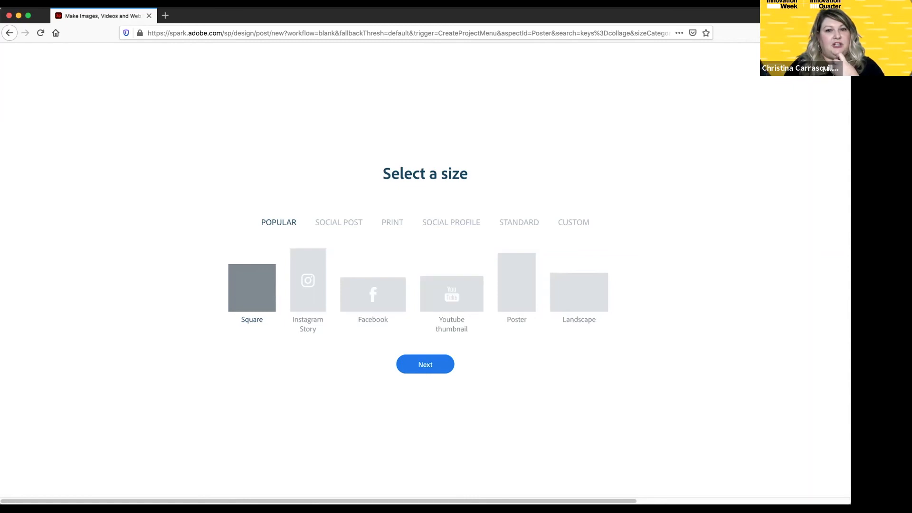
Review the Social Post and Social Profile sizes, and create the collage in the popular Youtube thumbnail size, 1280 x 720
{"action": "left_click", "coordinate": [339, 222]}
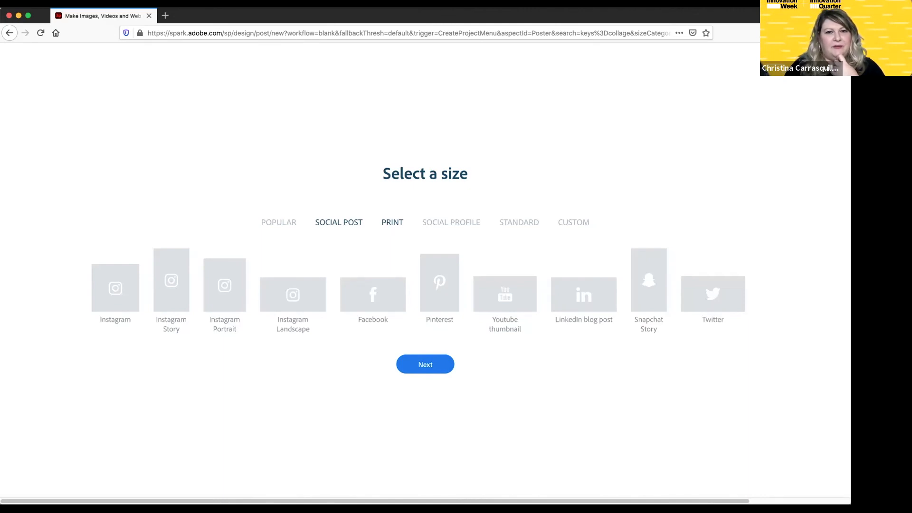
{"action": "left_click", "coordinate": [451, 223]}
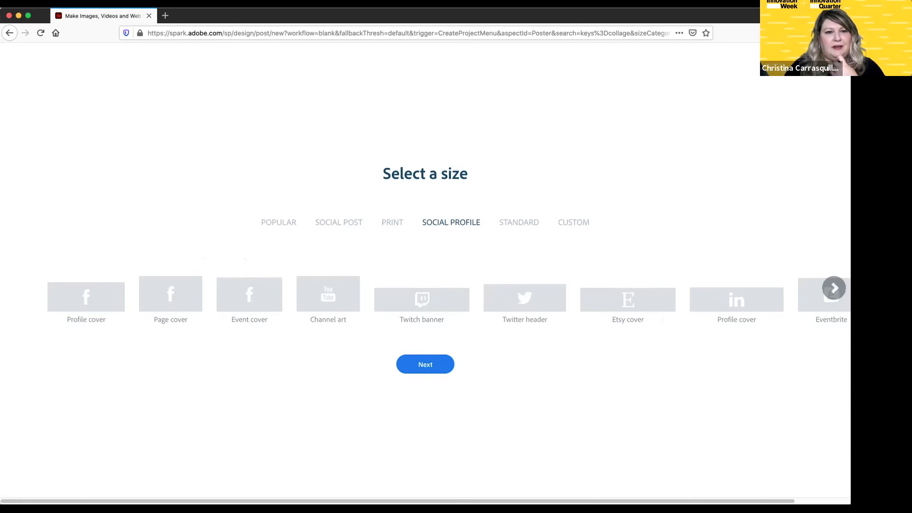
{"action": "left_click", "coordinate": [278, 222]}
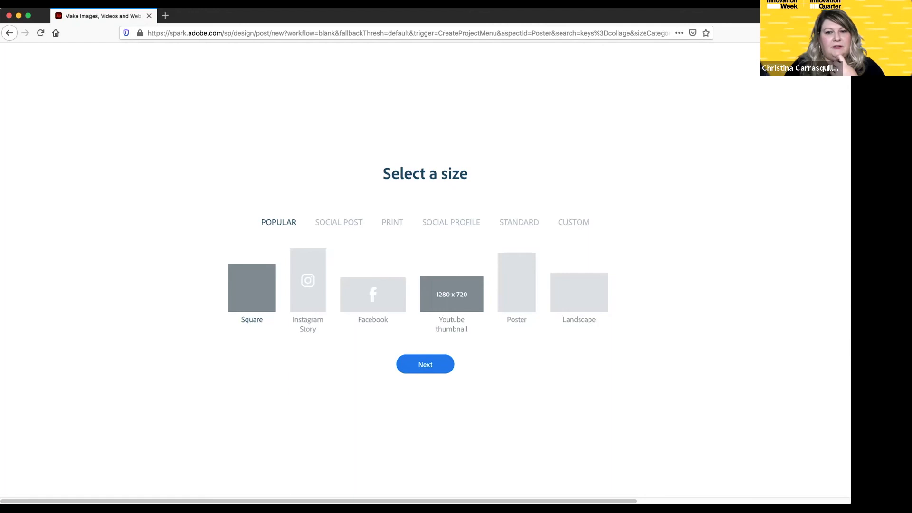
{"action": "left_click", "coordinate": [451, 294]}
{"action": "left_click", "coordinate": [425, 364]}
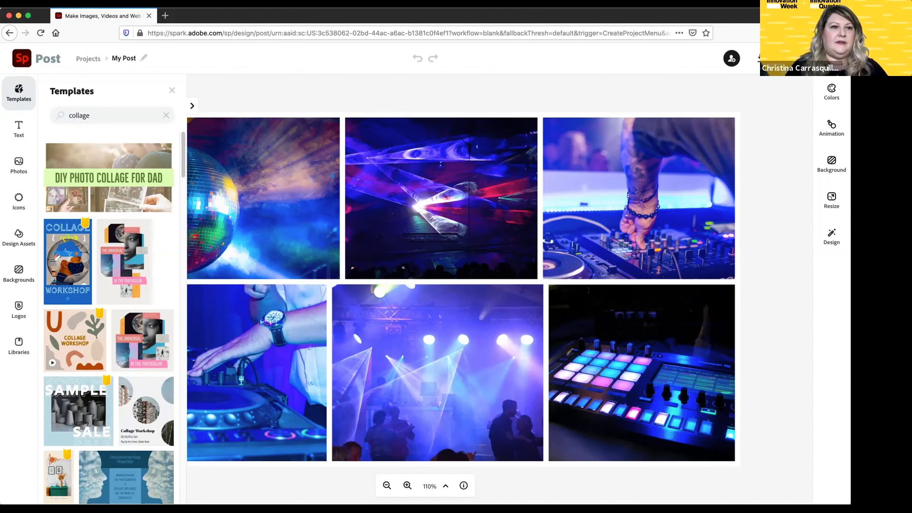
Put away the templates, browse the design variations and apply the "Tech Round Up" layout to the collage
{"action": "left_click", "coordinate": [172, 90]}
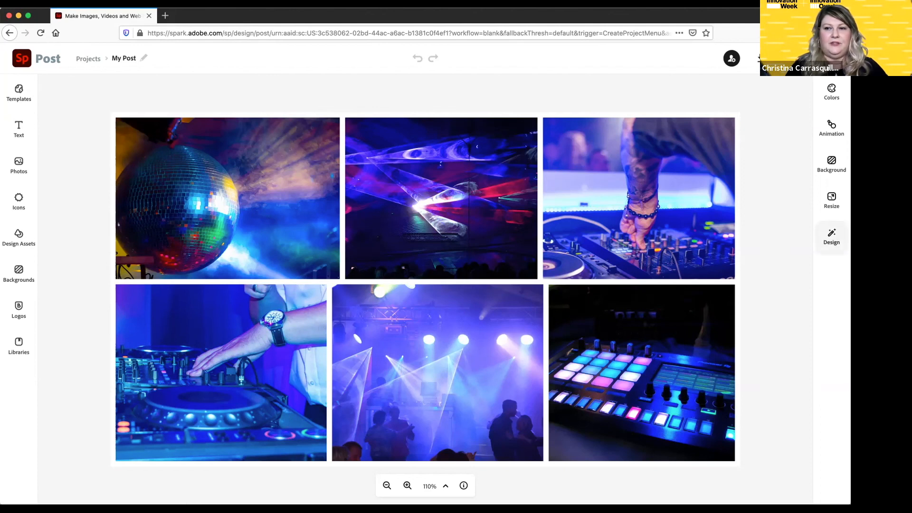
{"action": "left_click", "coordinate": [831, 236]}
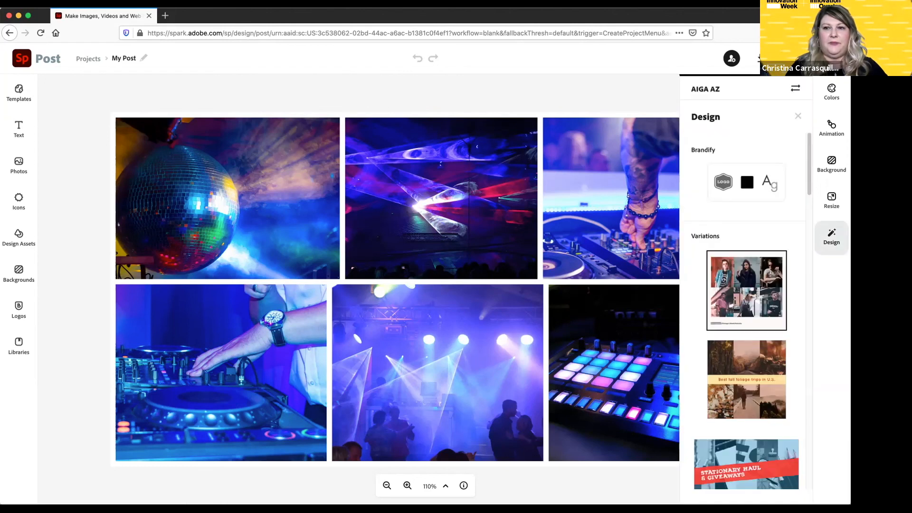
{"action": "scroll", "coordinate": [745, 308], "scroll_direction": "down", "scroll_amount": 10}
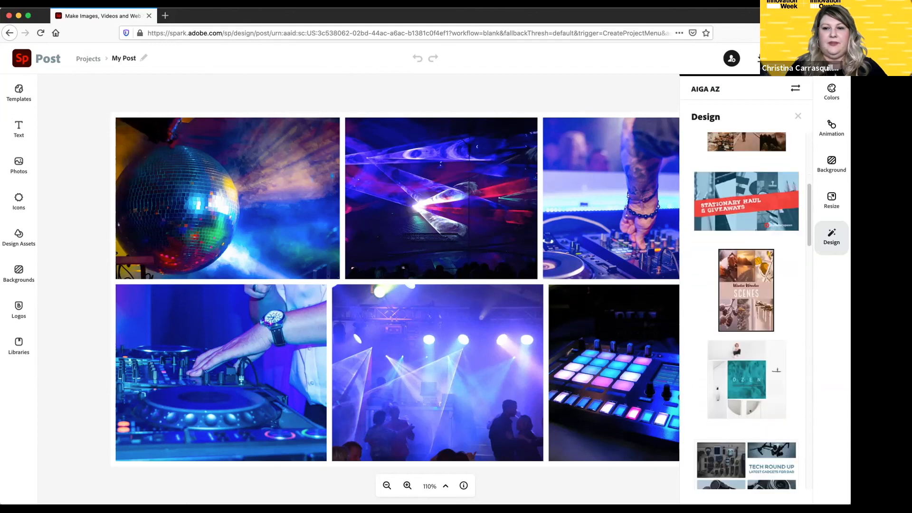
{"action": "scroll", "coordinate": [745, 285], "scroll_direction": "down", "scroll_amount": 5}
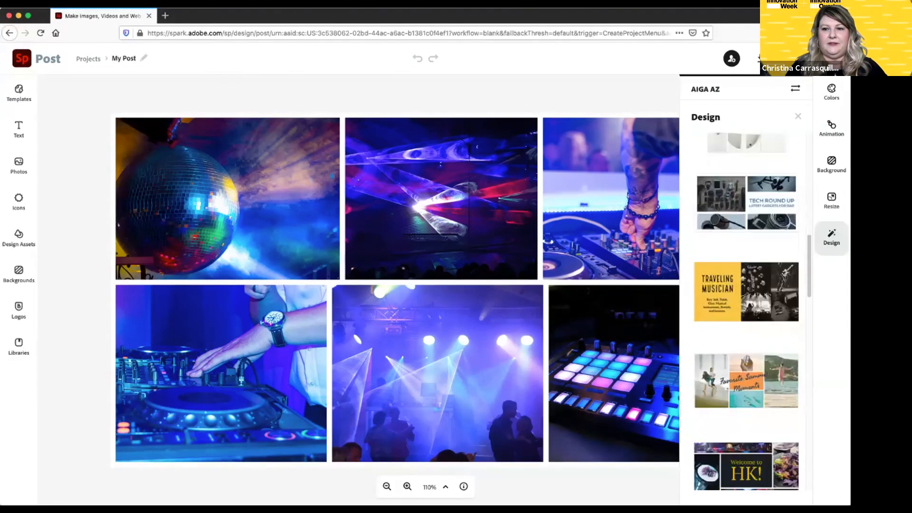
{"action": "scroll", "coordinate": [746, 228], "scroll_direction": "up", "scroll_amount": 1}
{"action": "left_click", "coordinate": [746, 227]}
{"action": "left_click", "coordinate": [746, 227]}
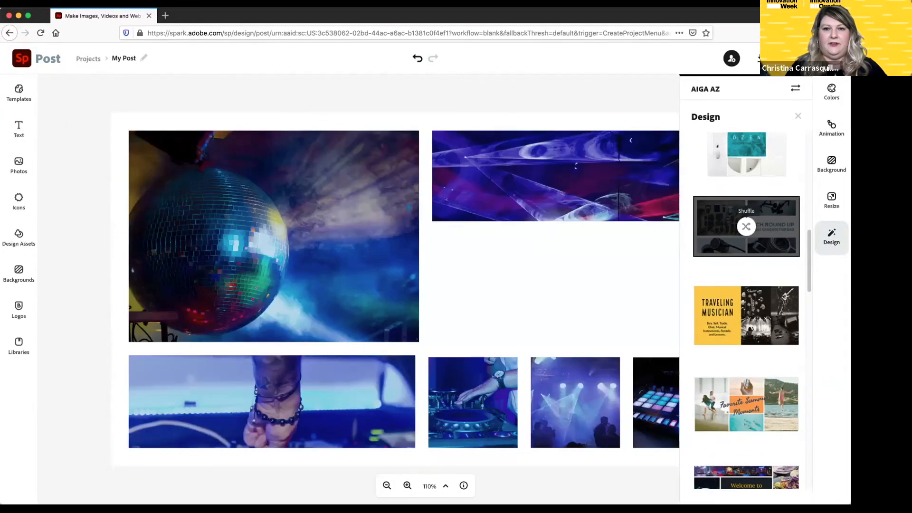
Delete only the content of the wide laser-light photo cell above the empty cell
{"action": "left_click", "coordinate": [565, 289]}
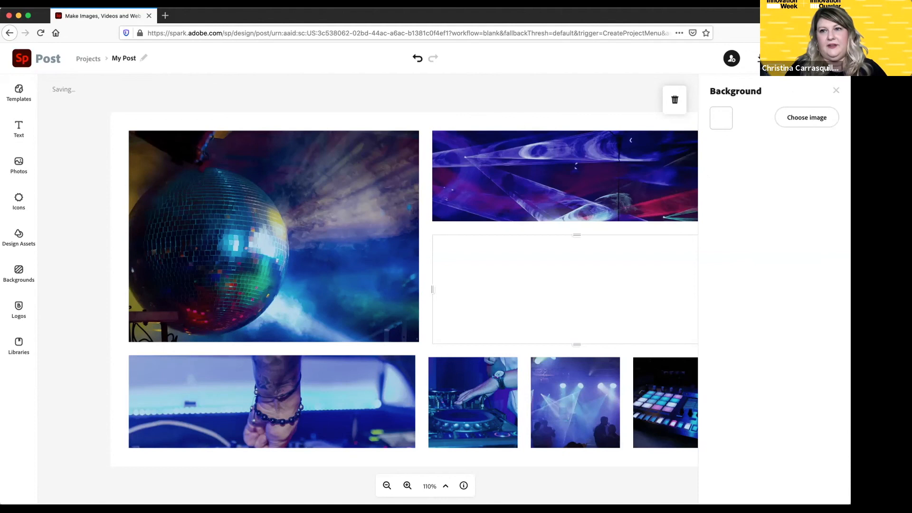
{"action": "key", "text": "Escape"}
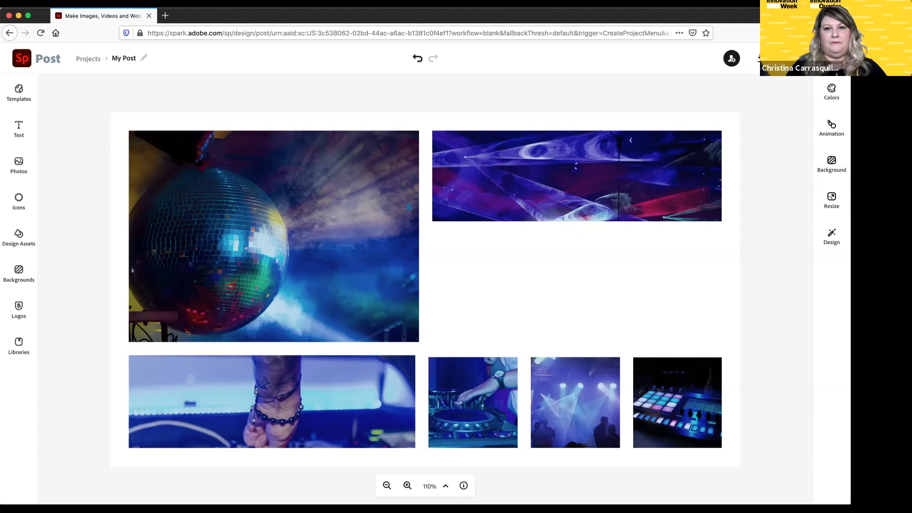
{"action": "left_click", "coordinate": [577, 175]}
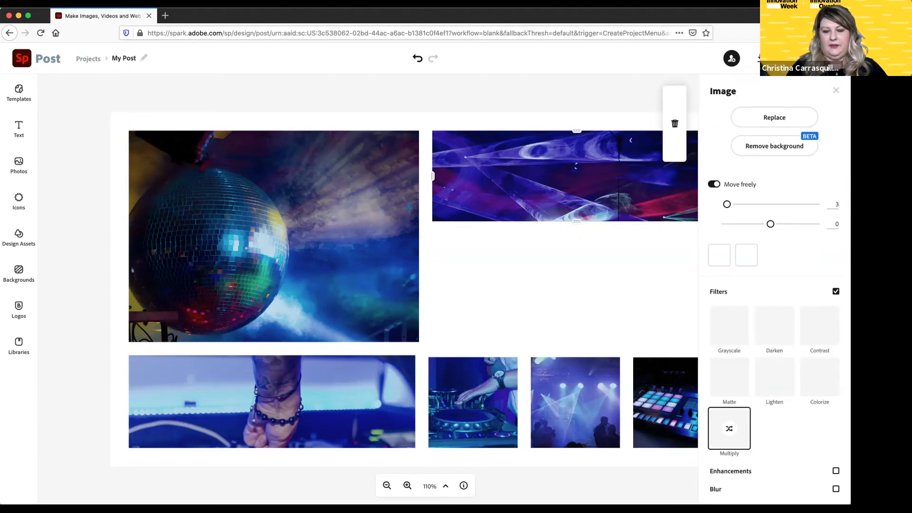
{"action": "key", "text": "Delete"}
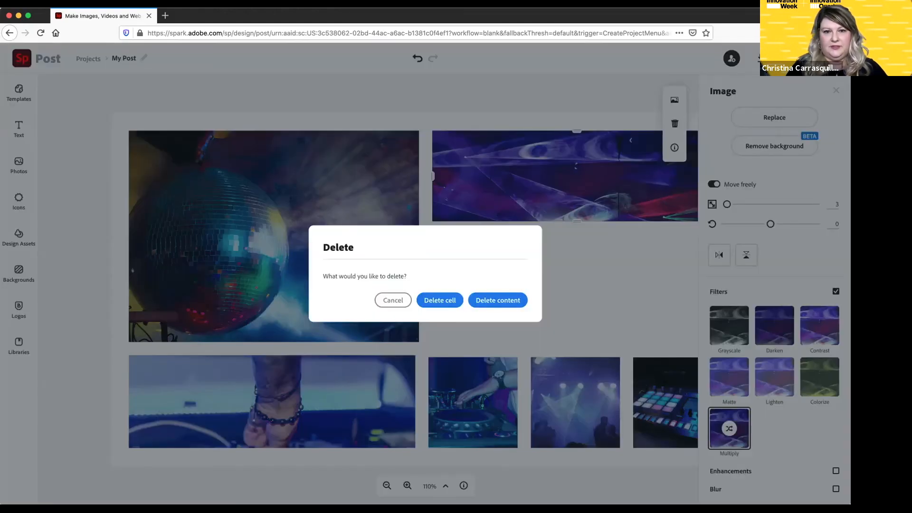
{"action": "left_click", "coordinate": [498, 300]}
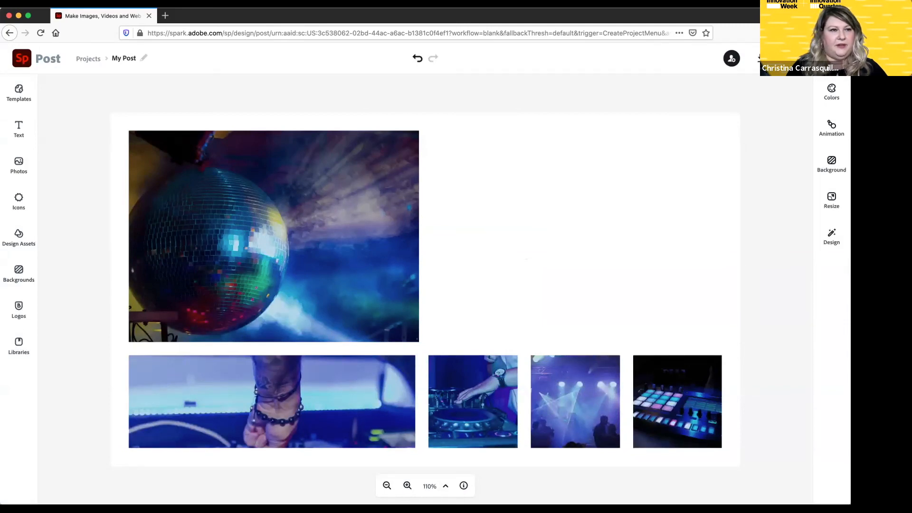
Add the circular "Force of Nature" text template to the empty area beside the disco ball photo
{"action": "left_click", "coordinate": [19, 129]}
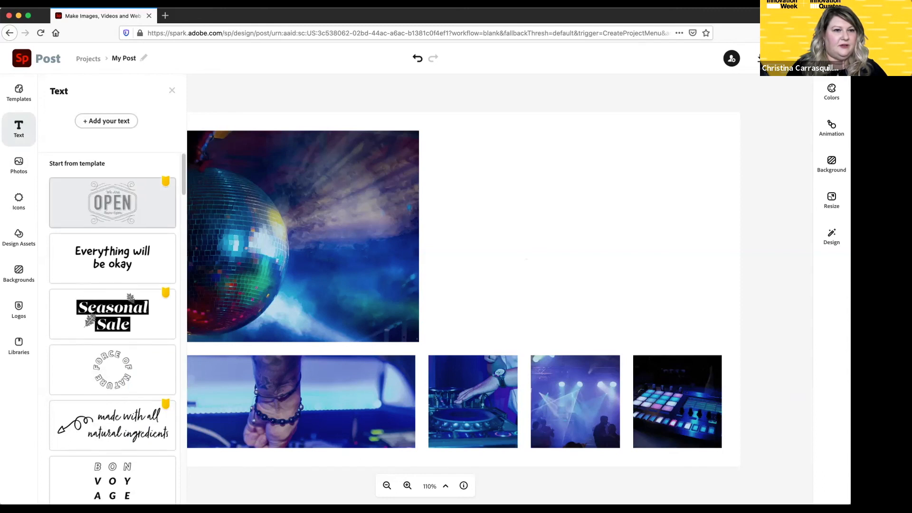
{"action": "scroll", "coordinate": [112, 204], "scroll_direction": "down", "scroll_amount": 3}
{"action": "scroll", "coordinate": [112, 190], "scroll_direction": "down", "scroll_amount": 6}
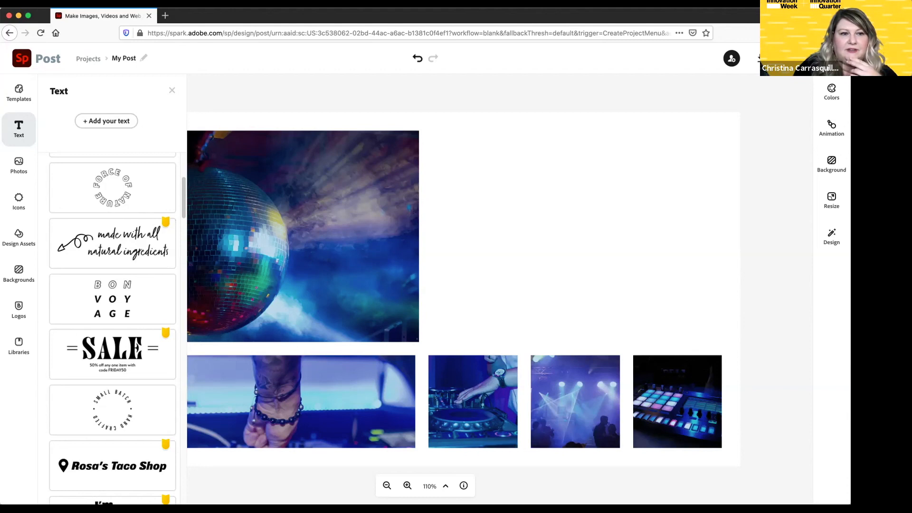
{"action": "left_click", "coordinate": [112, 188]}
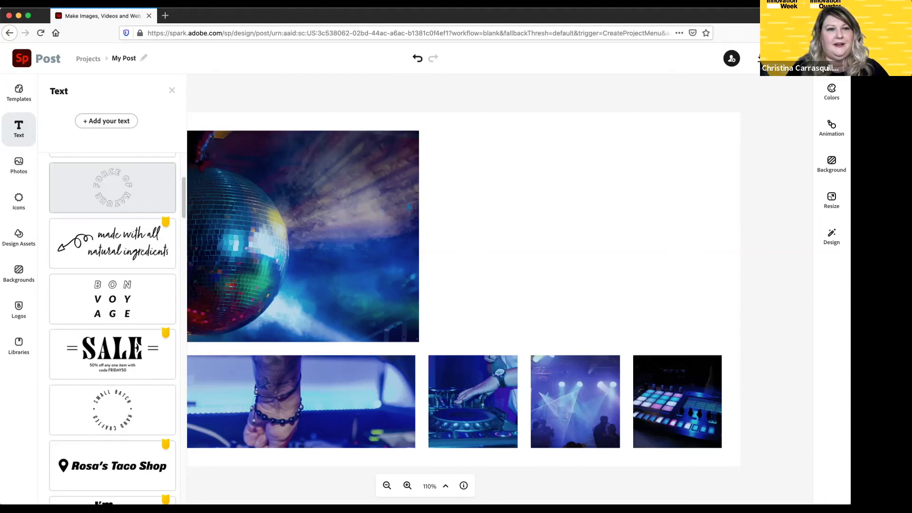
{"action": "left_click", "coordinate": [112, 187]}
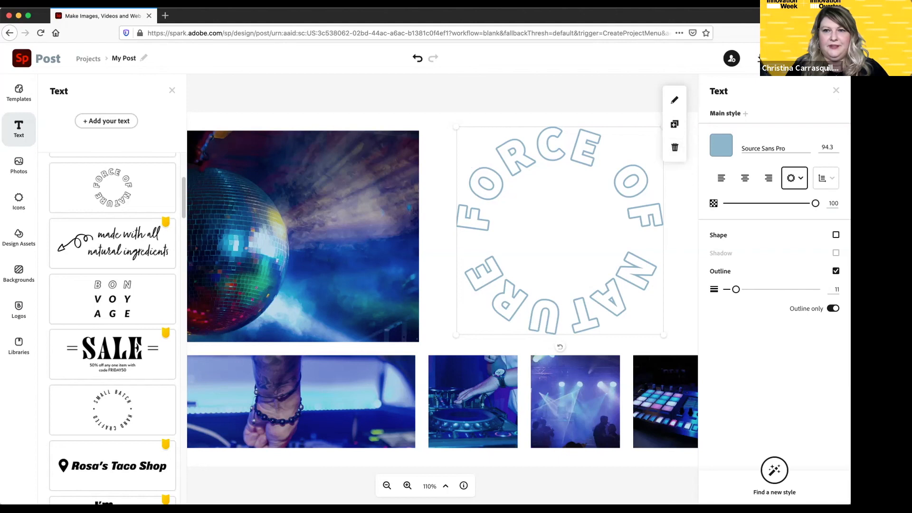
Recolor the circular text's outline navy, 030C50, sampled from the blue turntable photo
{"action": "left_click", "coordinate": [720, 145]}
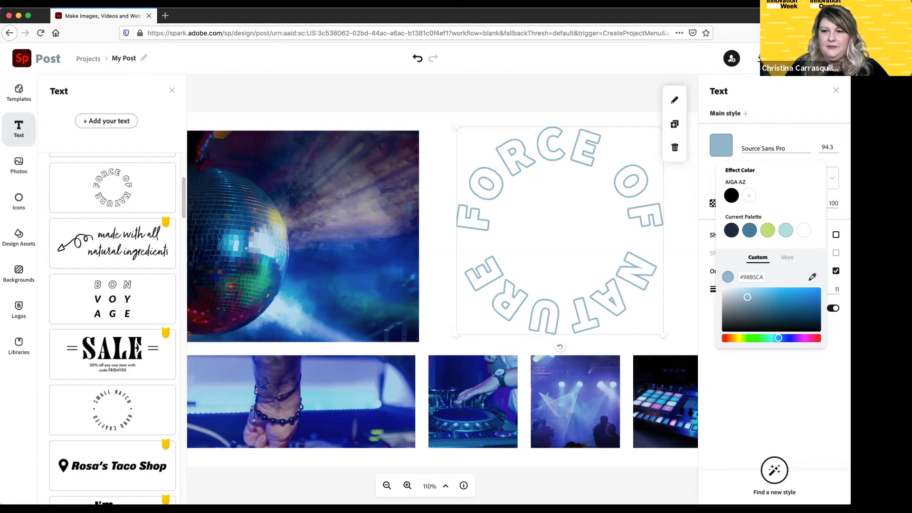
{"action": "left_click", "coordinate": [812, 277]}
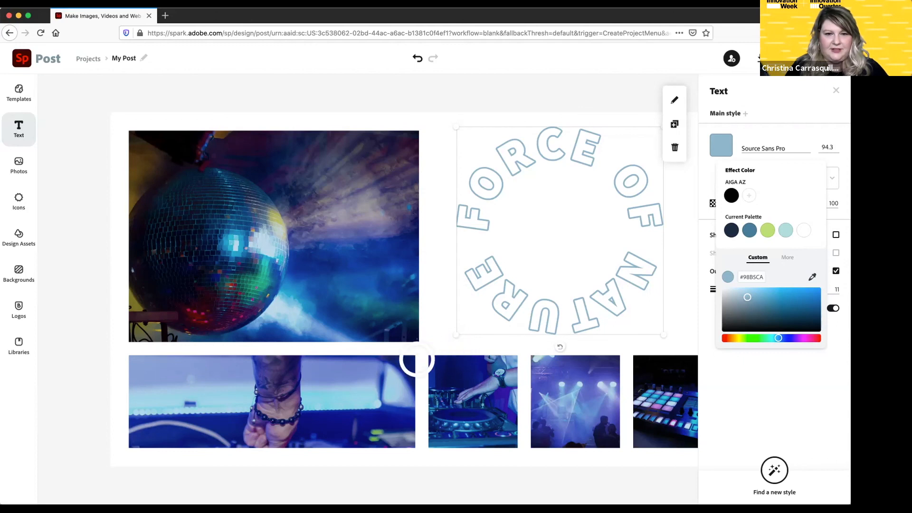
{"action": "left_click", "coordinate": [444, 364]}
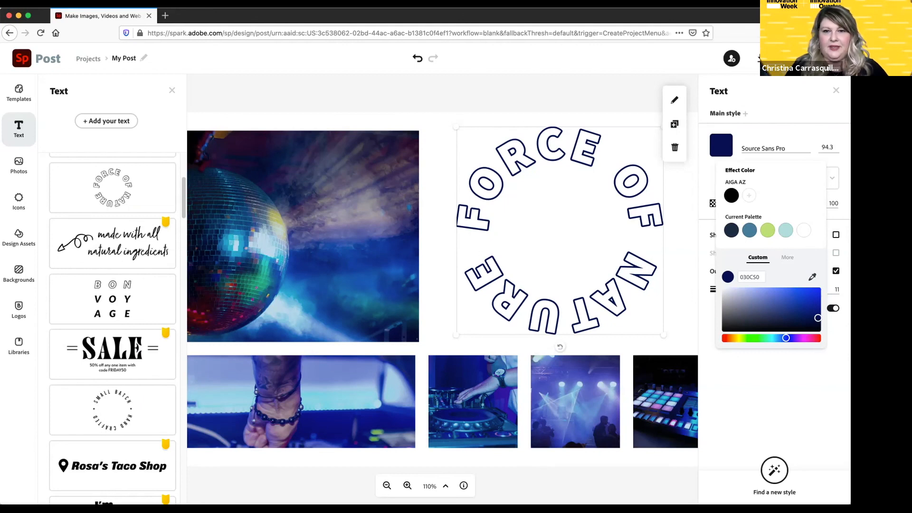
Add the "SALE" discount text template and shrink it to sit centered inside the circular "Force of Nature" text
{"action": "scroll", "coordinate": [112, 280], "scroll_direction": "down", "scroll_amount": 3}
{"action": "scroll", "coordinate": [113, 279], "scroll_direction": "down", "scroll_amount": 1}
{"action": "left_click", "coordinate": [112, 279]}
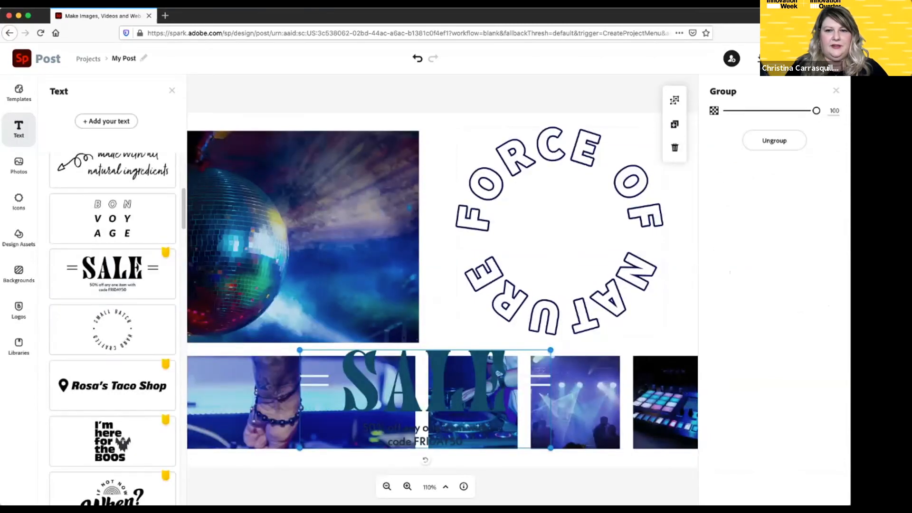
{"action": "left_click_drag", "start_coordinate": [425, 385], "coordinate": [570, 244]}
{"action": "left_click_drag", "start_coordinate": [638, 217], "coordinate": [637, 205]}
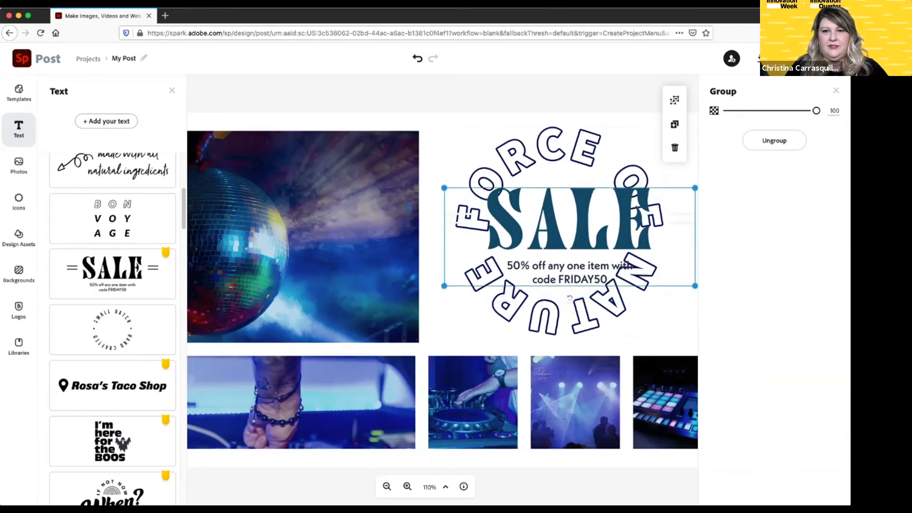
{"action": "left_click_drag", "start_coordinate": [694, 286], "coordinate": [610, 252]}
{"action": "left_click_drag", "start_coordinate": [527, 218], "coordinate": [554, 233]}
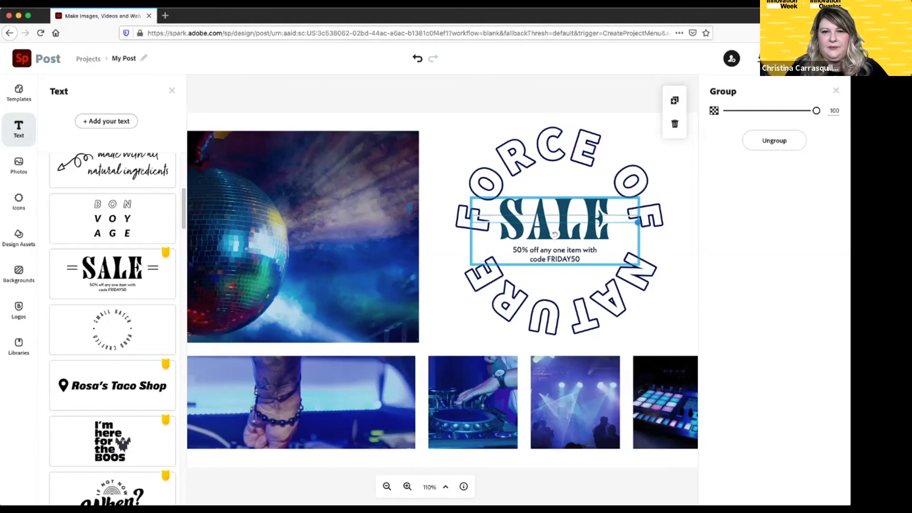
Try to remove the grouped "Sale" wording by emptying its text, and undo deleting the group
{"action": "double_click", "coordinate": [555, 234]}
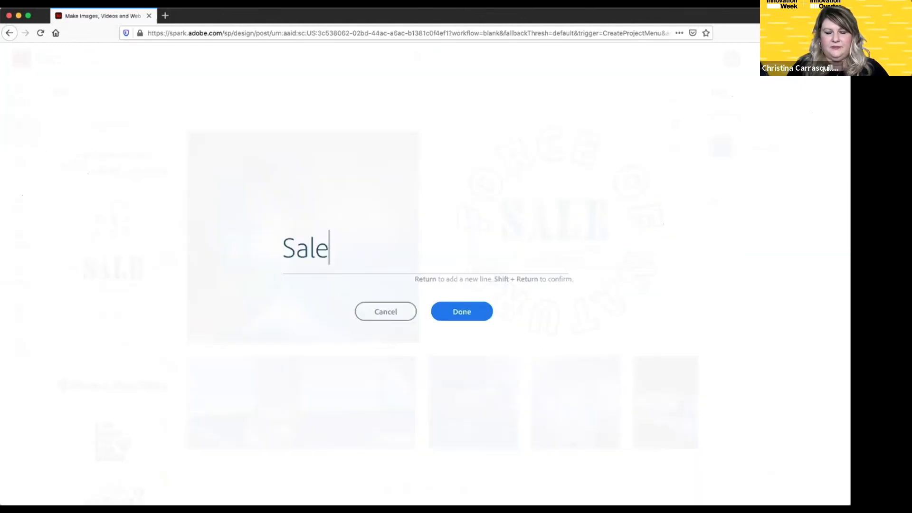
{"action": "key", "text": "BackSpace"}
{"action": "key", "text": "BackSpace"}
{"action": "key", "text": "BackSpace"}
{"action": "key", "text": "BackSpace"}
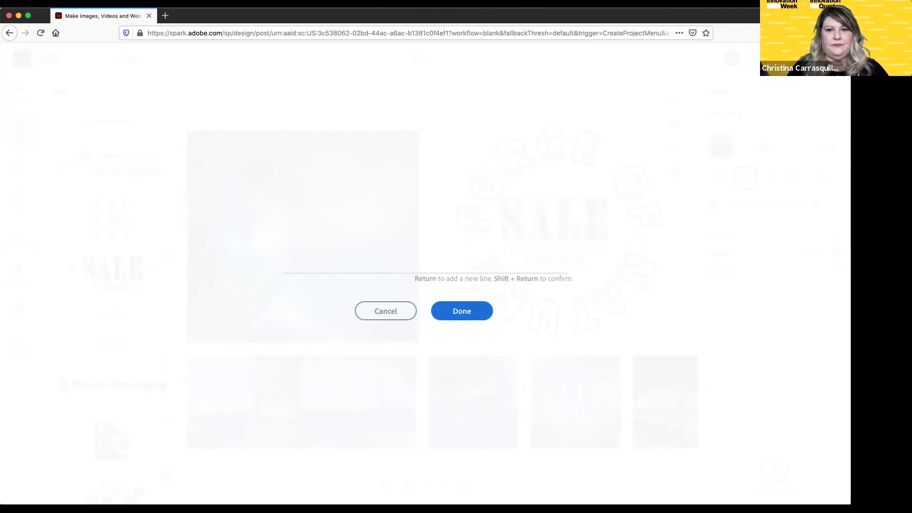
{"action": "left_click", "coordinate": [462, 311]}
{"action": "key", "text": "Escape"}
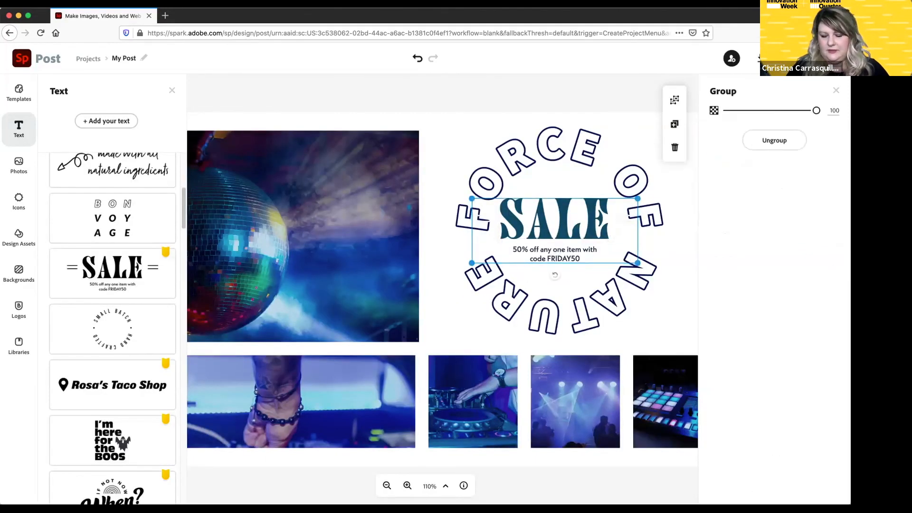
{"action": "key", "text": "Escape"}
{"action": "key", "text": "Delete"}
{"action": "key", "text": "super+z"}
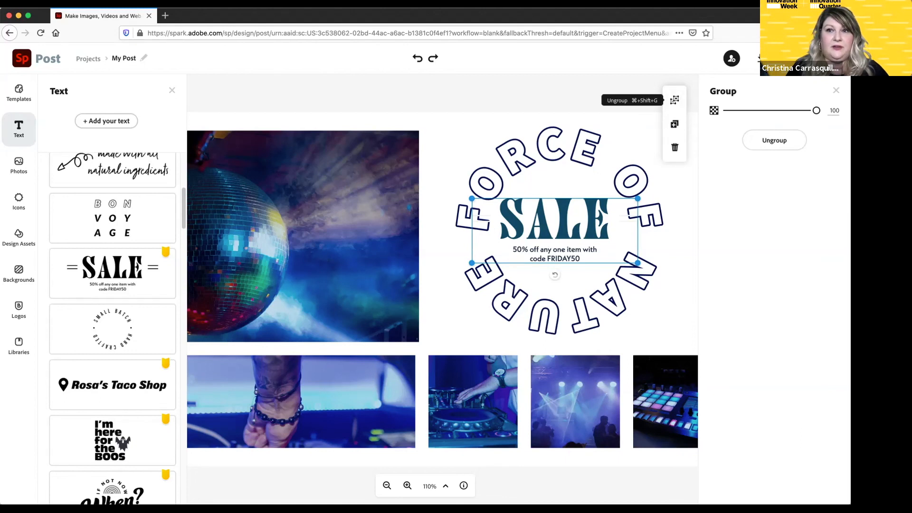
Ungroup the sale text template and delete only the word "SALE"
{"action": "left_click", "coordinate": [675, 101]}
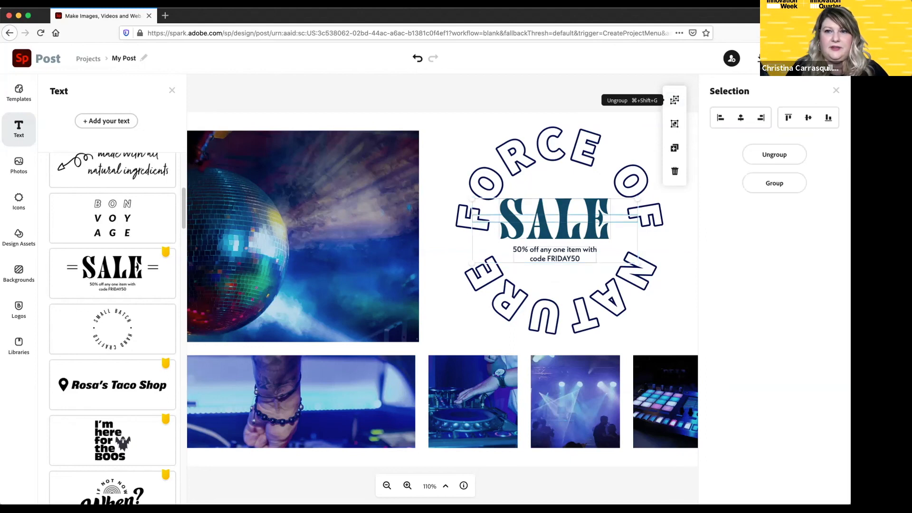
{"action": "left_click", "coordinate": [679, 228]}
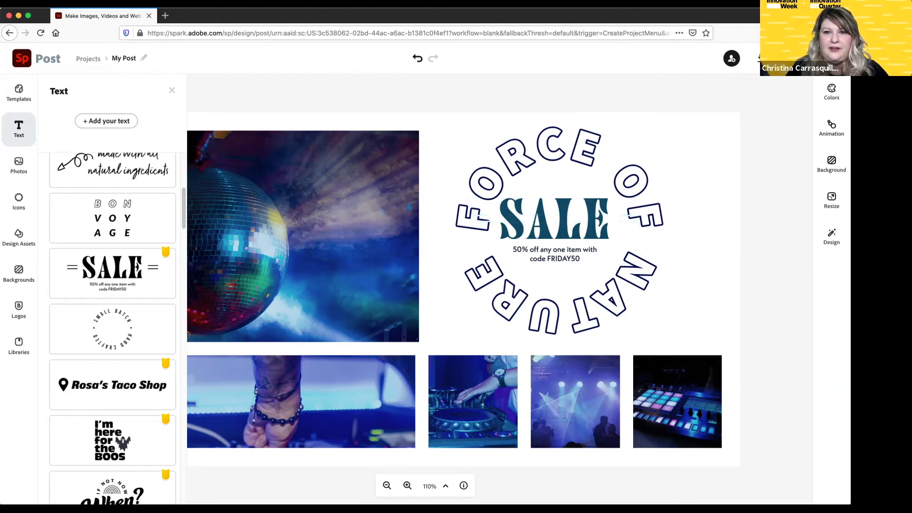
{"action": "left_click", "coordinate": [555, 238]}
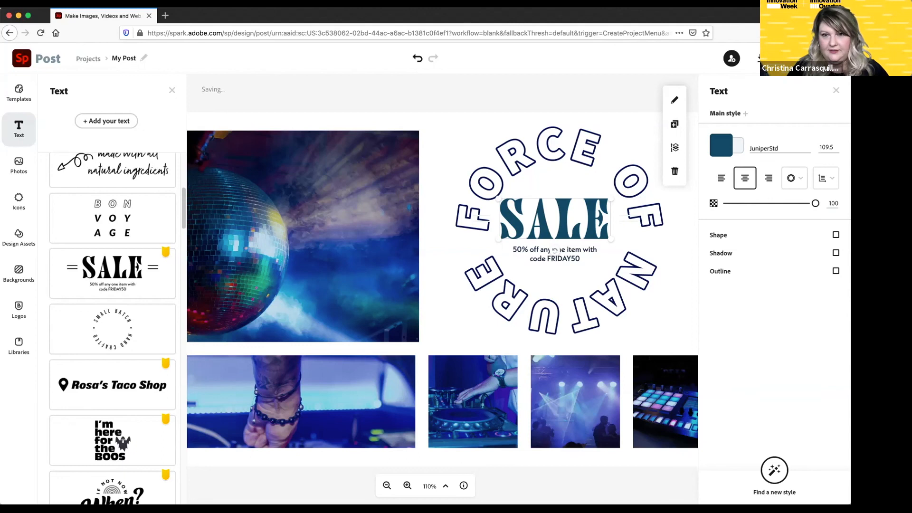
{"action": "key", "text": "Delete"}
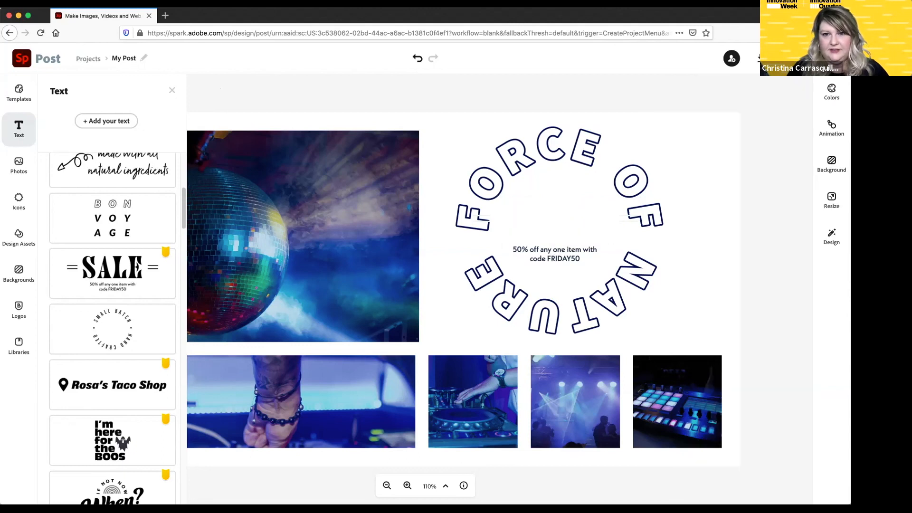
Reflow the discount text into four lines, enlarge it to size 32.2 and center it inside the circular text
{"action": "left_click", "coordinate": [555, 254]}
{"action": "left_click_drag", "start_coordinate": [513, 247], "coordinate": [503, 195]}
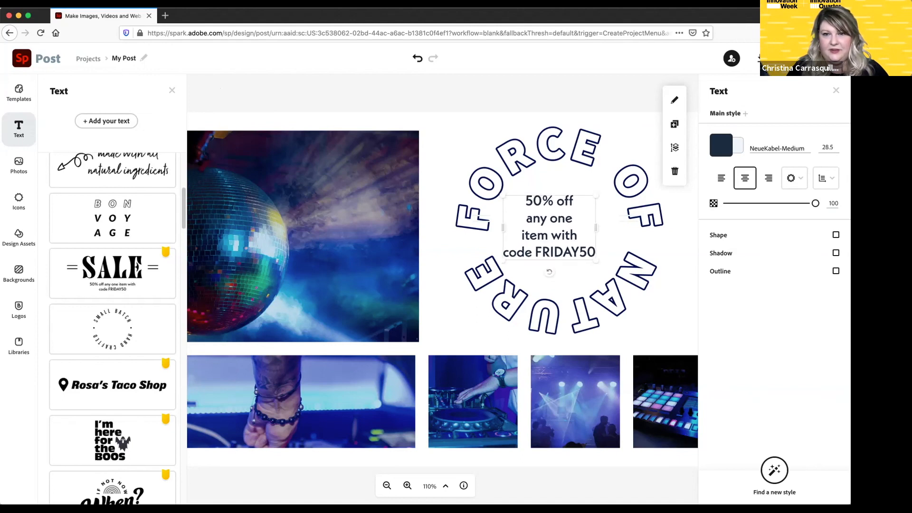
{"action": "left_click_drag", "start_coordinate": [611, 271], "coordinate": [614, 273]}
{"action": "mouse_move", "coordinate": [559, 234]}
{"action": "left_mouse_down"}
{"action": "mouse_move", "coordinate": [546, 232]}
{"action": "mouse_move", "coordinate": [548, 243]}
{"action": "mouse_move", "coordinate": [554, 232]}
{"action": "left_mouse_up"}
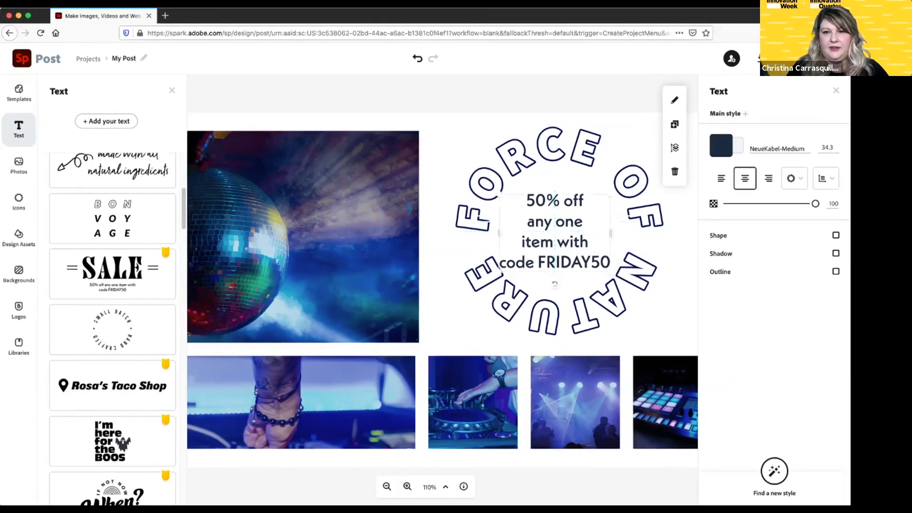
{"action": "left_click_drag", "start_coordinate": [554, 233], "coordinate": [554, 228]}
{"action": "left_click_drag", "start_coordinate": [610, 267], "coordinate": [603, 262]}
{"action": "left_click_drag", "start_coordinate": [551, 225], "coordinate": [555, 233]}
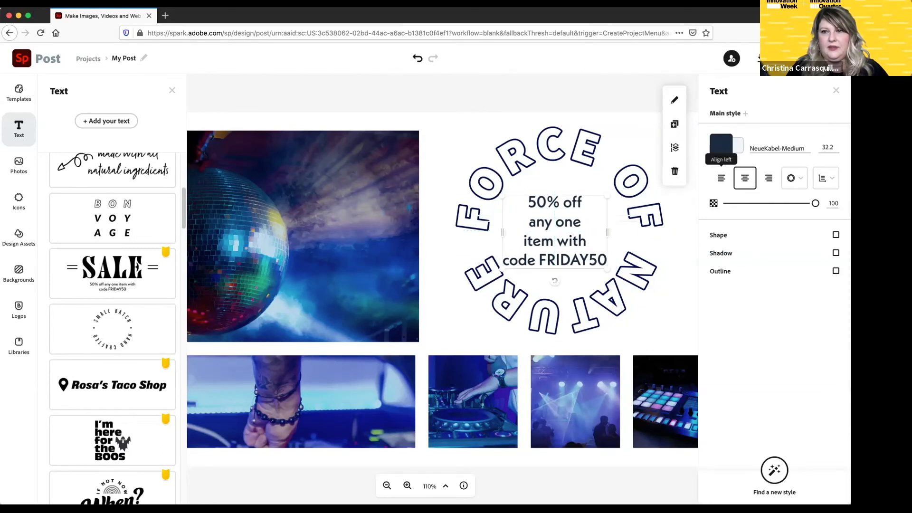
Try green, navy and light cyan on the discount text, settle on dark blue 03097D sampled from the turntable photo, and put away the text templates
{"action": "left_click", "coordinate": [721, 145]}
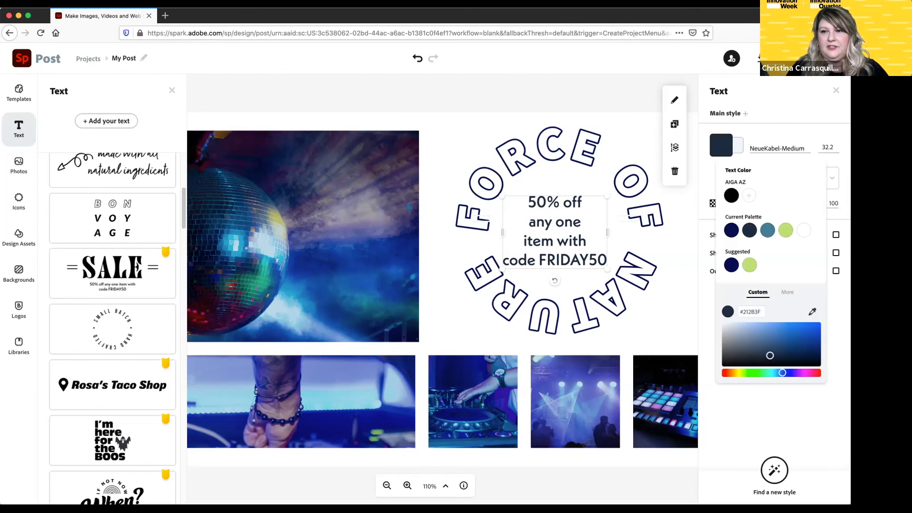
{"action": "left_click", "coordinate": [785, 231]}
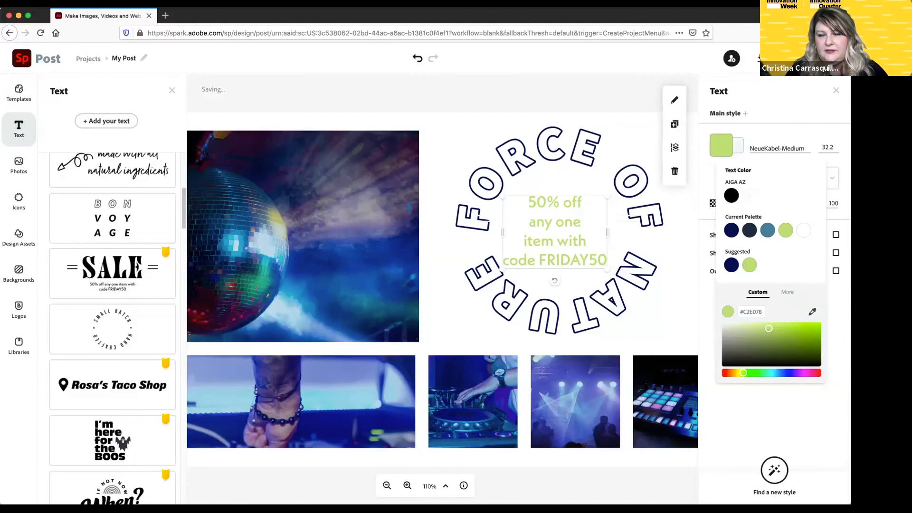
{"action": "left_click", "coordinate": [749, 230]}
{"action": "left_click", "coordinate": [731, 231]}
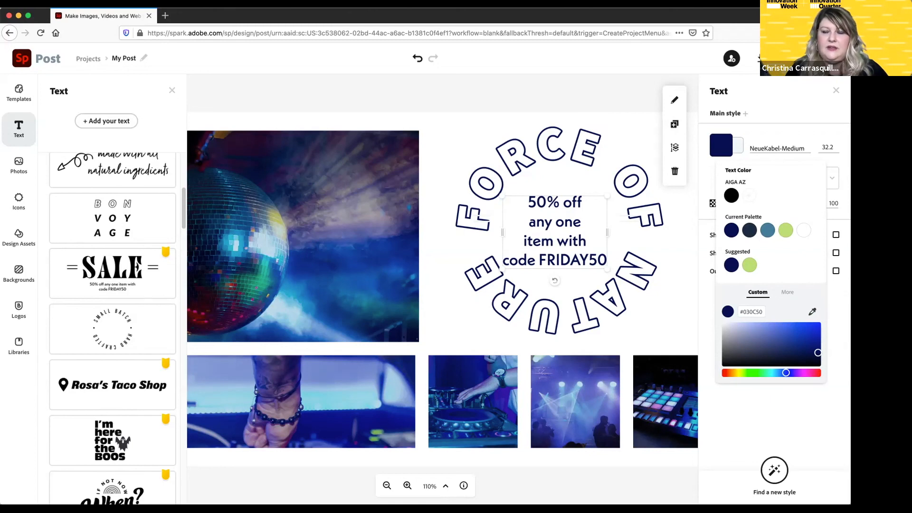
{"action": "left_click", "coordinate": [812, 311]}
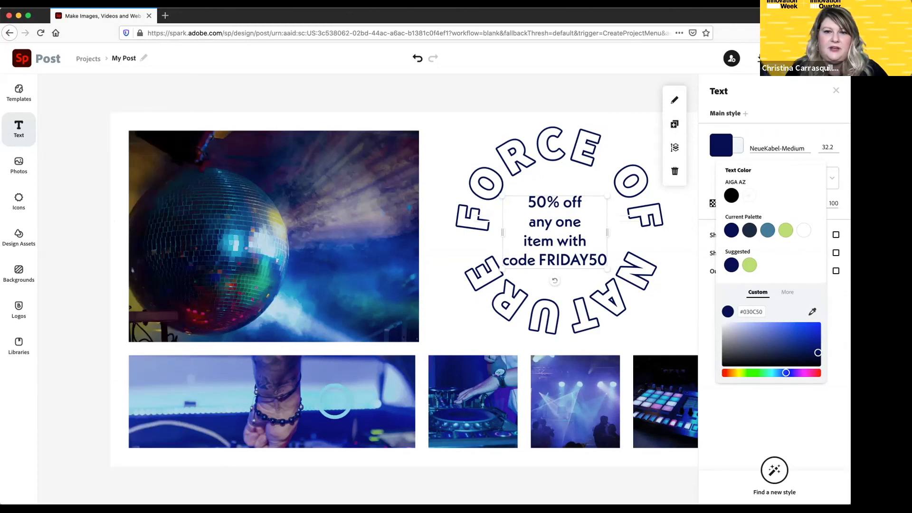
{"action": "left_click", "coordinate": [337, 404]}
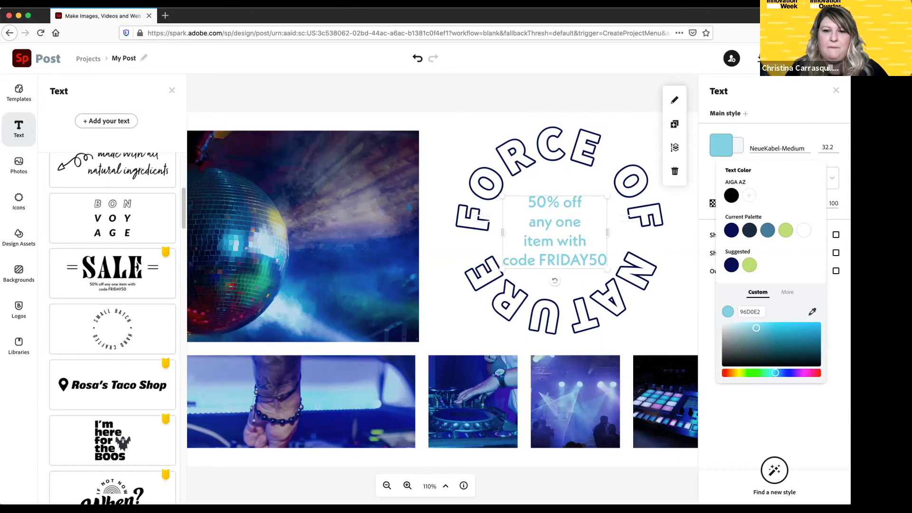
{"action": "left_click", "coordinate": [812, 312]}
{"action": "left_click", "coordinate": [468, 426]}
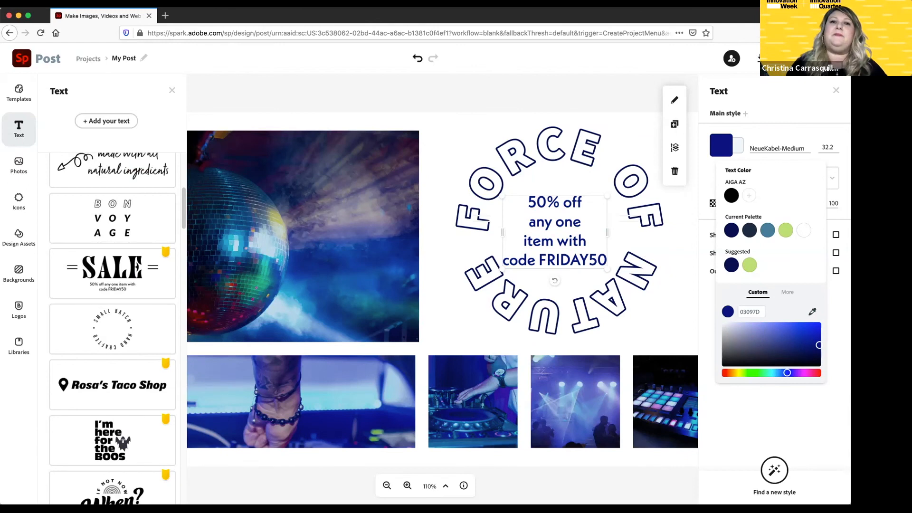
{"action": "key", "text": "Escape"}
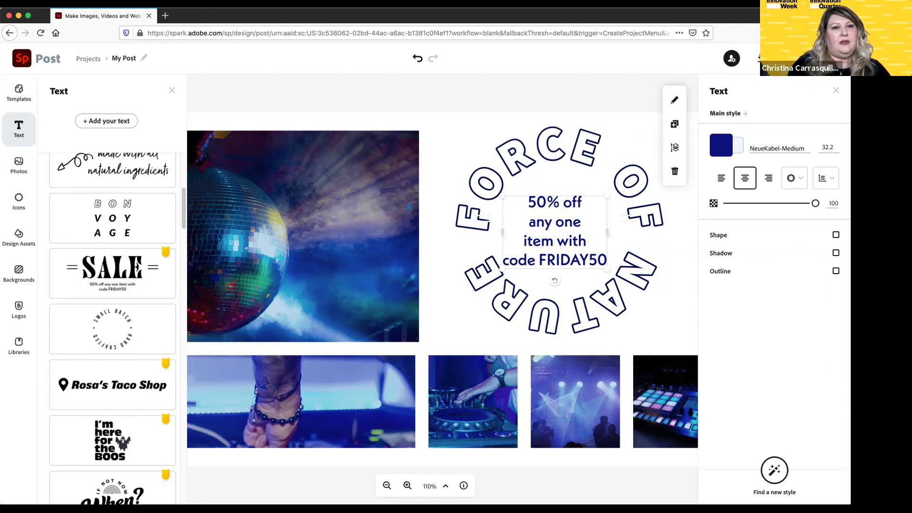
{"action": "key", "text": "Escape"}
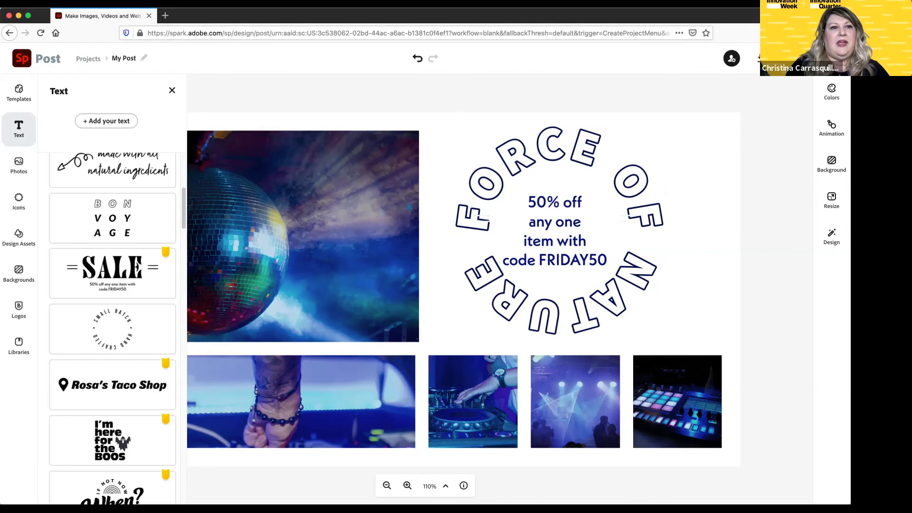
{"action": "left_click", "coordinate": [172, 90]}
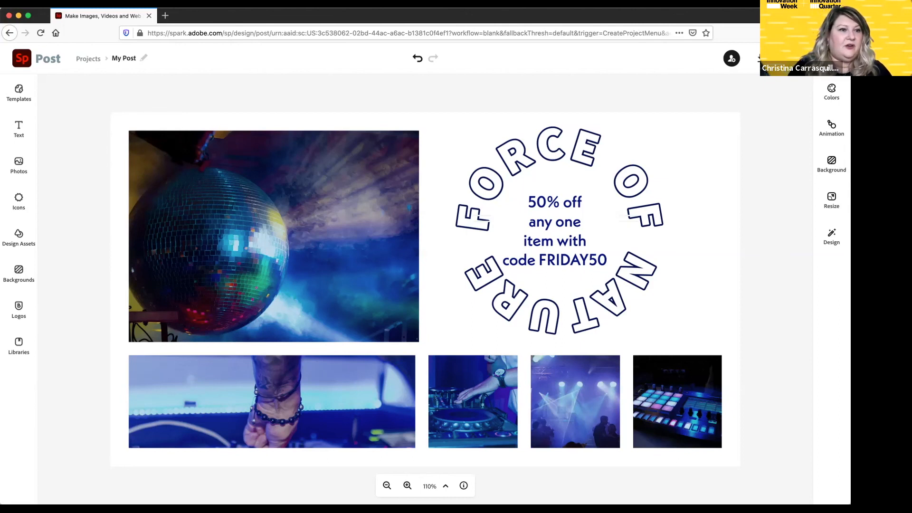
Search the icons for "peach" and add the solid peach icon with two leaves to the design
{"action": "left_click", "coordinate": [18, 199]}
{"action": "left_click_drag", "start_coordinate": [99, 116], "coordinate": [68, 115]}
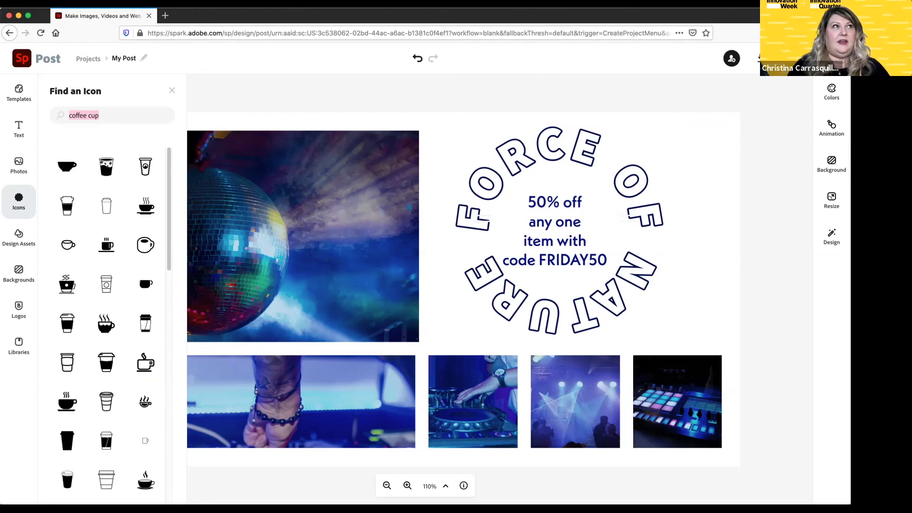
{"action": "type", "text": "peach"}
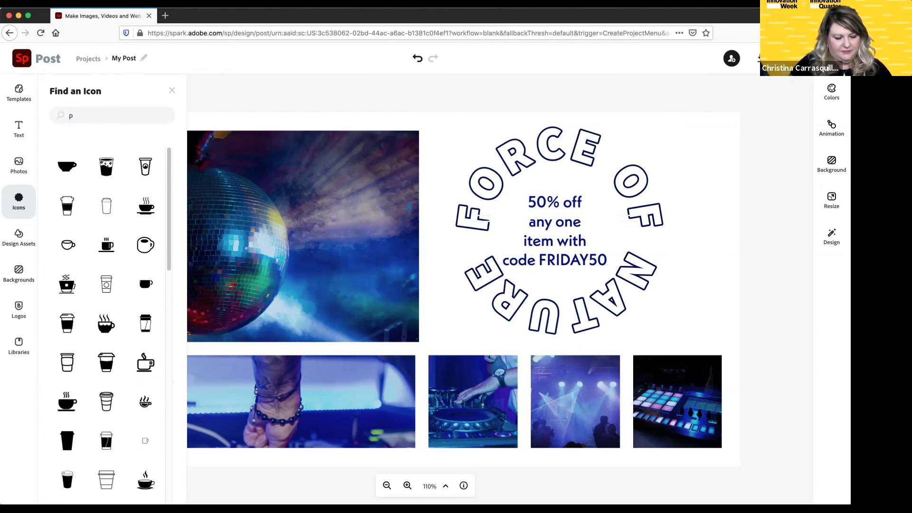
{"action": "key", "text": "Return"}
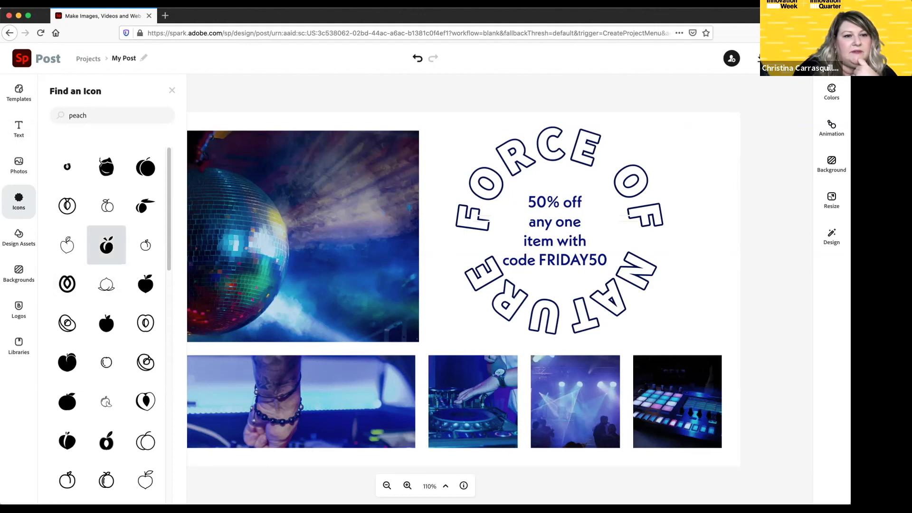
{"action": "left_click", "coordinate": [106, 244]}
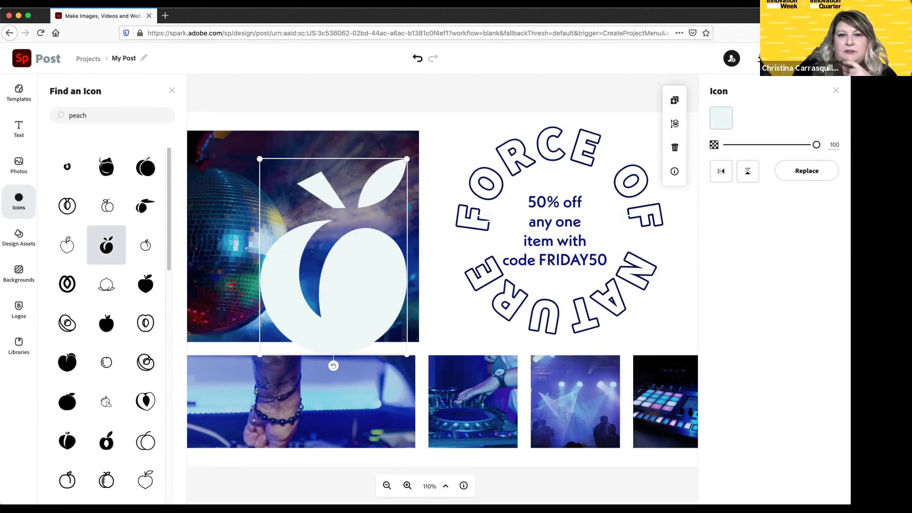
Shrink and tilt the peach icon in the disco ball photo's lower right corner and color it dark blue #03097D
{"action": "left_click_drag", "start_coordinate": [351, 275], "coordinate": [279, 230]}
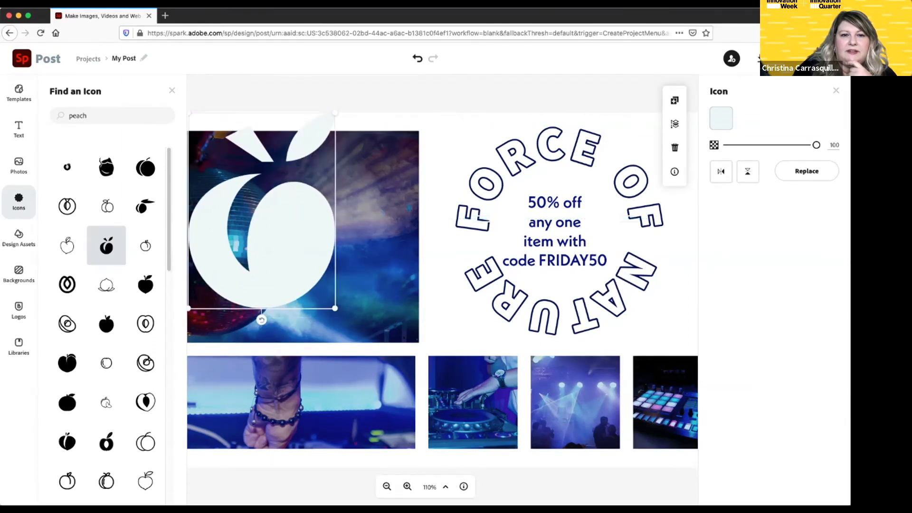
{"action": "left_click_drag", "start_coordinate": [335, 309], "coordinate": [400, 329]}
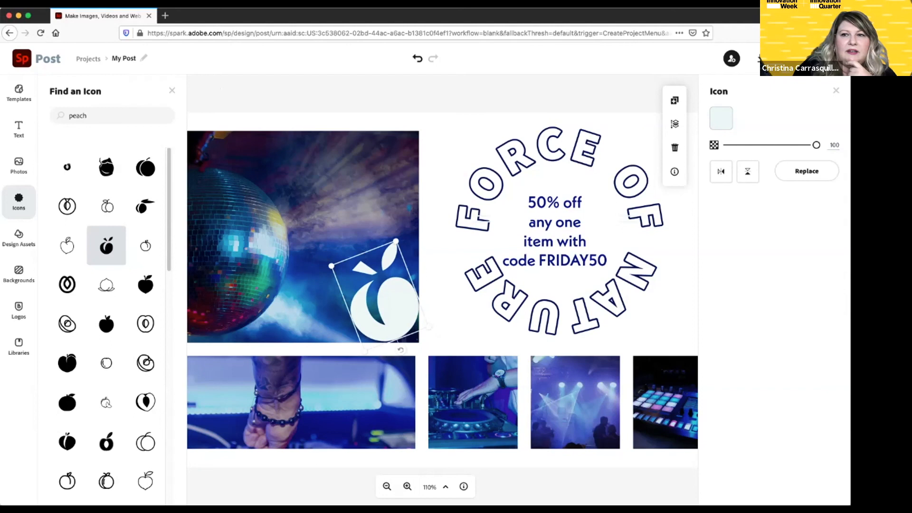
{"action": "left_click", "coordinate": [720, 118]}
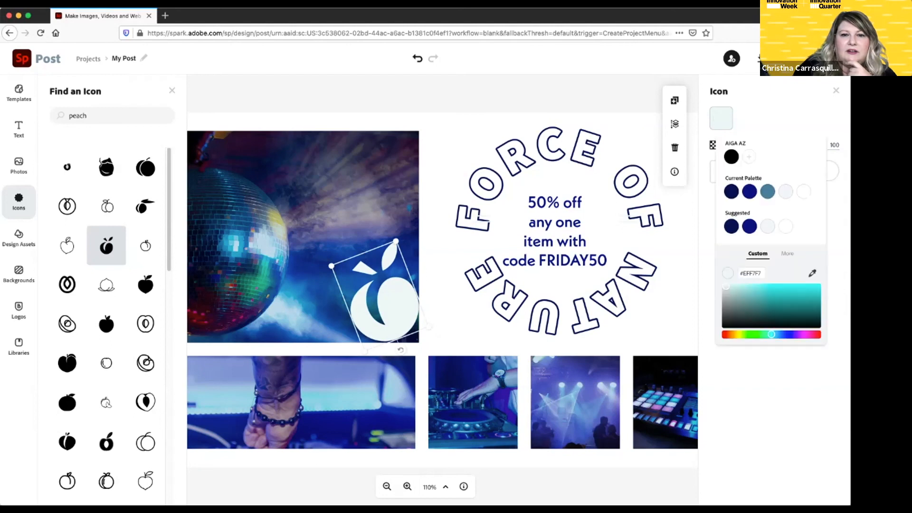
{"action": "left_click", "coordinate": [749, 191]}
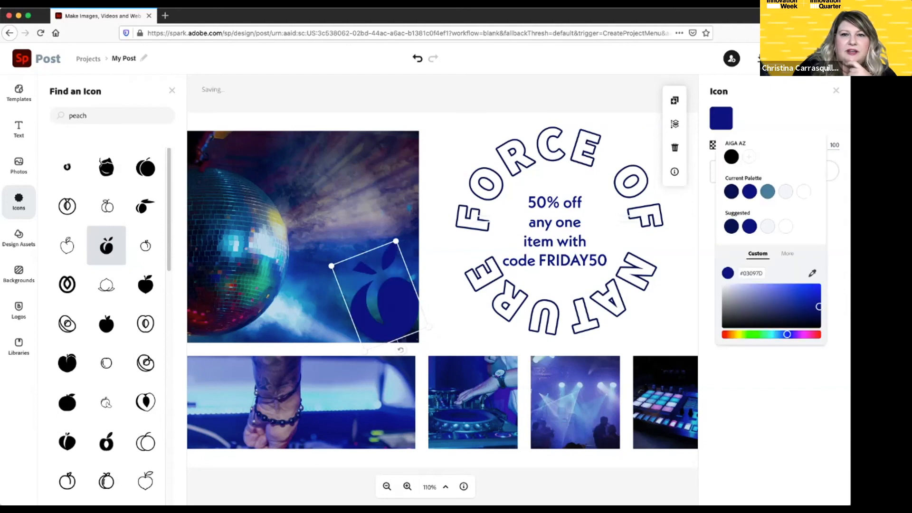
{"action": "key", "text": "Escape"}
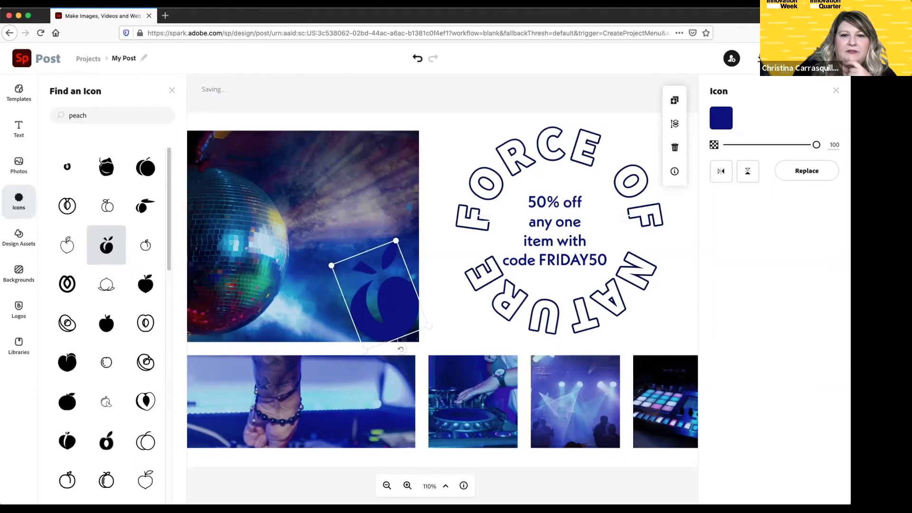
{"action": "key", "text": "Escape"}
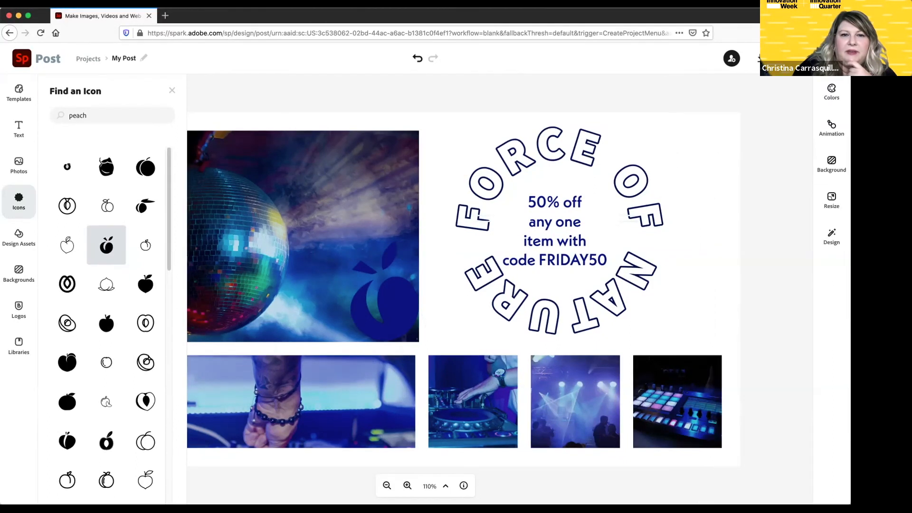